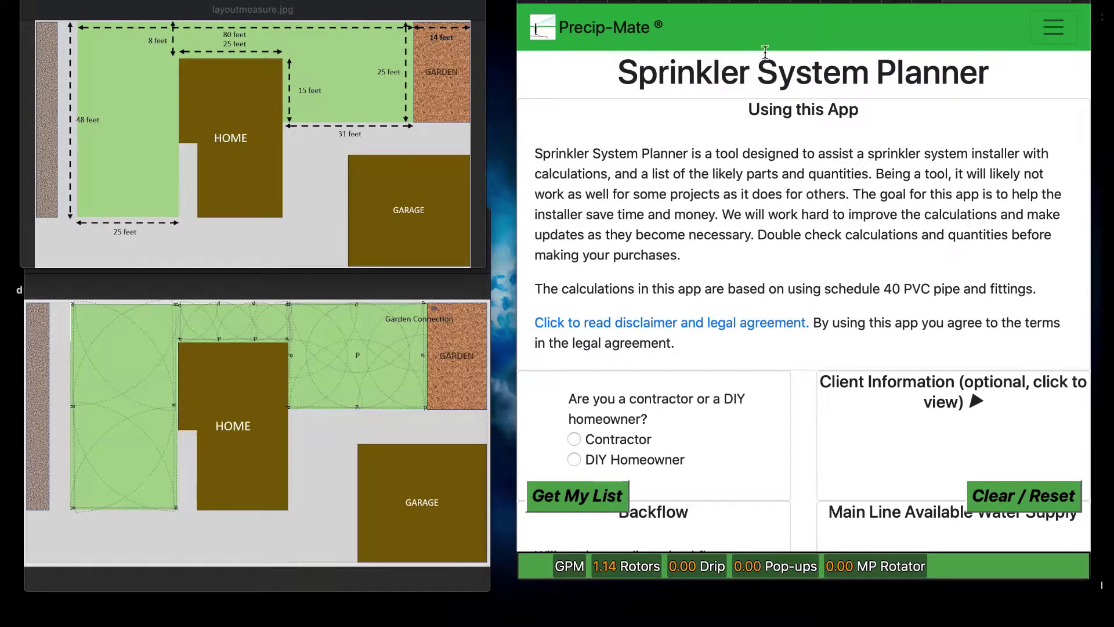
Identify the installer as a DIY Homeowner in the contractor-or-homeowner question
{"action": "scroll", "coordinate": [870, 197], "scroll_direction": "down", "scroll_amount": 3}
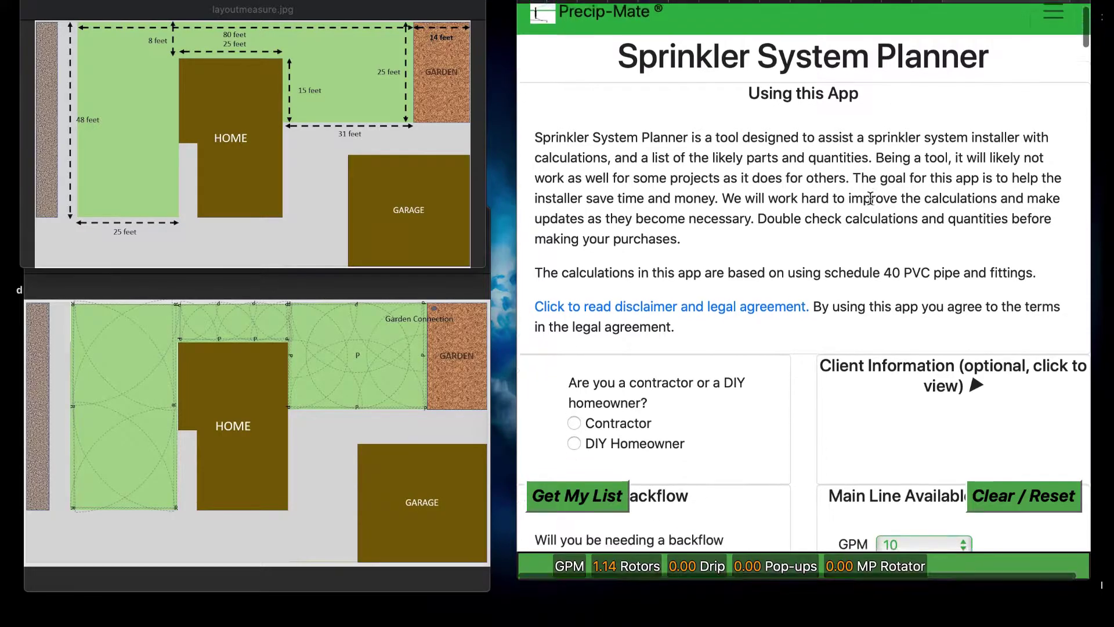
{"action": "scroll", "coordinate": [870, 198], "scroll_direction": "down", "scroll_amount": 2}
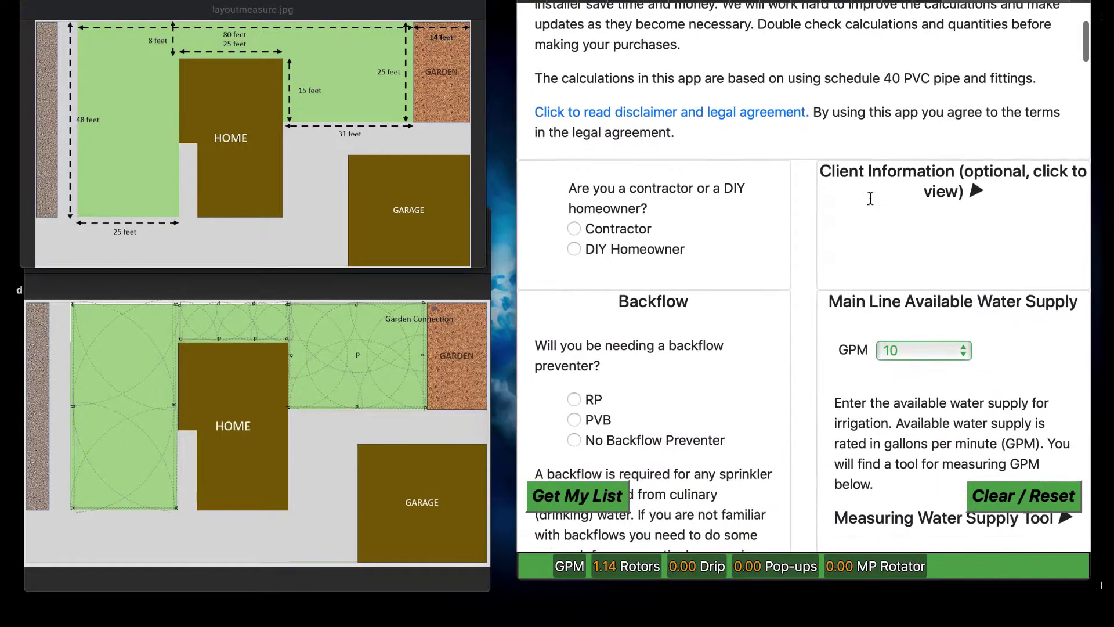
{"action": "scroll", "coordinate": [870, 198], "scroll_direction": "up", "scroll_amount": 5}
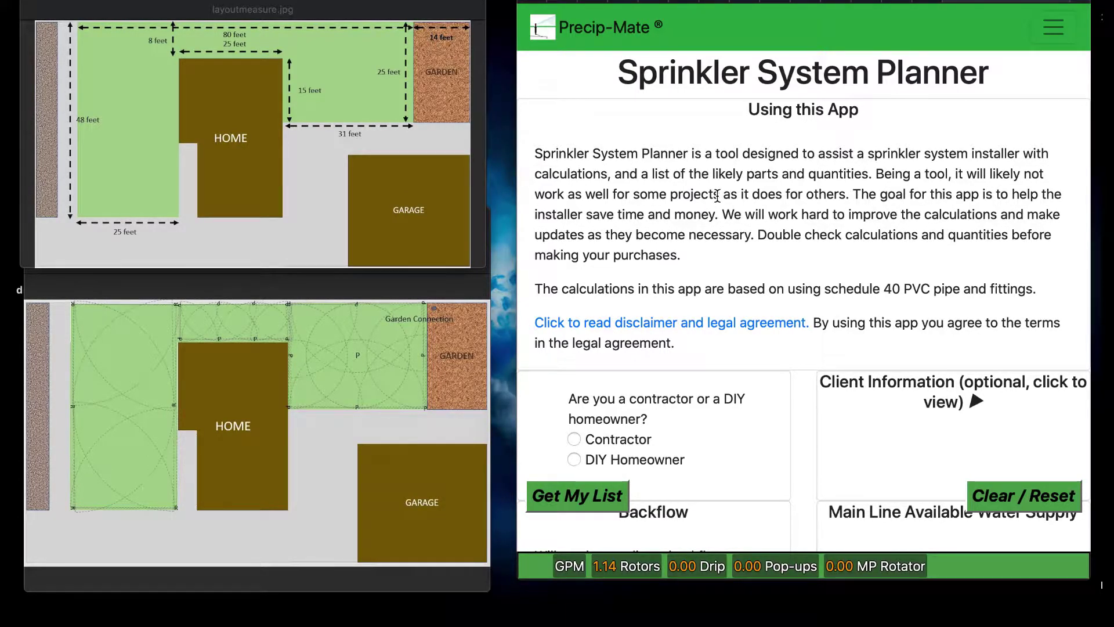
{"action": "scroll", "coordinate": [765, 200], "scroll_direction": "down", "scroll_amount": 2}
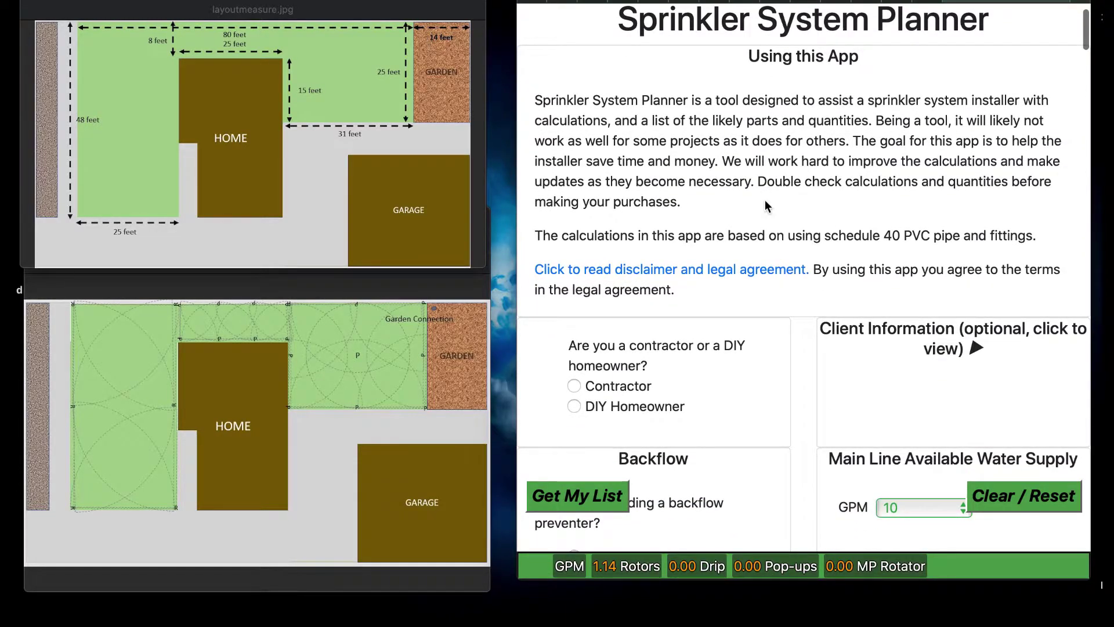
{"action": "scroll", "coordinate": [765, 204], "scroll_direction": "down", "scroll_amount": 3}
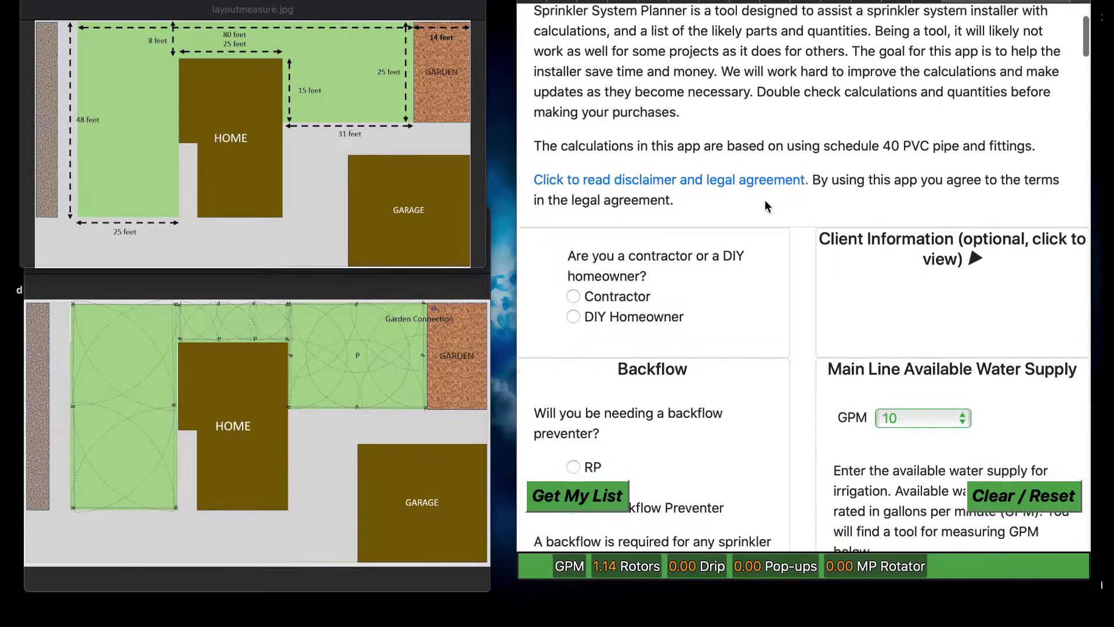
{"action": "scroll", "coordinate": [765, 199], "scroll_direction": "down", "scroll_amount": 1}
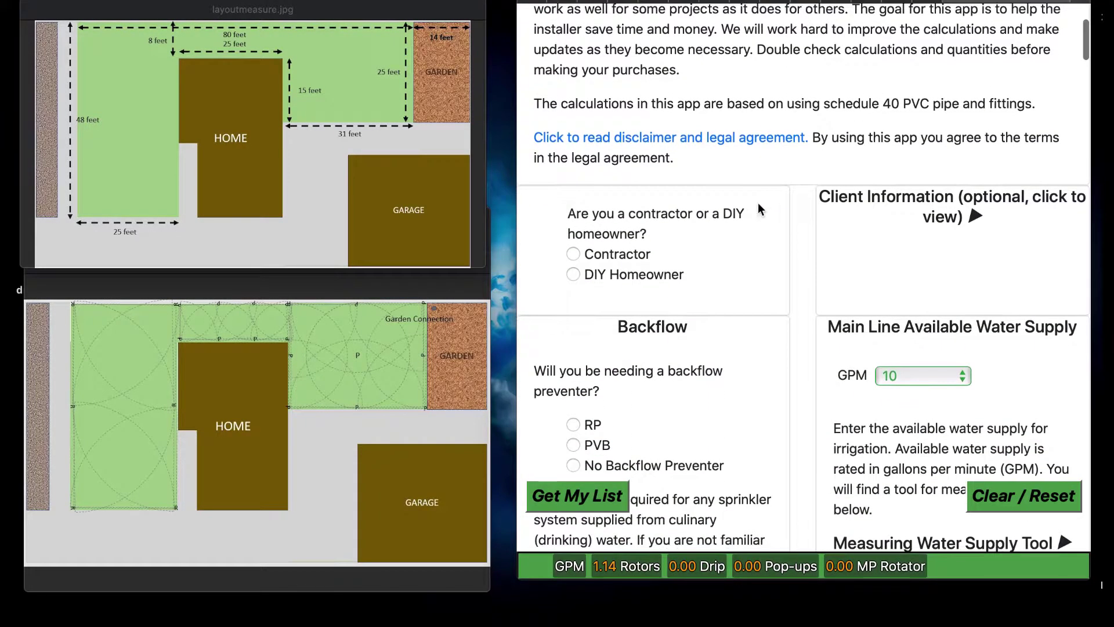
{"action": "left_click", "coordinate": [574, 274]}
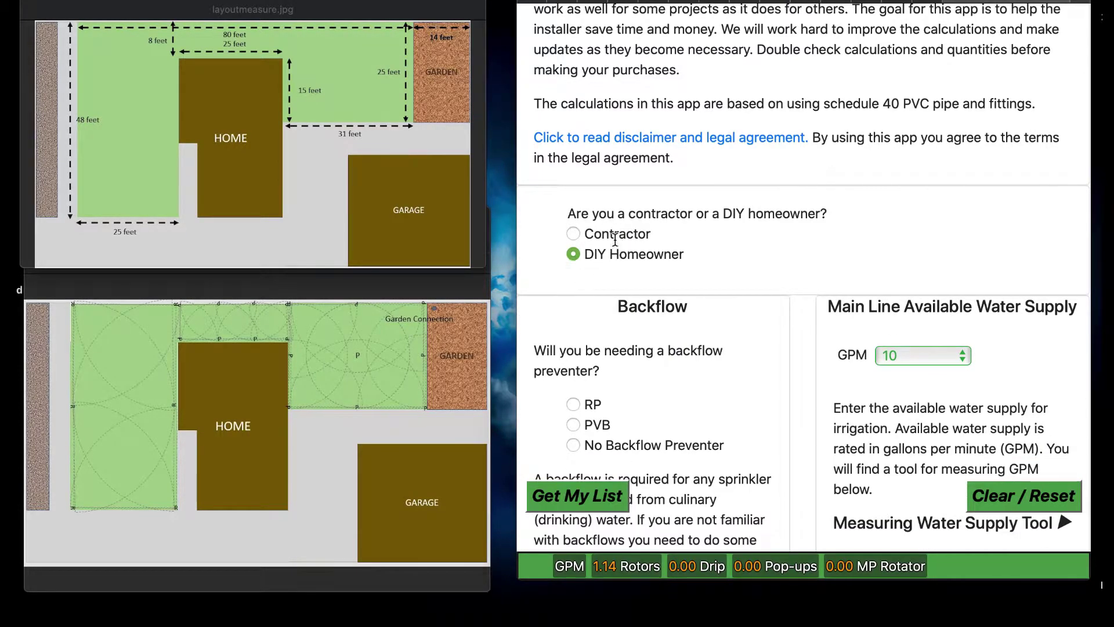
Choose PVB as the backflow preventer and set the main line available water supply to 12 GPM
{"action": "scroll", "coordinate": [676, 278], "scroll_direction": "down", "scroll_amount": 3}
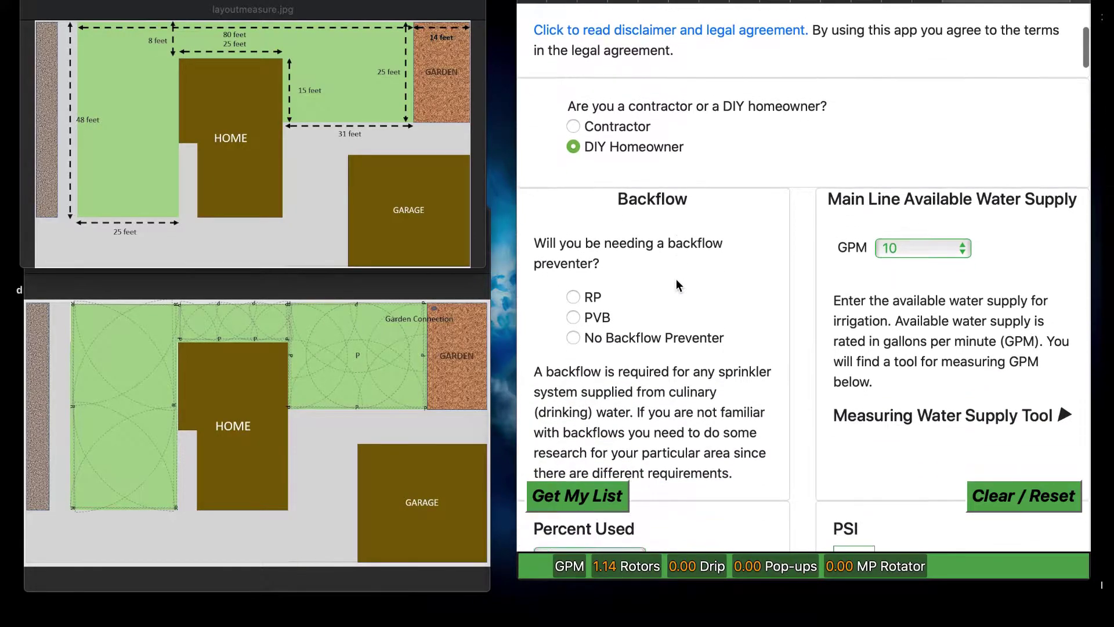
{"action": "scroll", "coordinate": [677, 279], "scroll_direction": "down", "scroll_amount": 2}
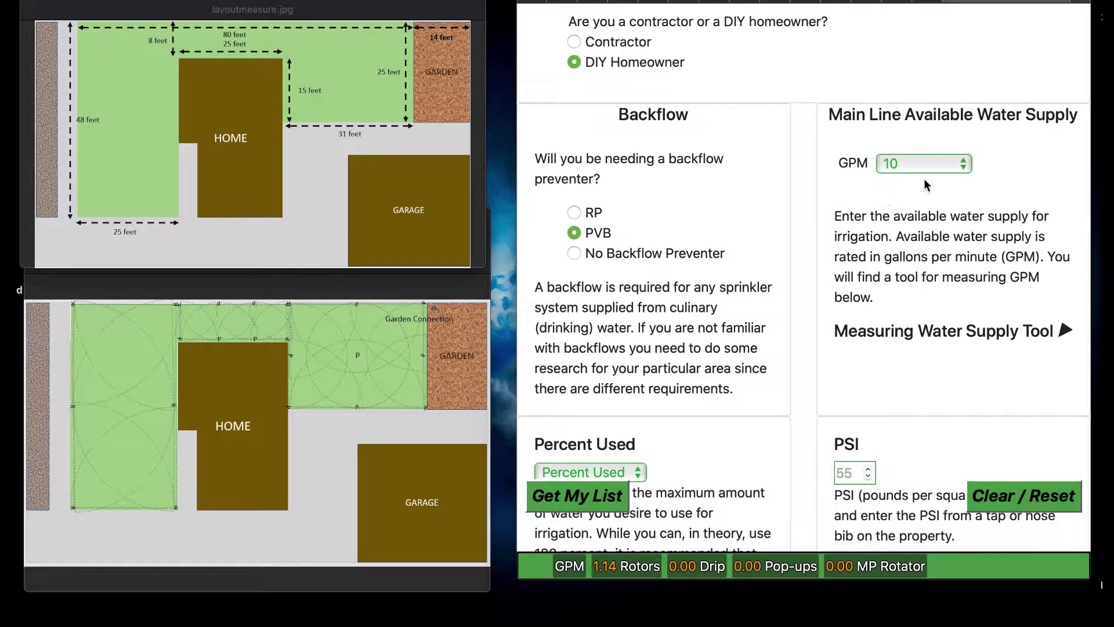
{"action": "left_click", "coordinate": [945, 164]}
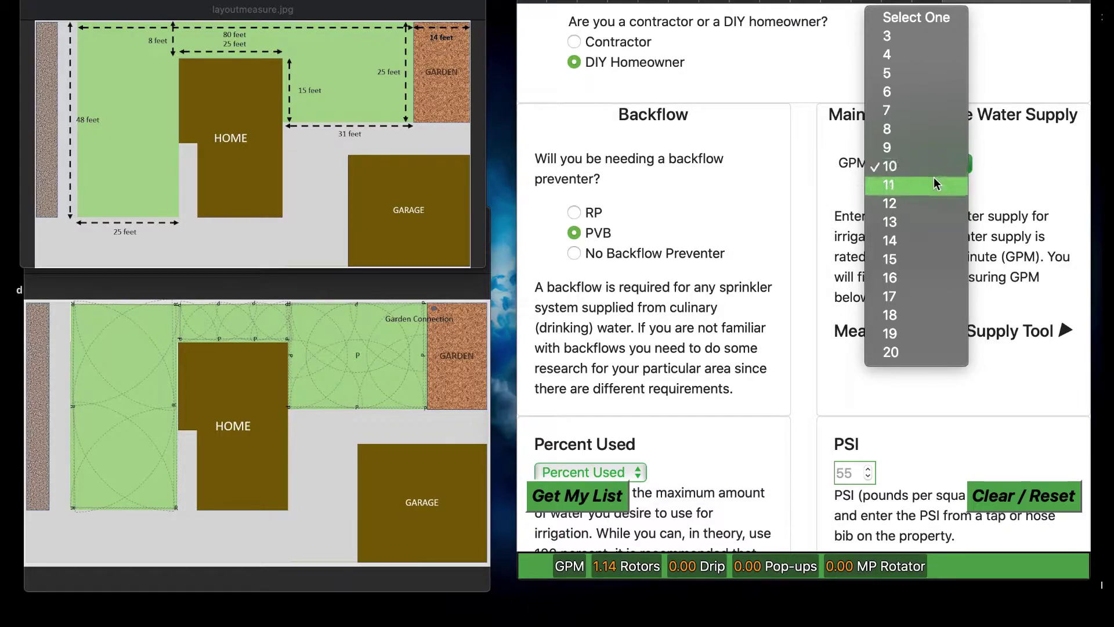
{"action": "left_click", "coordinate": [921, 208]}
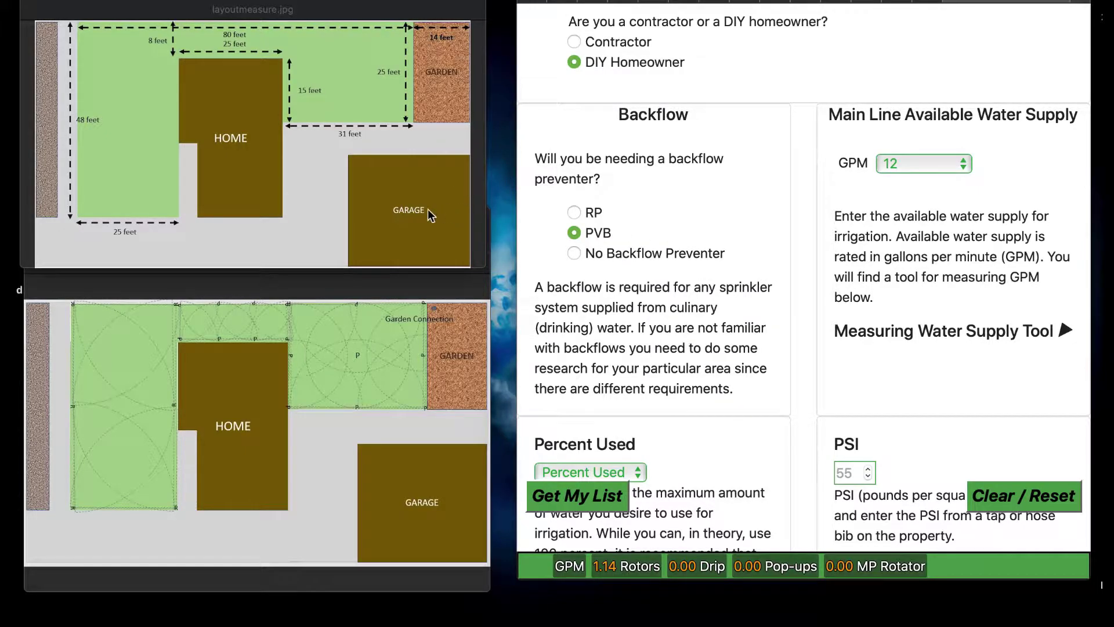
Look through the site's Install & Tools list for the tool that measures GPM, without leaving the planner
{"action": "scroll", "coordinate": [760, 279], "scroll_direction": "down", "scroll_amount": 2}
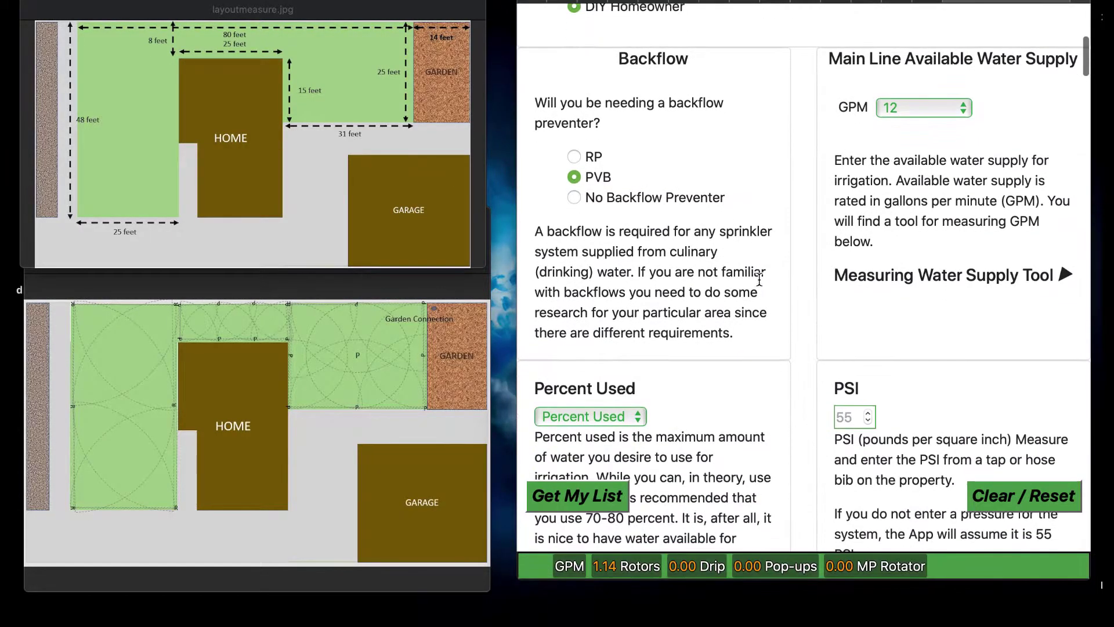
{"action": "scroll", "coordinate": [757, 278], "scroll_direction": "down", "scroll_amount": 3}
{"action": "scroll", "coordinate": [935, 94], "scroll_direction": "up", "scroll_amount": 3}
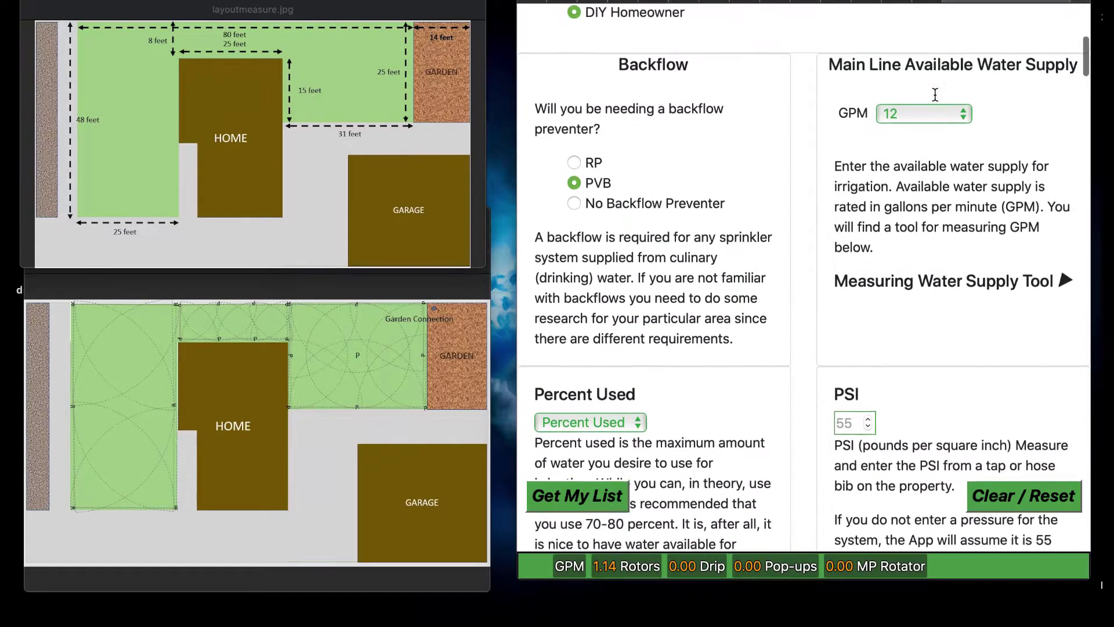
{"action": "scroll", "coordinate": [935, 94], "scroll_direction": "up", "scroll_amount": 1}
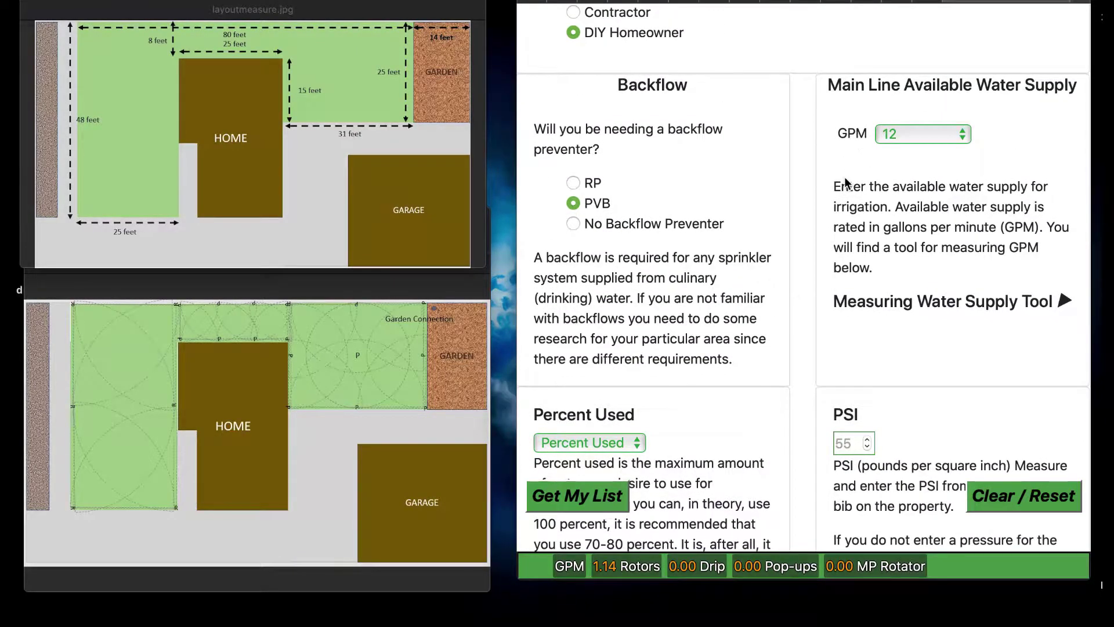
{"action": "scroll", "coordinate": [844, 177], "scroll_direction": "up", "scroll_amount": 10}
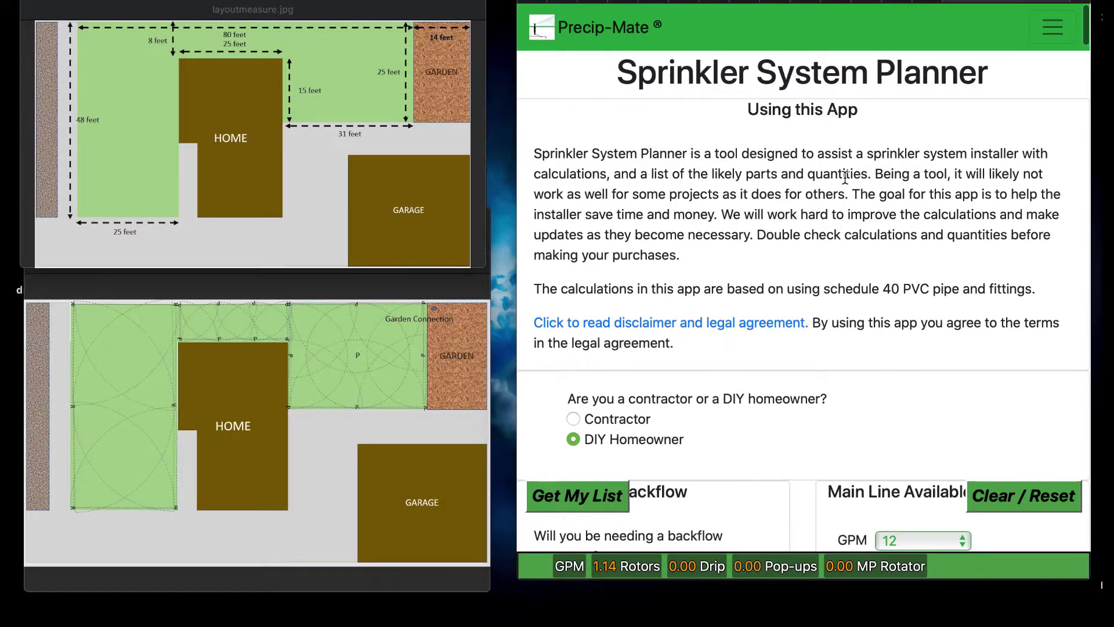
{"action": "left_click", "coordinate": [1053, 27]}
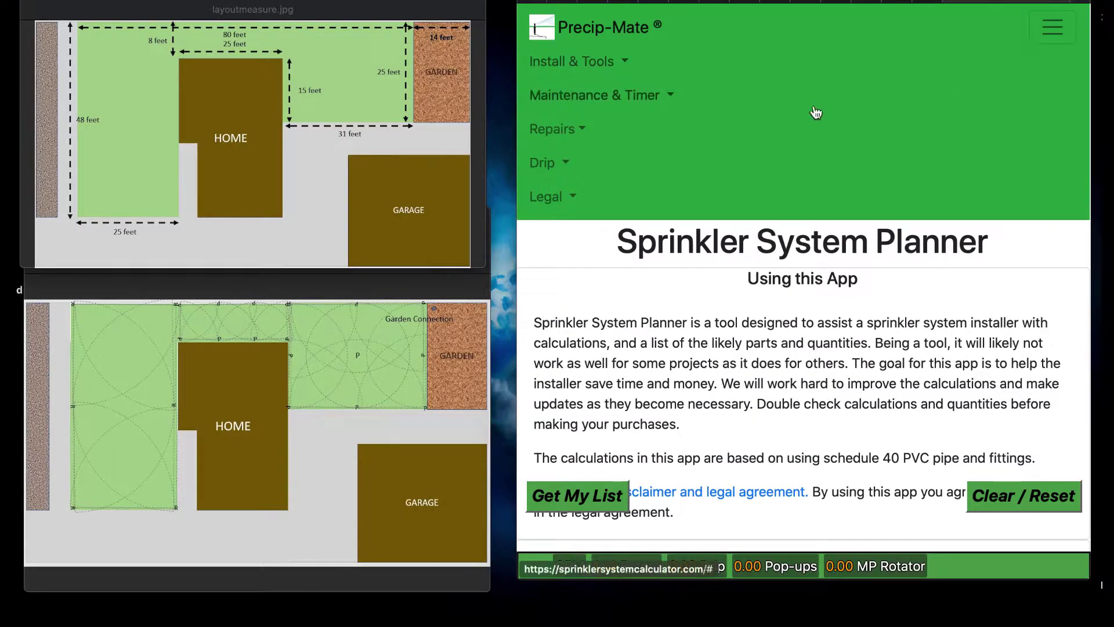
{"action": "left_click", "coordinate": [565, 69]}
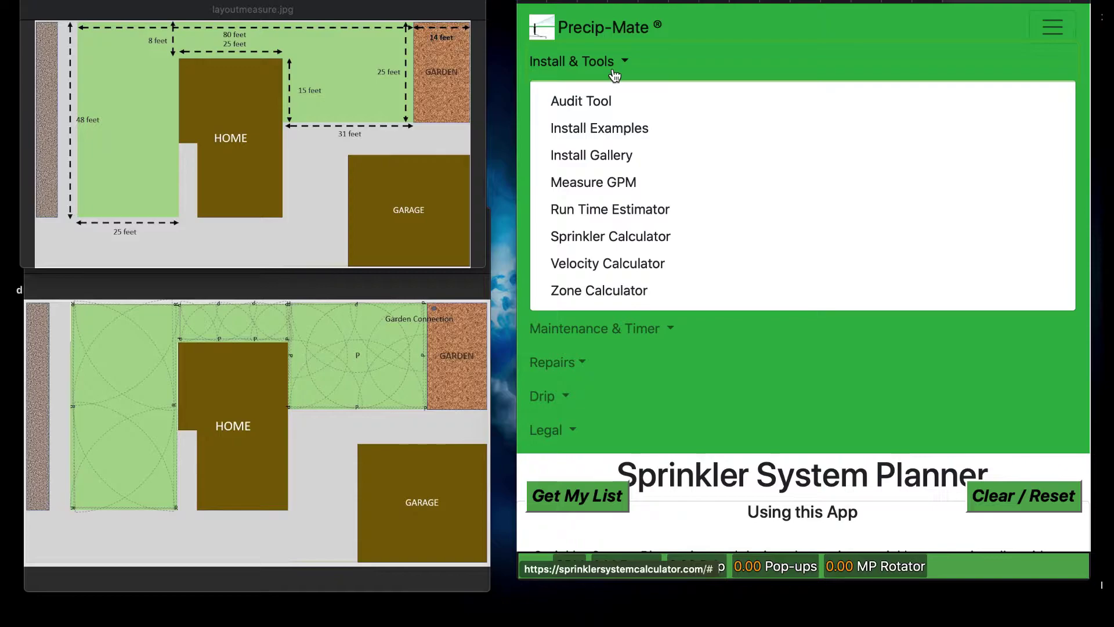
{"action": "left_click", "coordinate": [1052, 27]}
Set the percent of available water used for irrigation to 80
{"action": "scroll", "coordinate": [963, 269], "scroll_direction": "down", "scroll_amount": 8}
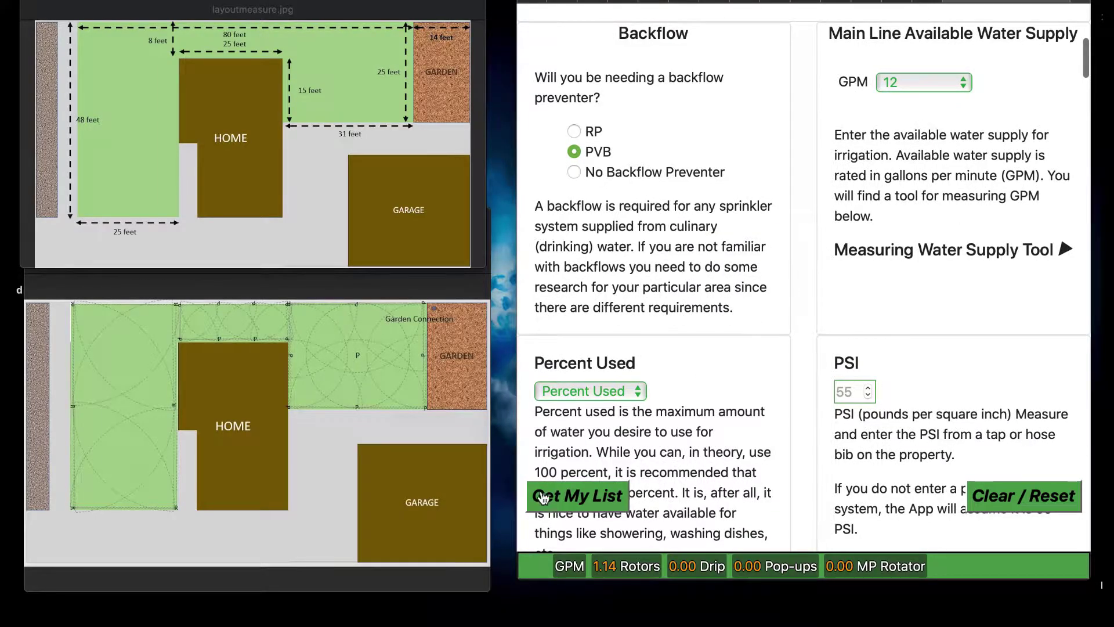
{"action": "scroll", "coordinate": [659, 388], "scroll_direction": "down", "scroll_amount": 3}
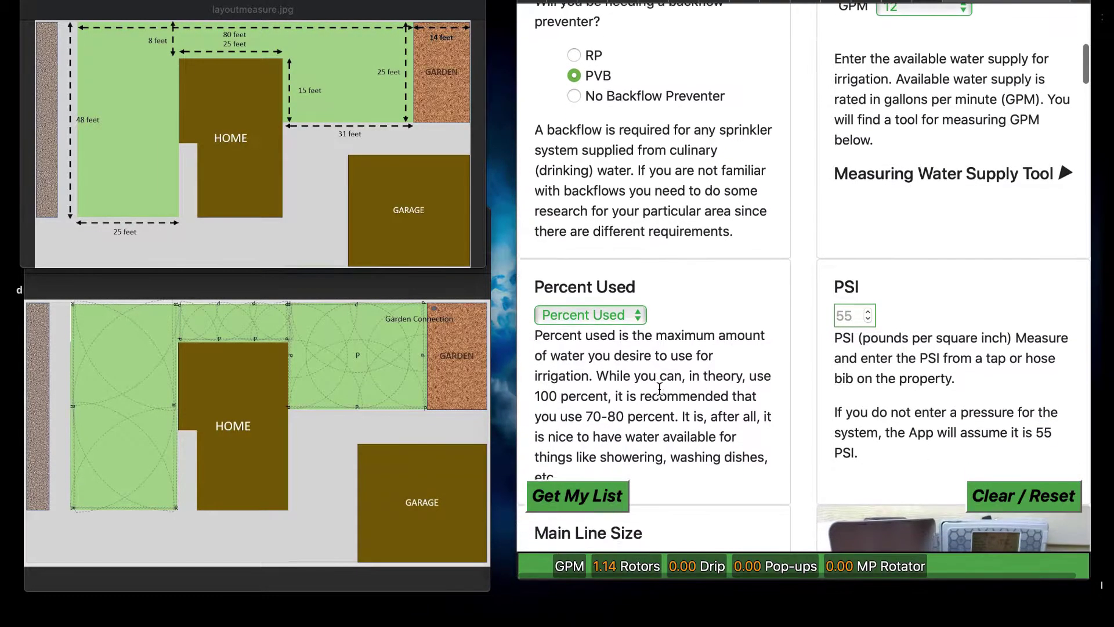
{"action": "scroll", "coordinate": [631, 268], "scroll_direction": "down", "scroll_amount": 1}
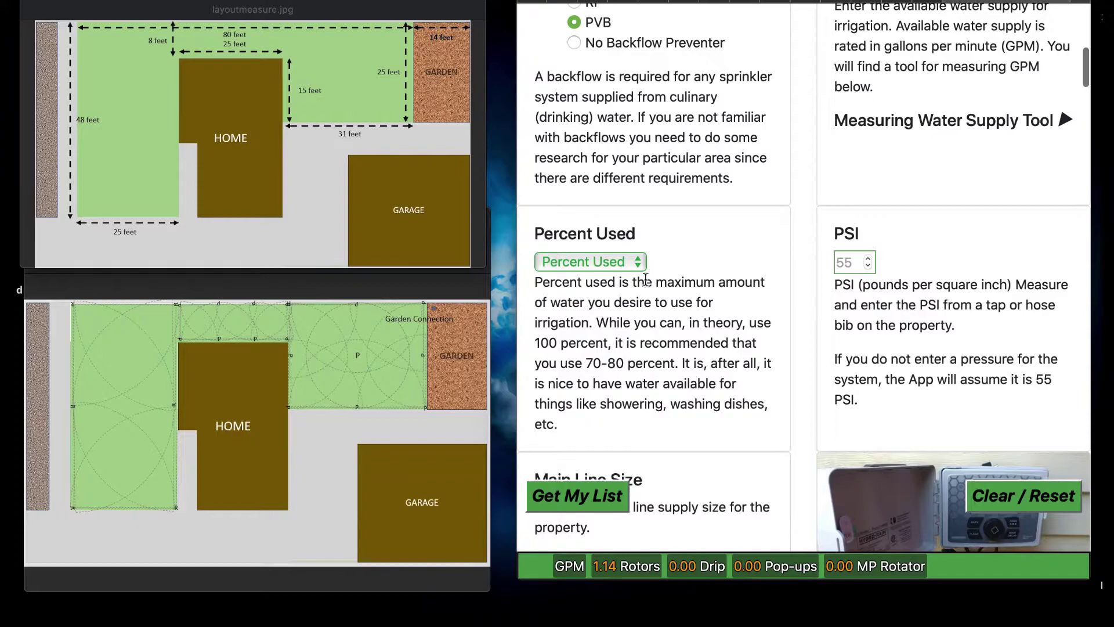
{"action": "left_click", "coordinate": [631, 266]}
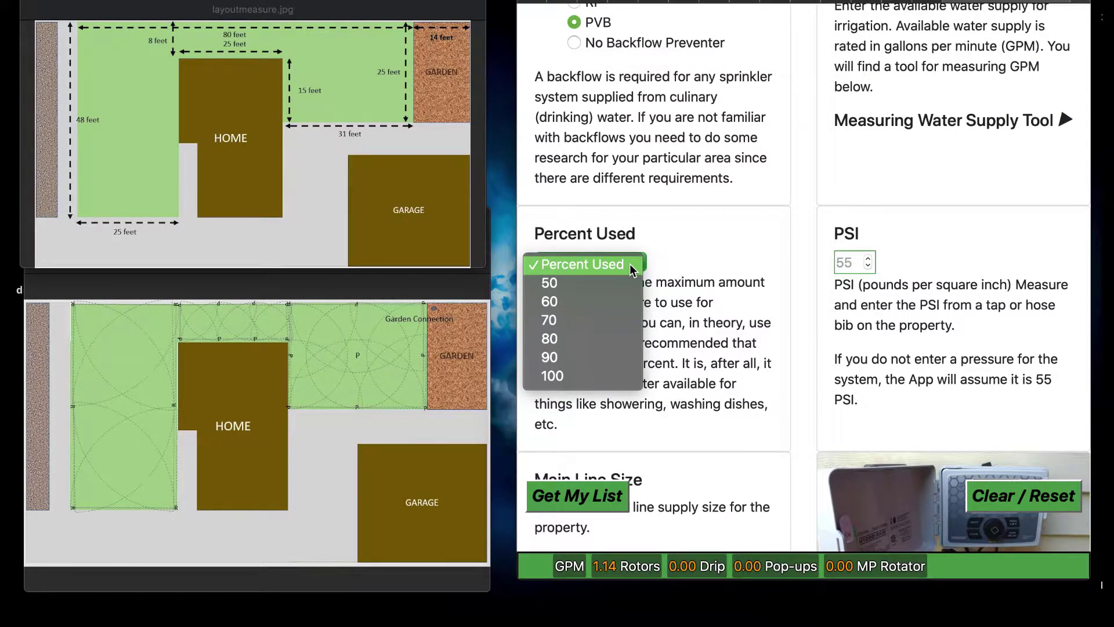
{"action": "left_click", "coordinate": [592, 339]}
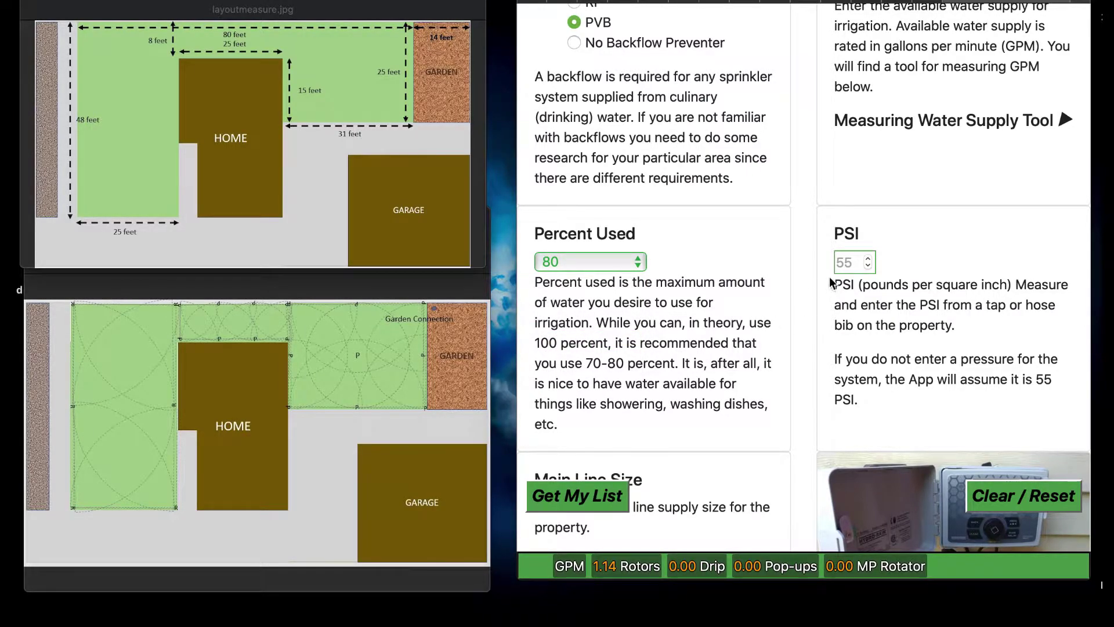
Select 3/4" as the main line size and Polly as the currently installed main line pipe type
{"action": "left_click", "coordinate": [856, 261]}
{"action": "scroll", "coordinate": [928, 272], "scroll_direction": "down", "scroll_amount": 2}
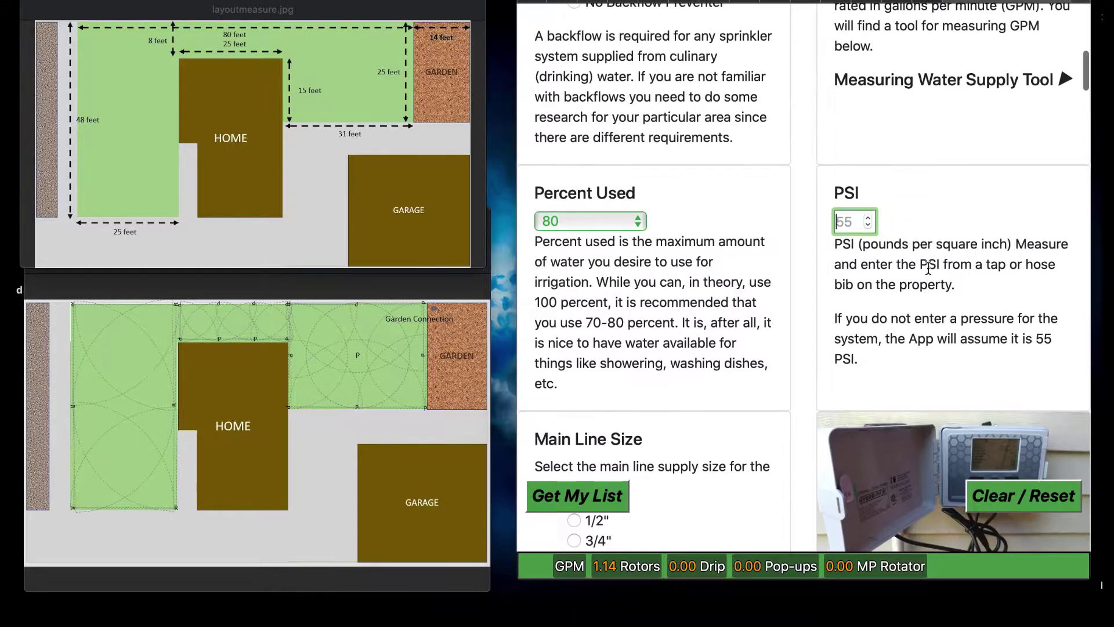
{"action": "scroll", "coordinate": [899, 237], "scroll_direction": "down", "scroll_amount": 5}
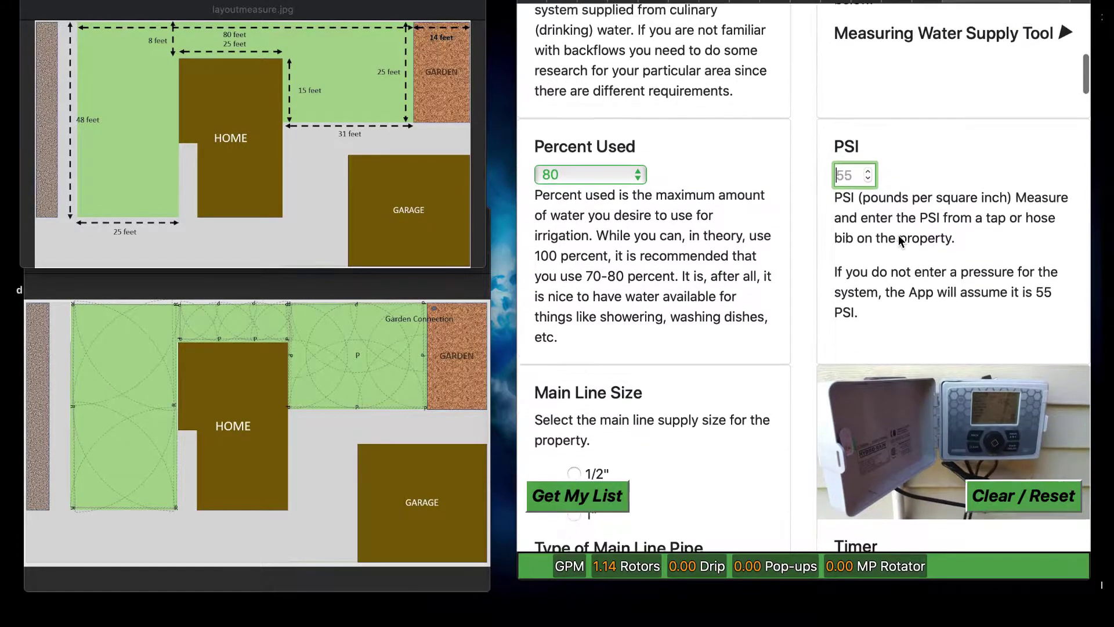
{"action": "scroll", "coordinate": [898, 235], "scroll_direction": "up", "scroll_amount": 3}
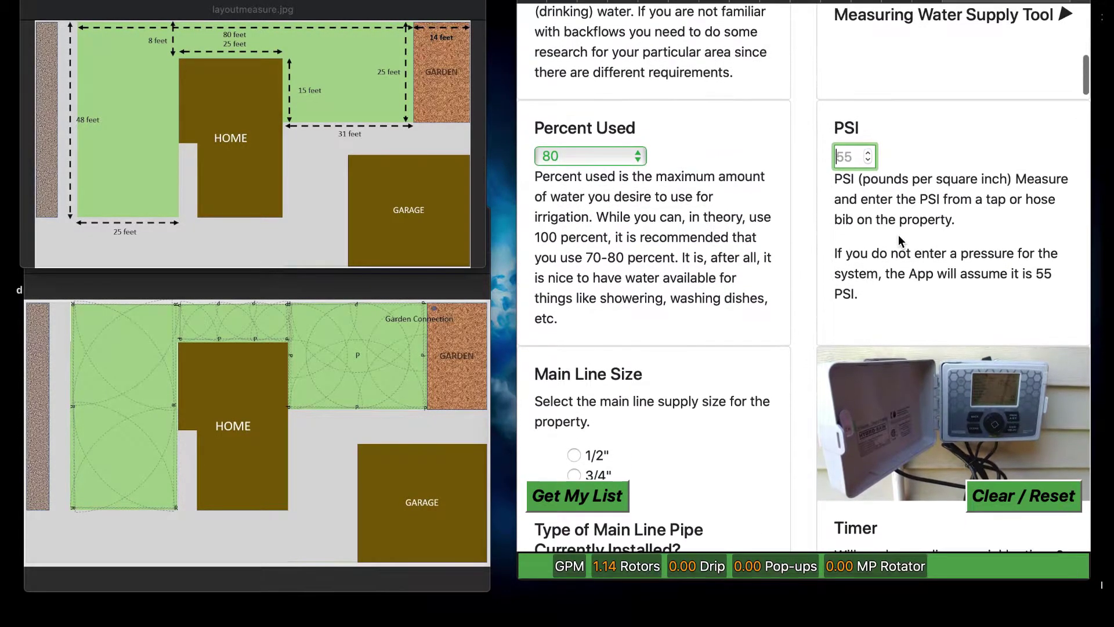
{"action": "scroll", "coordinate": [858, 266], "scroll_direction": "down", "scroll_amount": 8}
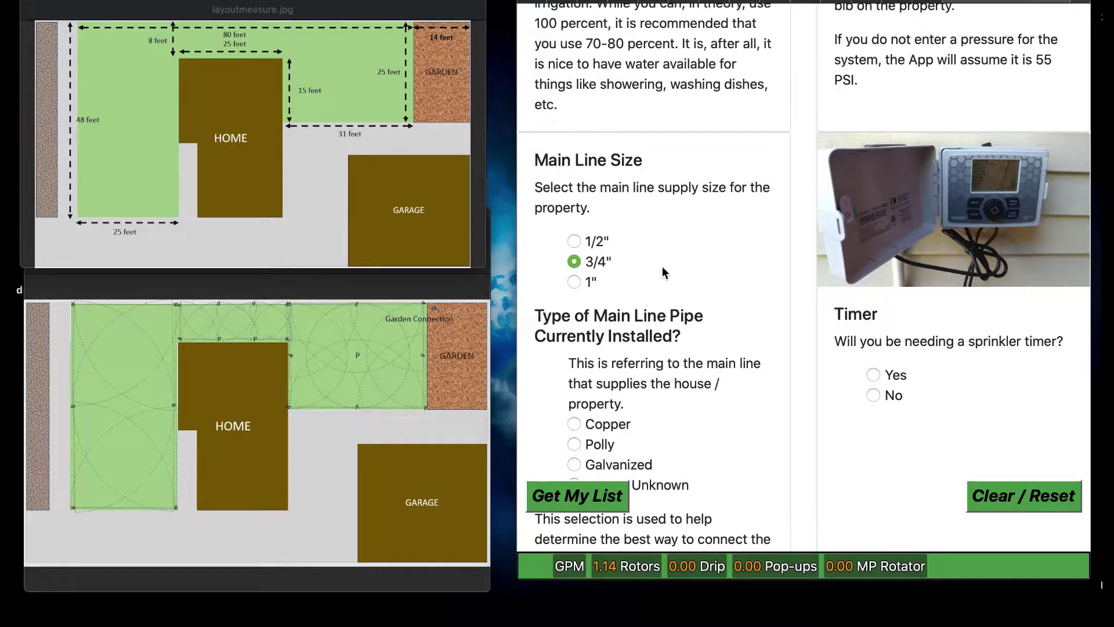
{"action": "scroll", "coordinate": [662, 266], "scroll_direction": "down", "scroll_amount": 3}
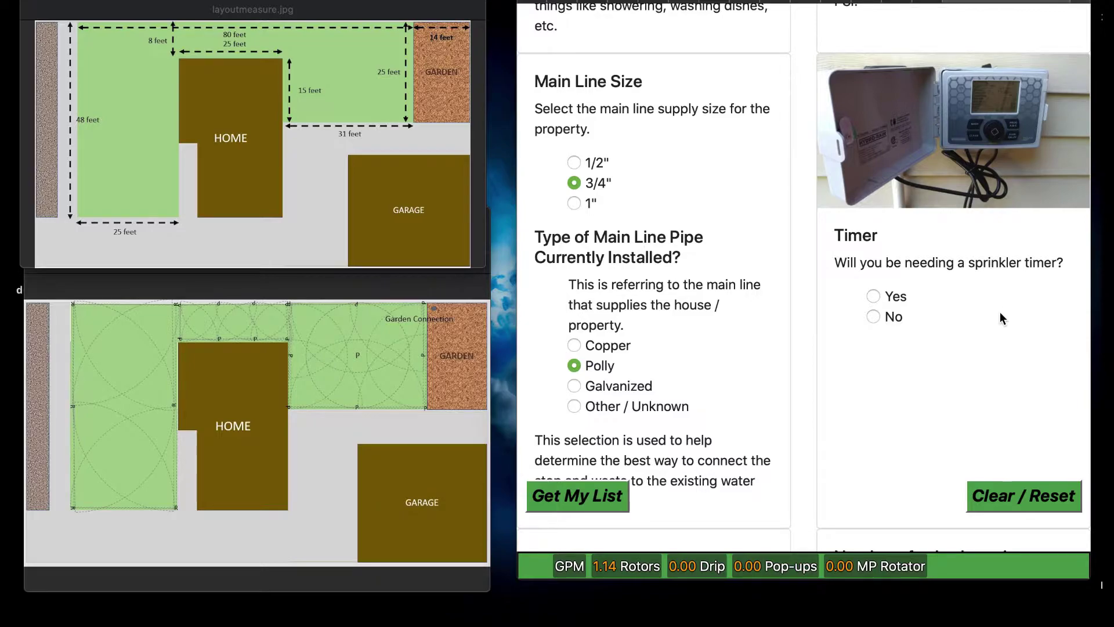
Answer Yes to needing a sprinkler timer and Yes to needing a stop & waste
{"action": "scroll", "coordinate": [1000, 311], "scroll_direction": "down", "scroll_amount": 1}
{"action": "left_click", "coordinate": [875, 259]}
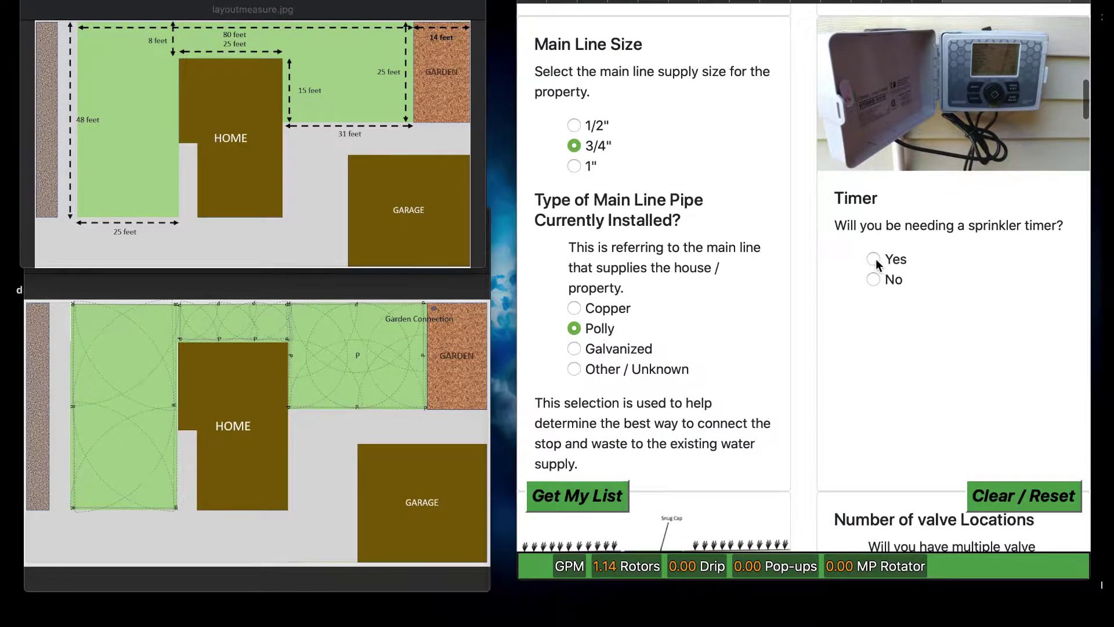
{"action": "scroll", "coordinate": [910, 342], "scroll_direction": "down", "scroll_amount": 5}
{"action": "scroll", "coordinate": [910, 342], "scroll_direction": "down", "scroll_amount": 6}
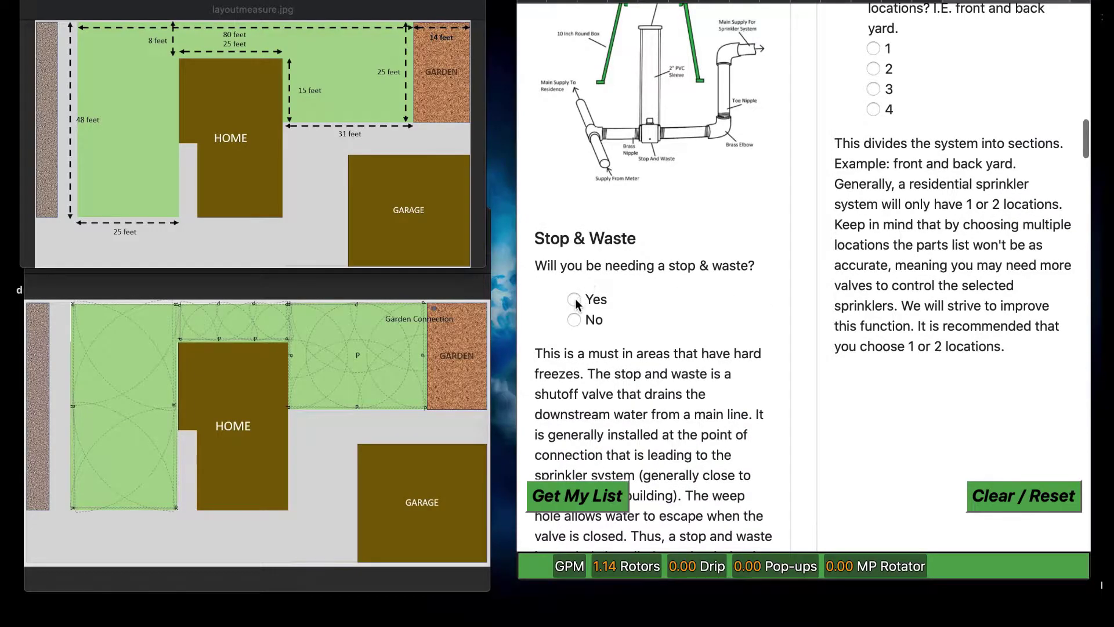
{"action": "left_click", "coordinate": [574, 299]}
Set the number of valve locations to 2
{"action": "scroll", "coordinate": [667, 286], "scroll_direction": "up", "scroll_amount": 2}
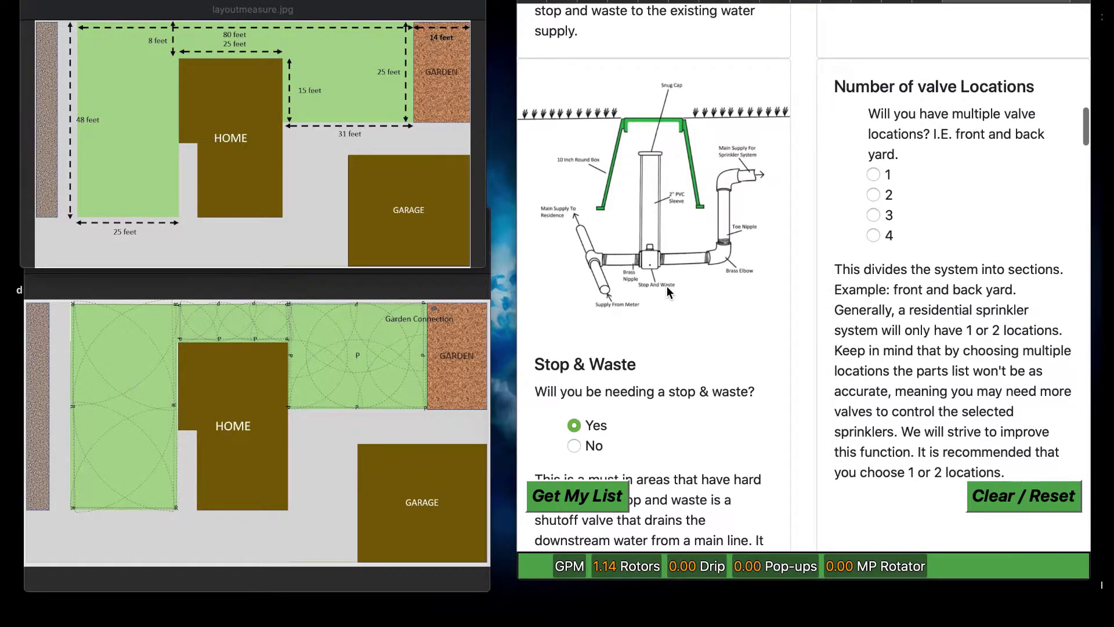
{"action": "scroll", "coordinate": [662, 309], "scroll_direction": "down", "scroll_amount": 1}
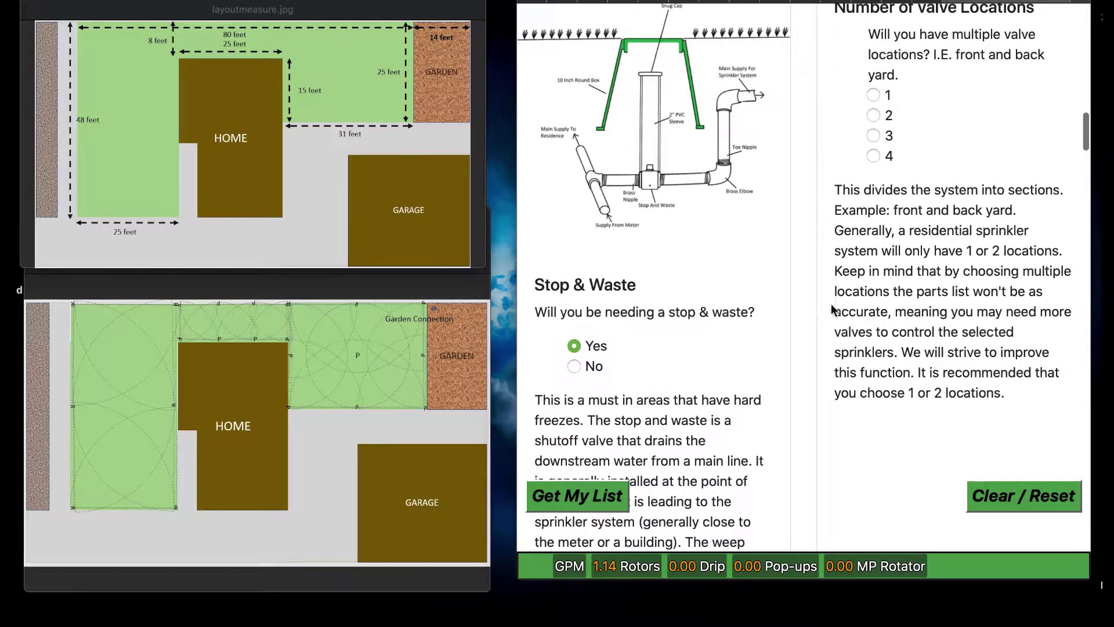
{"action": "scroll", "coordinate": [855, 297], "scroll_direction": "up", "scroll_amount": 1}
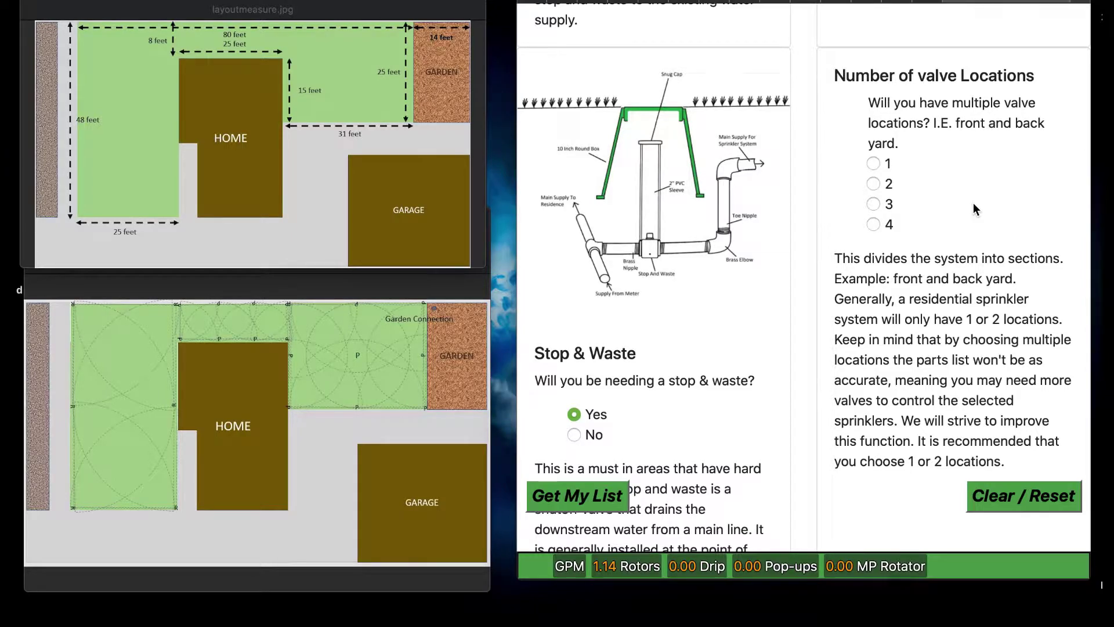
{"action": "left_click", "coordinate": [874, 184]}
Set the number of garden spigots / free standing hose bibs to 2
{"action": "scroll", "coordinate": [925, 219], "scroll_direction": "down", "scroll_amount": 2}
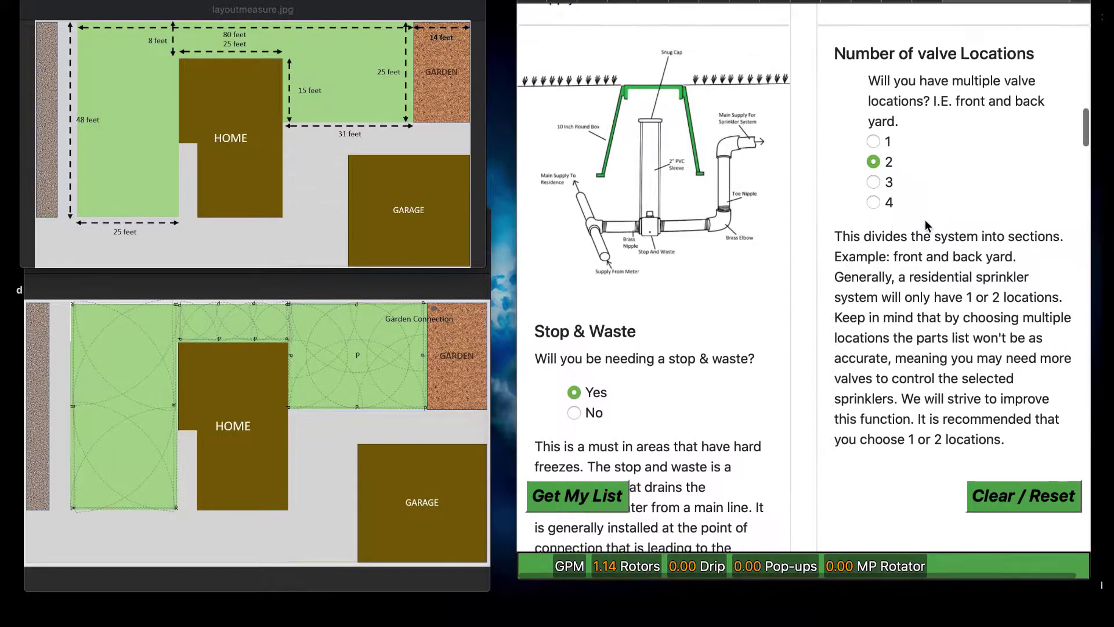
{"action": "scroll", "coordinate": [904, 215], "scroll_direction": "down", "scroll_amount": 10}
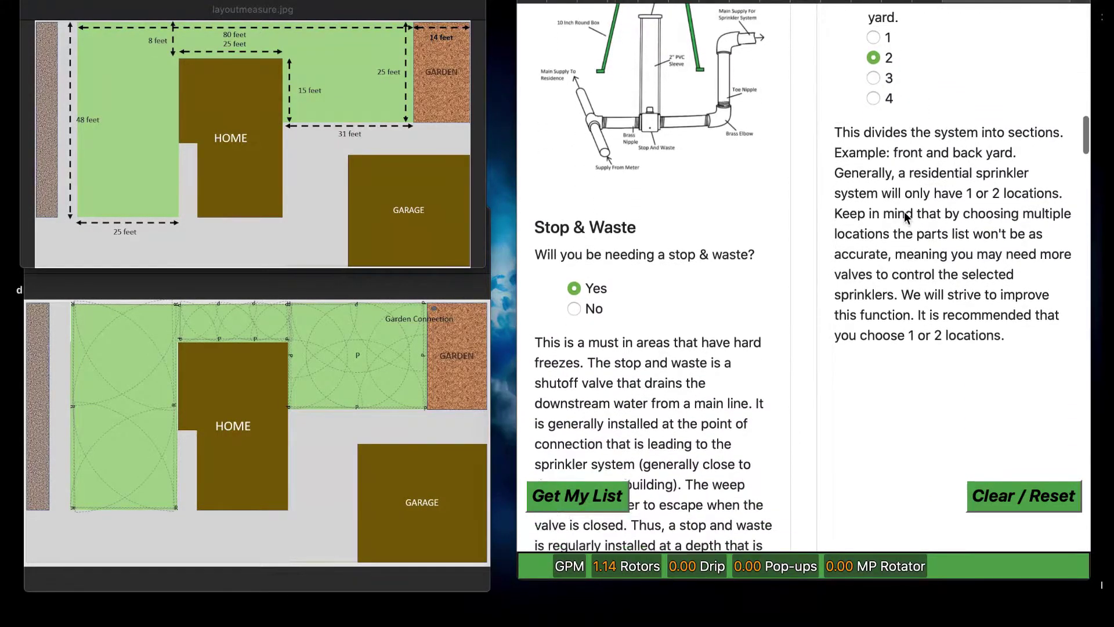
{"action": "scroll", "coordinate": [904, 216], "scroll_direction": "down", "scroll_amount": 4}
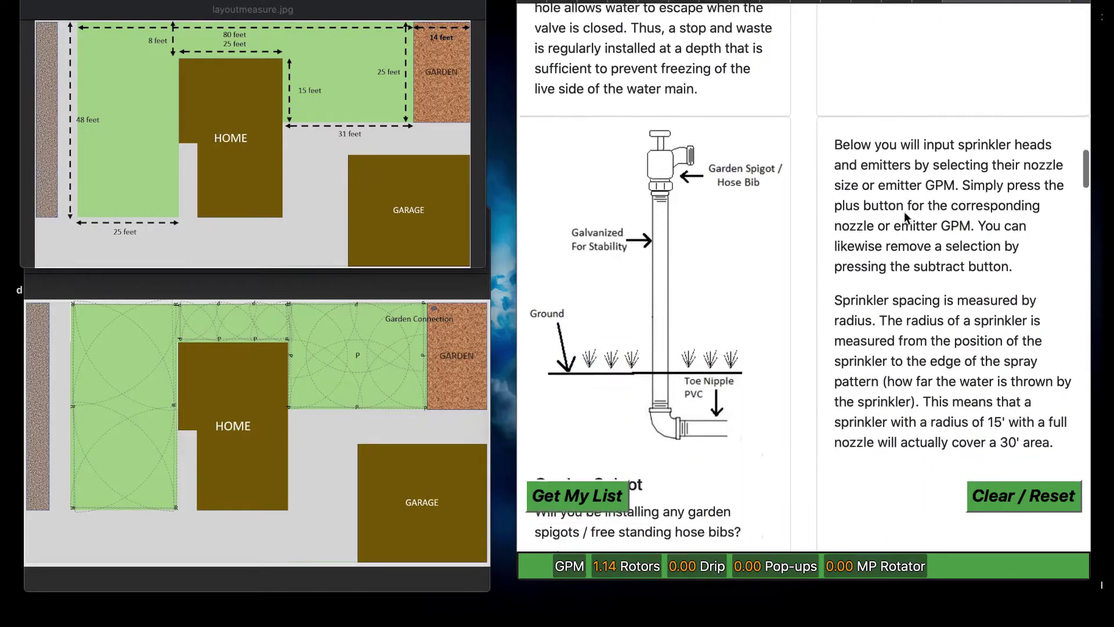
{"action": "scroll", "coordinate": [904, 212], "scroll_direction": "up", "scroll_amount": 2}
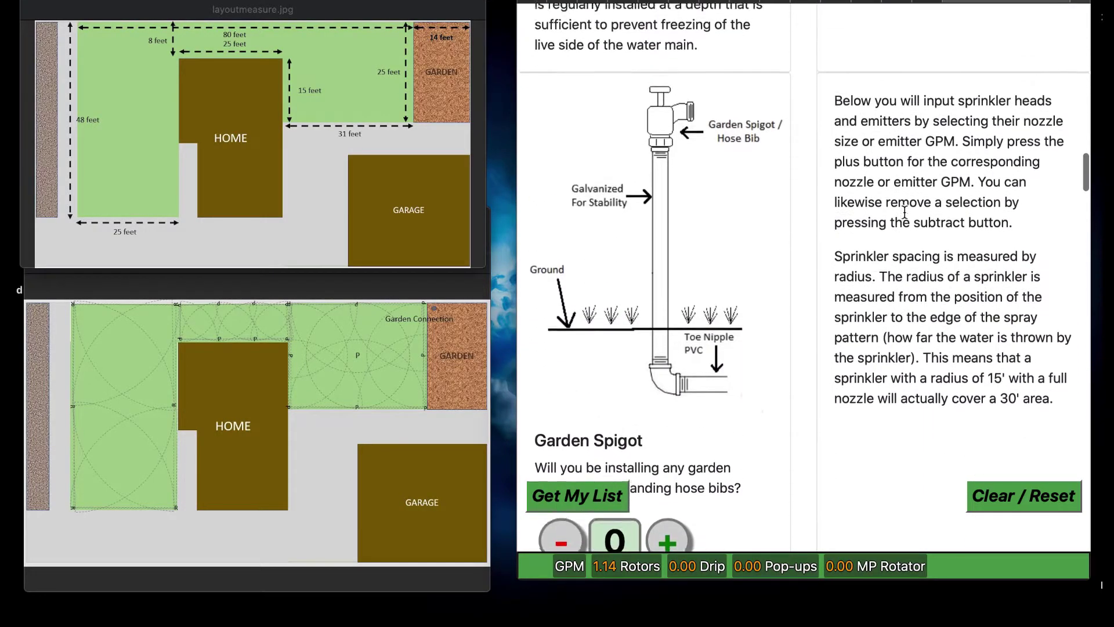
{"action": "scroll", "coordinate": [670, 314], "scroll_direction": "down", "scroll_amount": 2}
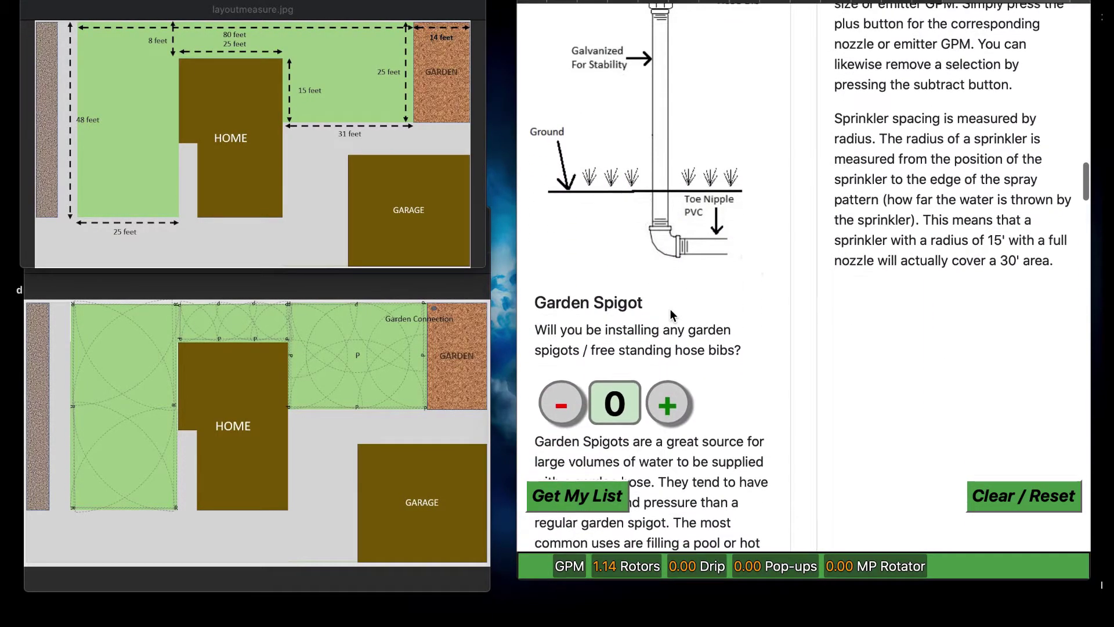
{"action": "scroll", "coordinate": [670, 309], "scroll_direction": "up", "scroll_amount": 3}
{"action": "scroll", "coordinate": [670, 309], "scroll_direction": "down", "scroll_amount": 4}
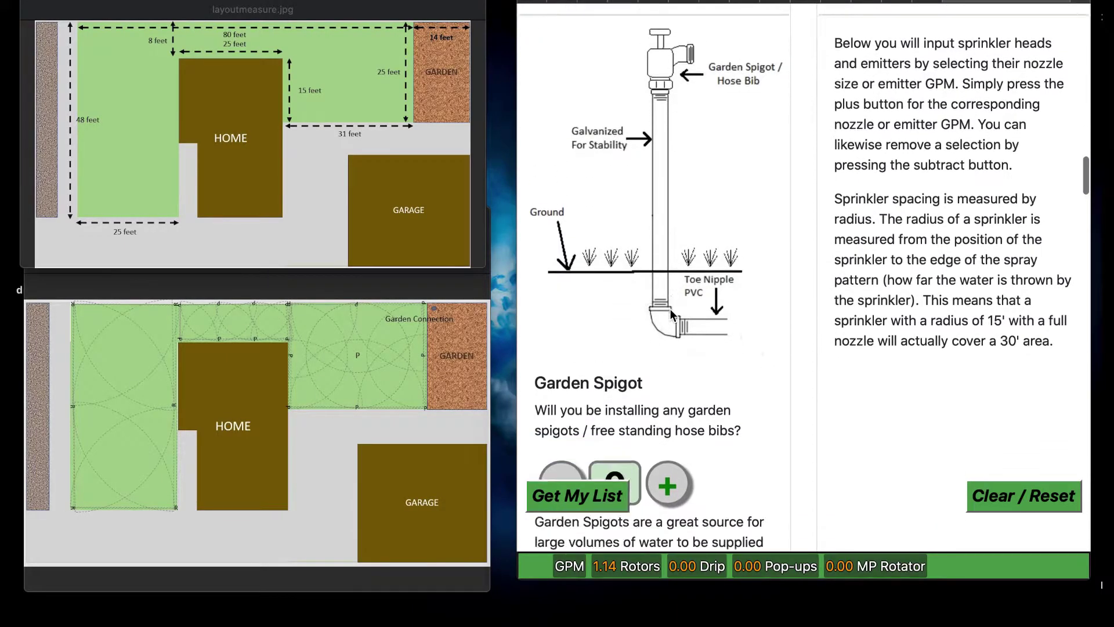
{"action": "left_click", "coordinate": [667, 326]}
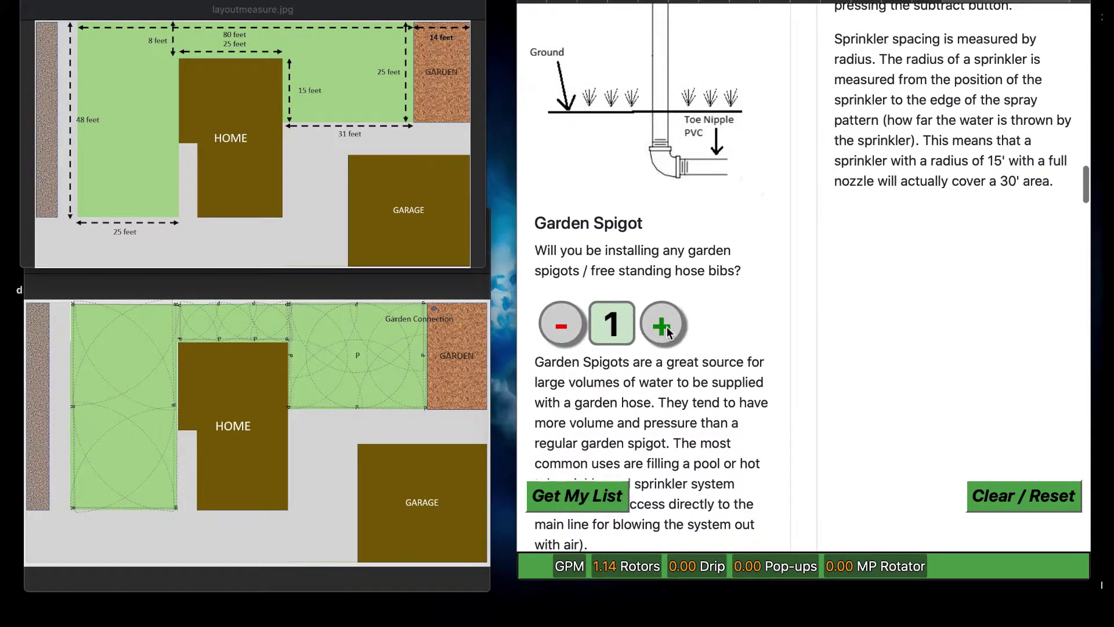
{"action": "left_click", "coordinate": [667, 326]}
Examine the yard measurements in layoutmeasure.jpg and the sprinkler head positions in headlayout.jpg at an enlarged size
{"action": "scroll", "coordinate": [879, 271], "scroll_direction": "up", "scroll_amount": 2}
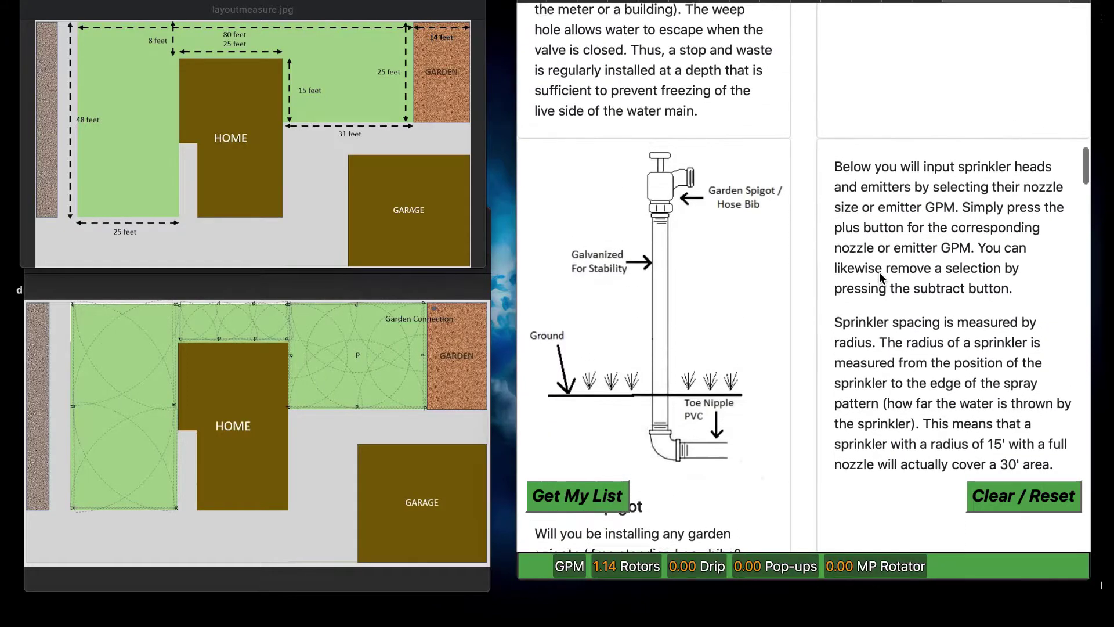
{"action": "scroll", "coordinate": [879, 272], "scroll_direction": "down", "scroll_amount": 4}
{"action": "scroll", "coordinate": [880, 273], "scroll_direction": "down", "scroll_amount": 7}
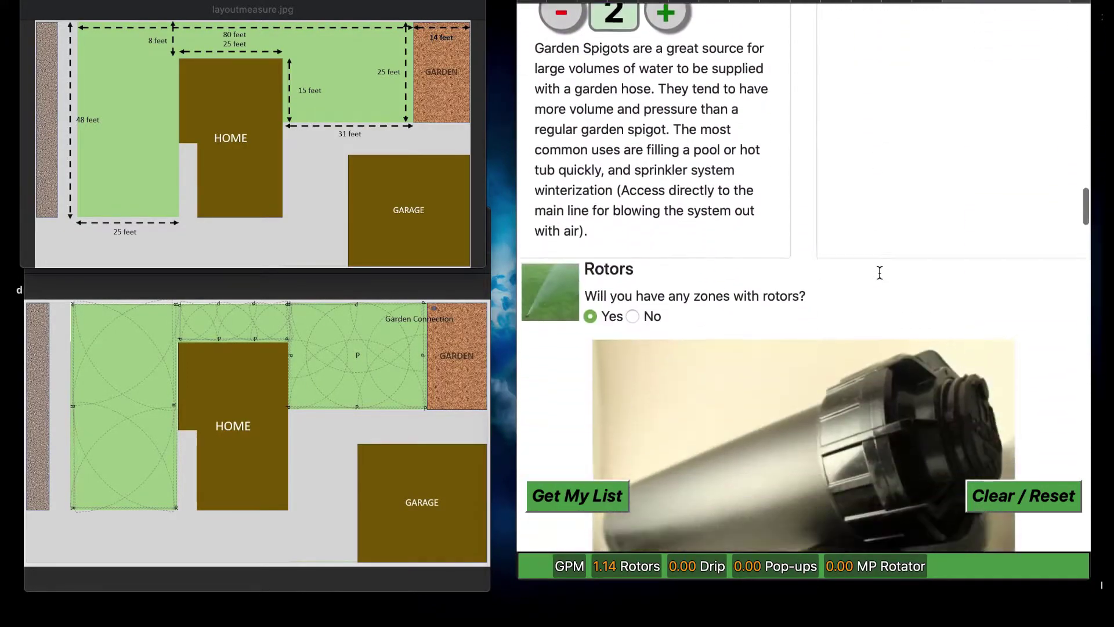
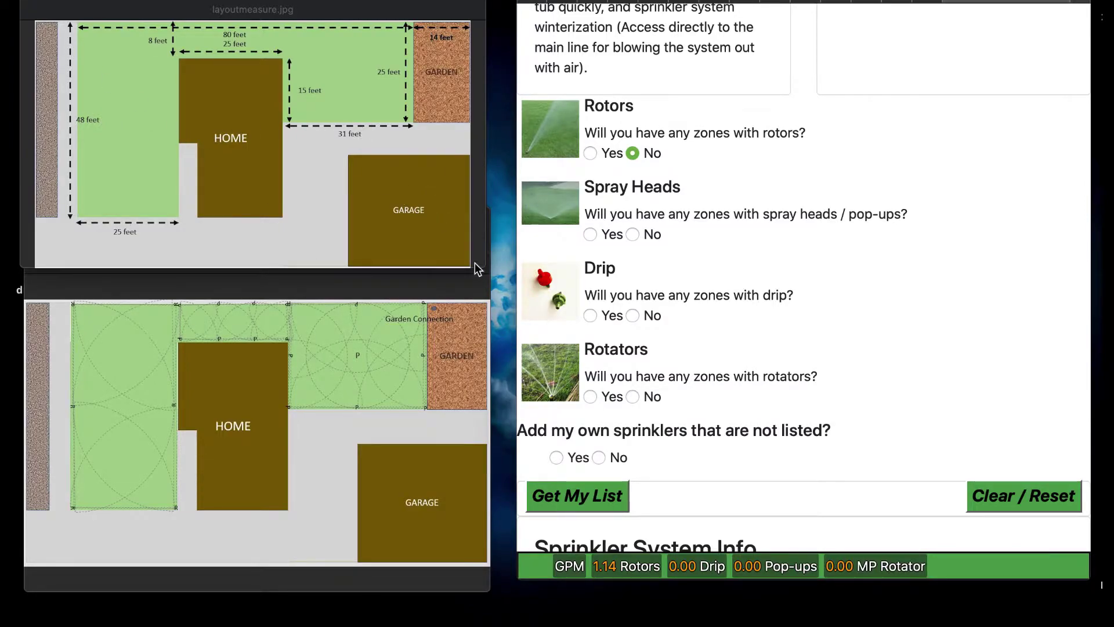
{"action": "left_click_drag", "start_coordinate": [476, 258], "coordinate": [945, 469]}
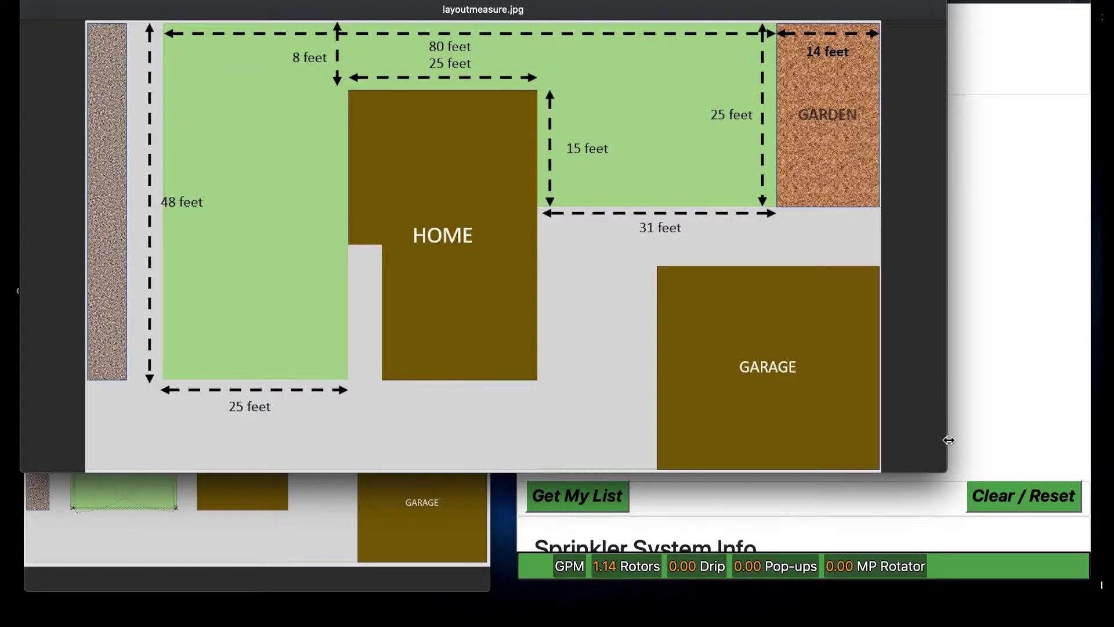
{"action": "left_click_drag", "start_coordinate": [950, 471], "coordinate": [473, 254]}
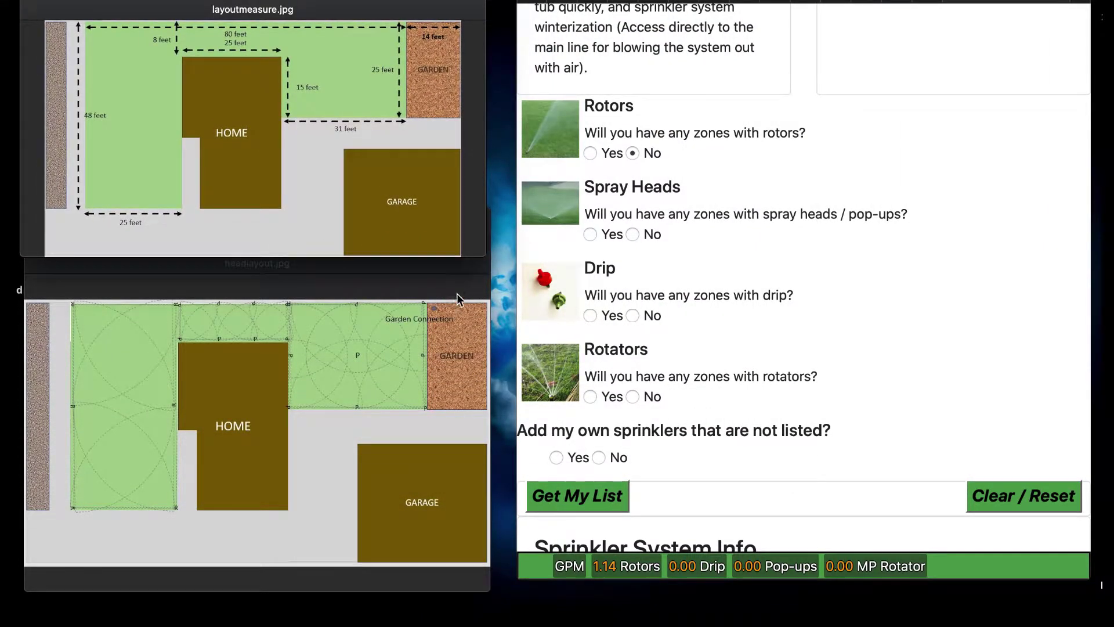
{"action": "left_click", "coordinate": [472, 273]}
{"action": "left_click_drag", "start_coordinate": [492, 207], "coordinate": [782, 1]}
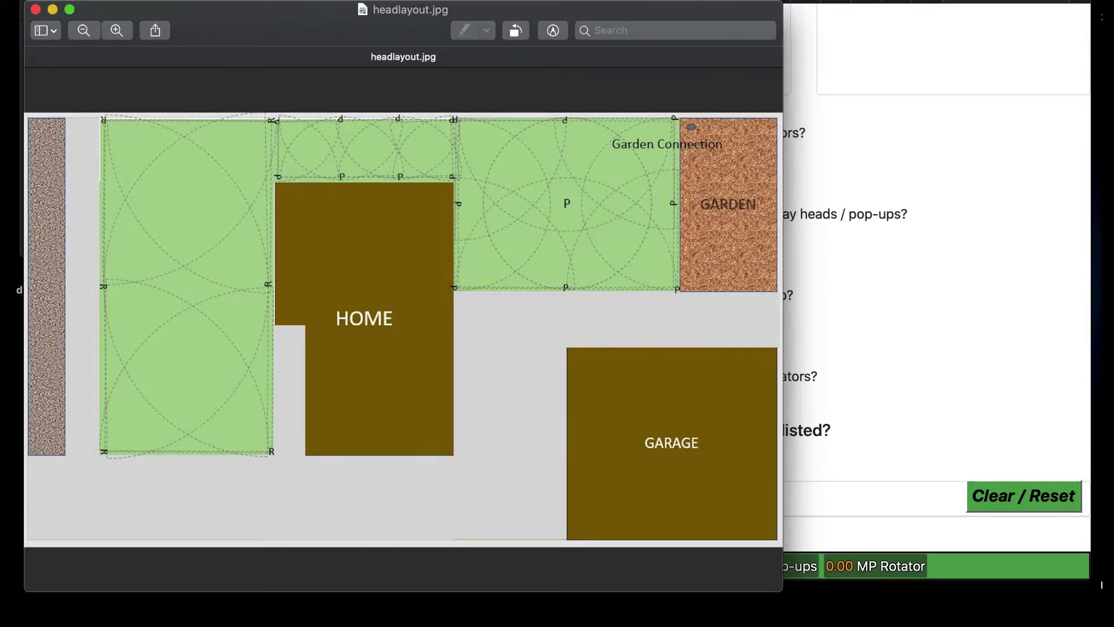
{"action": "left_click_drag", "start_coordinate": [780, 8], "coordinate": [495, 0]}
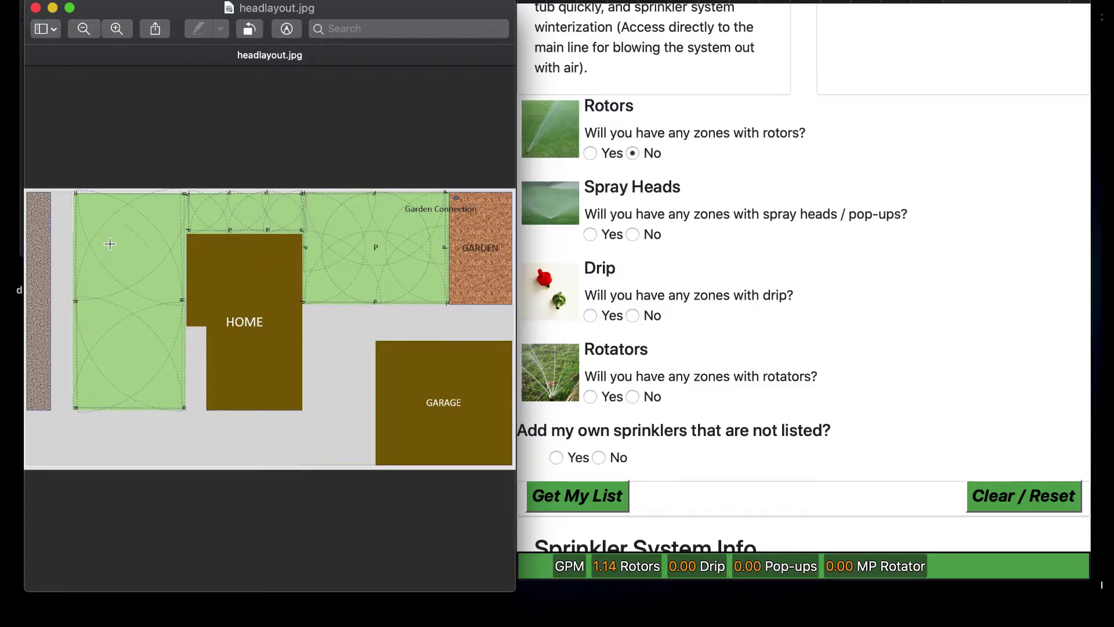
Answer Yes to having zones with rotors and shrink the headlayout.jpg window so both layout images show beside the planner
{"action": "left_click", "coordinate": [590, 153]}
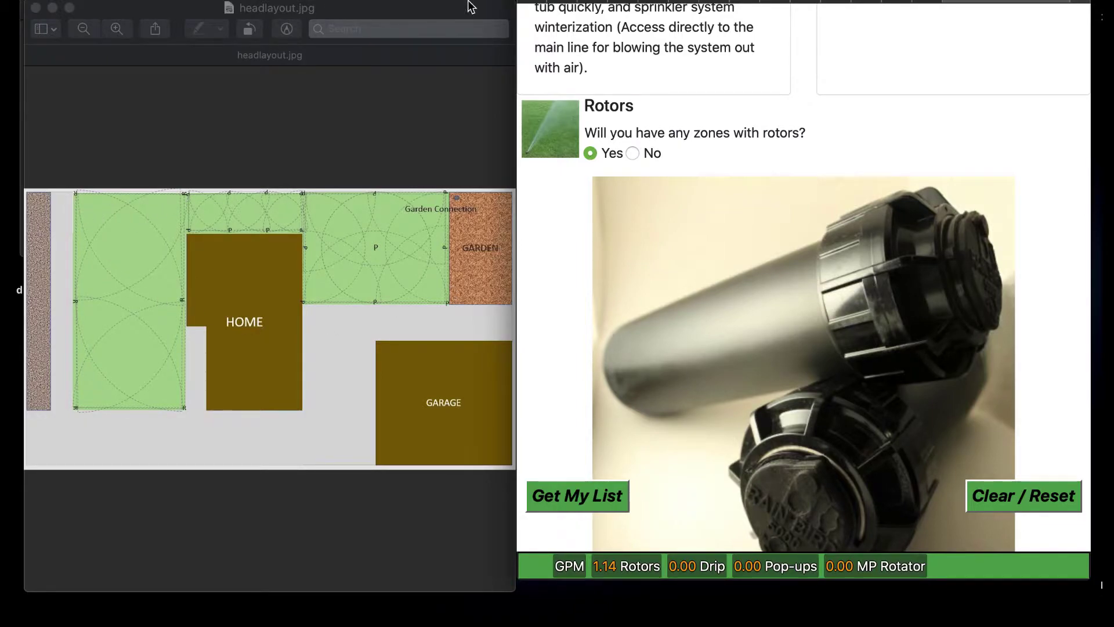
{"action": "left_click", "coordinate": [505, 4]}
{"action": "left_click_drag", "start_coordinate": [509, 4], "coordinate": [504, 260]}
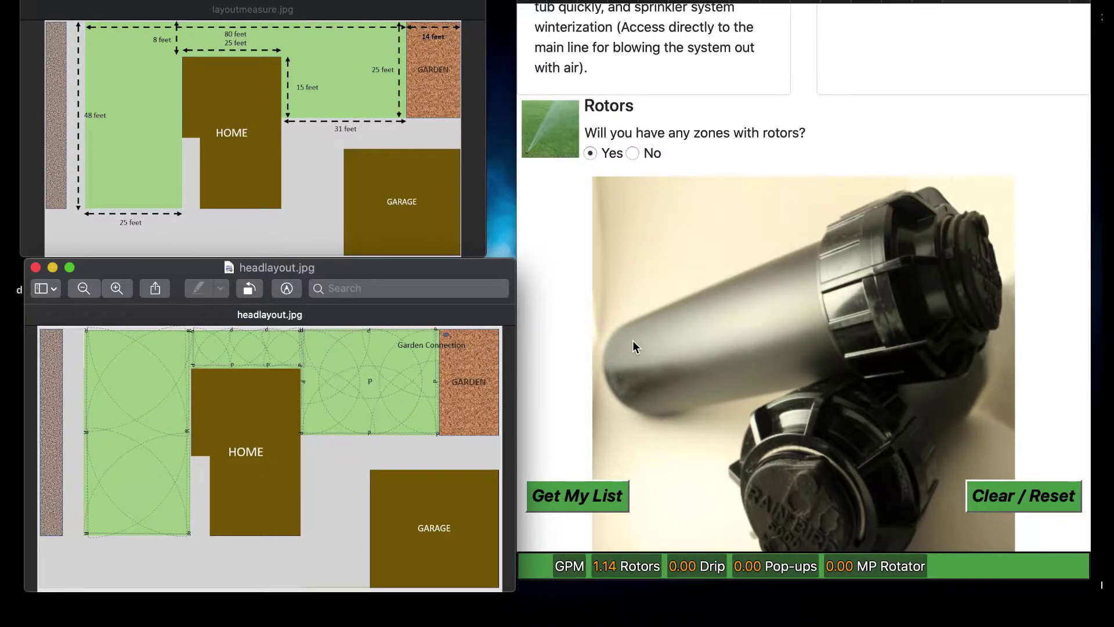
Set the Rotor 5000 Series Nozzle 1.0 quantity to 0
{"action": "scroll", "coordinate": [633, 342], "scroll_direction": "down", "scroll_amount": 10}
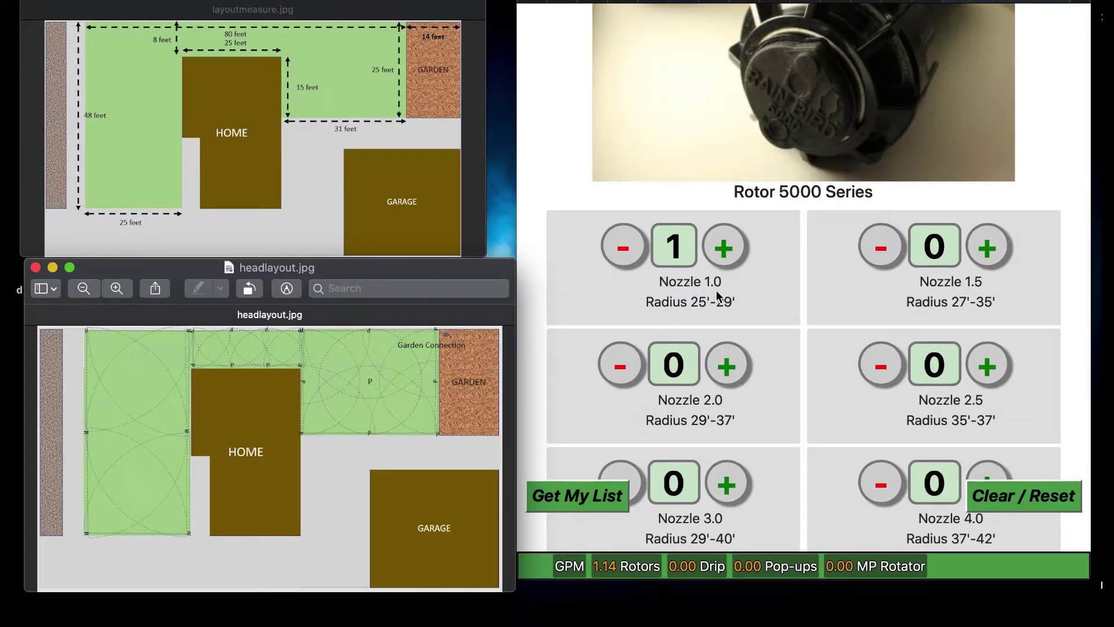
{"action": "scroll", "coordinate": [777, 338], "scroll_direction": "down", "scroll_amount": 5}
{"action": "scroll", "coordinate": [777, 338], "scroll_direction": "down", "scroll_amount": 3}
{"action": "scroll", "coordinate": [776, 338], "scroll_direction": "up", "scroll_amount": 5}
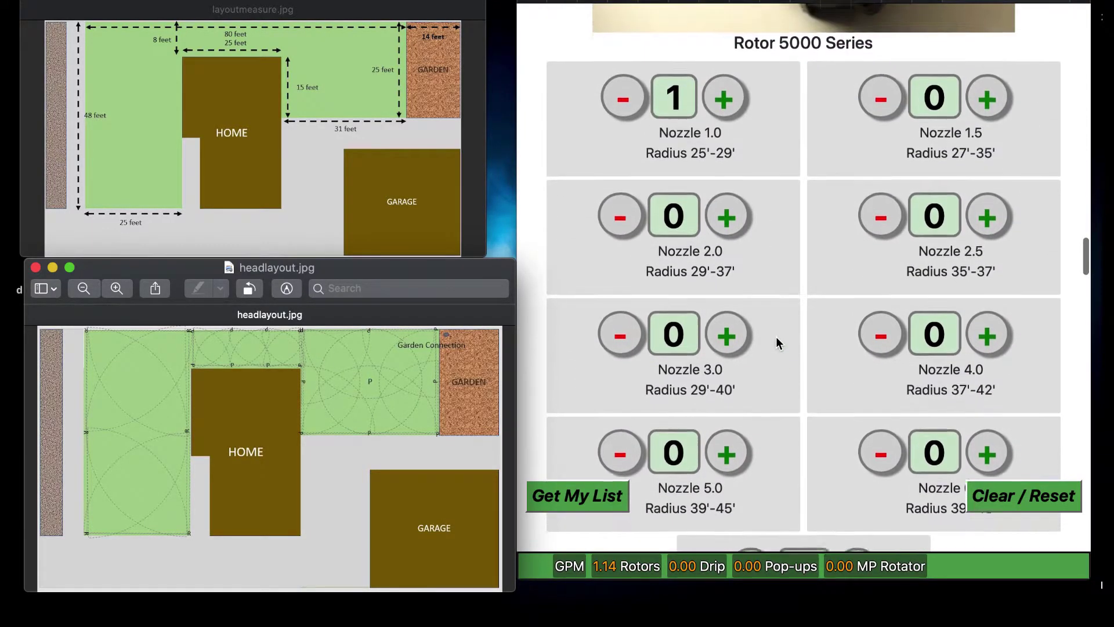
{"action": "scroll", "coordinate": [775, 337], "scroll_direction": "up", "scroll_amount": 2}
{"action": "left_click", "coordinate": [630, 165]}
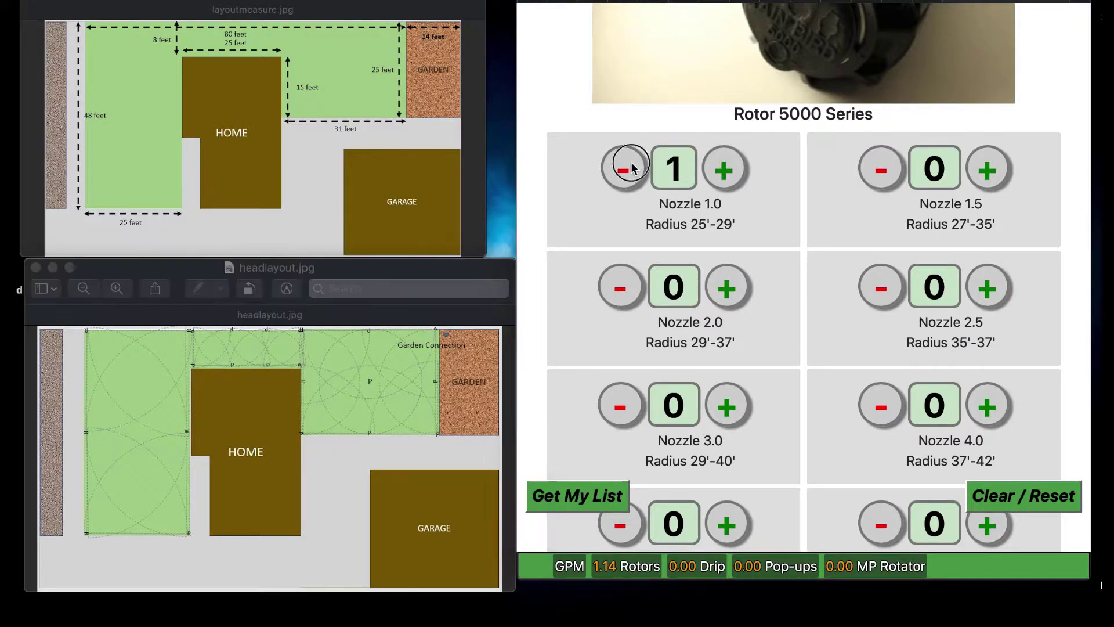
{"action": "left_click", "coordinate": [628, 168]}
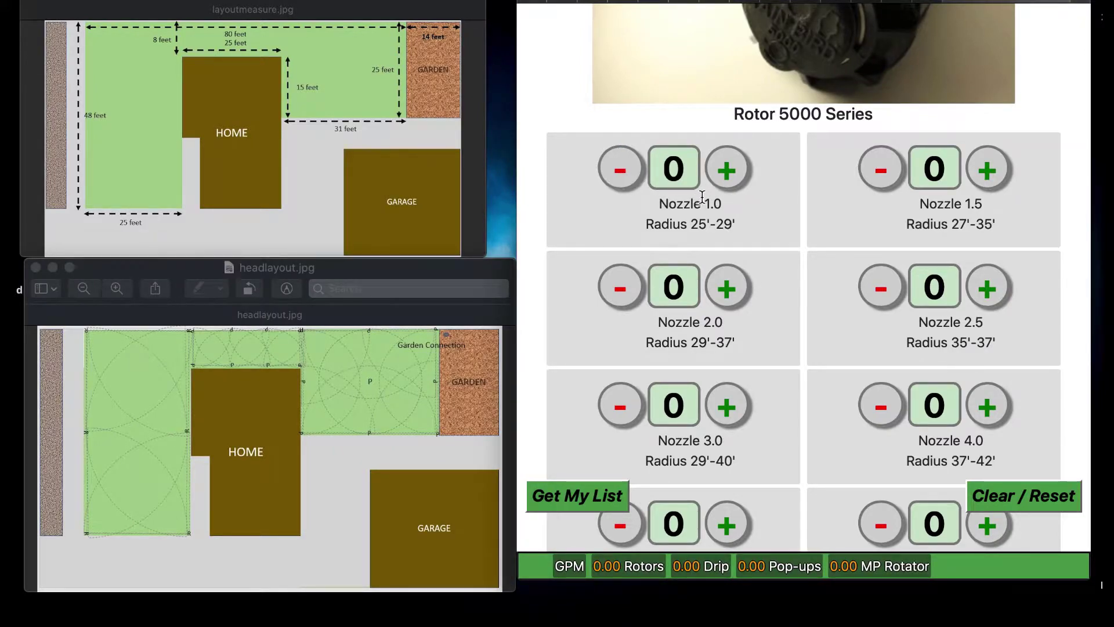
Set the Rotor 3500 Series Nozzle 1.5 (radius 23'-24') quantity to 6
{"action": "scroll", "coordinate": [836, 214], "scroll_direction": "down", "scroll_amount": 13}
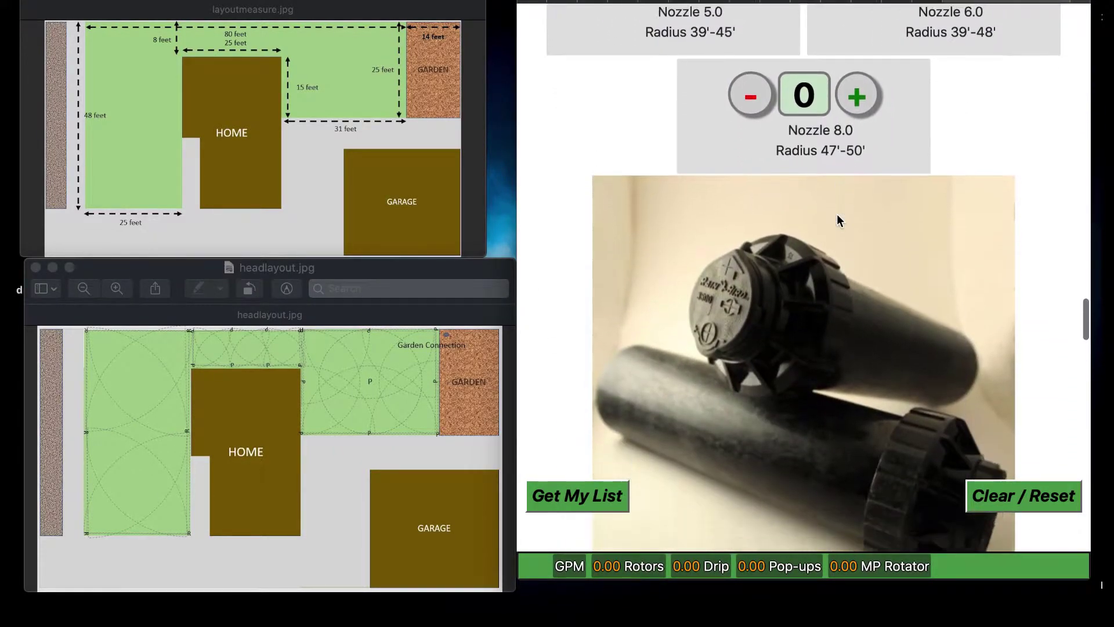
{"action": "scroll", "coordinate": [837, 215], "scroll_direction": "down", "scroll_amount": 5}
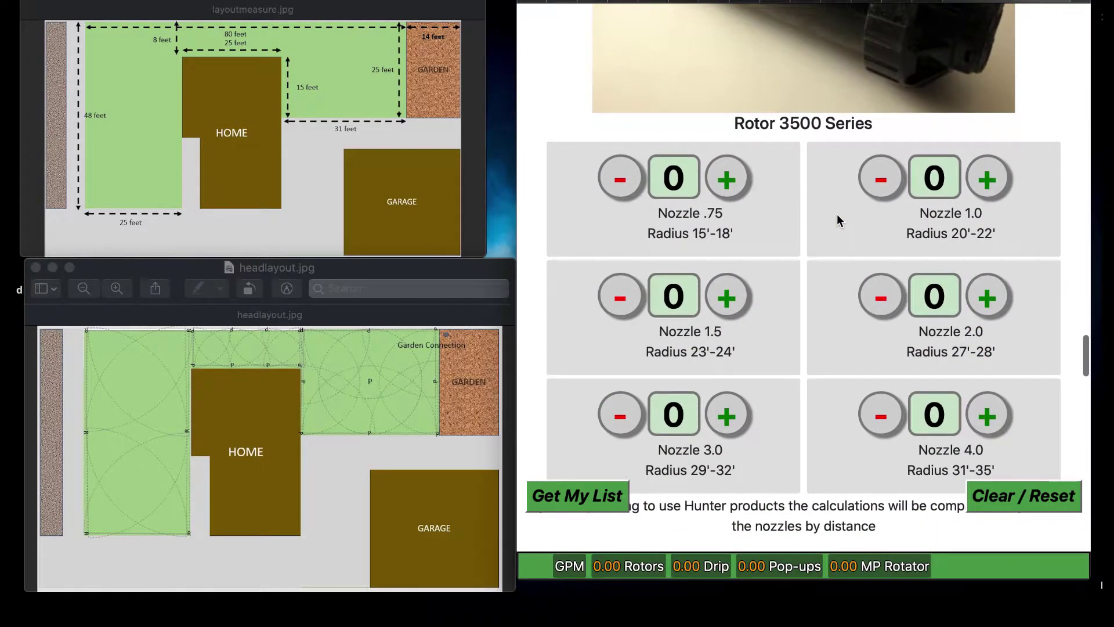
{"action": "scroll", "coordinate": [836, 216], "scroll_direction": "down", "scroll_amount": 2}
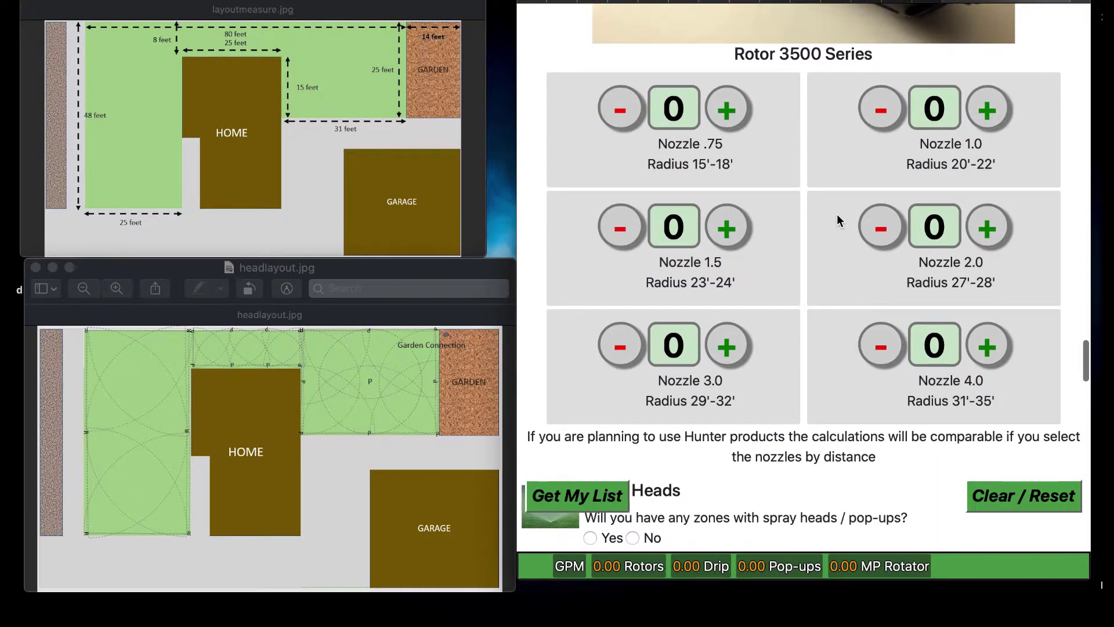
{"action": "scroll", "coordinate": [837, 220], "scroll_direction": "down", "scroll_amount": 1}
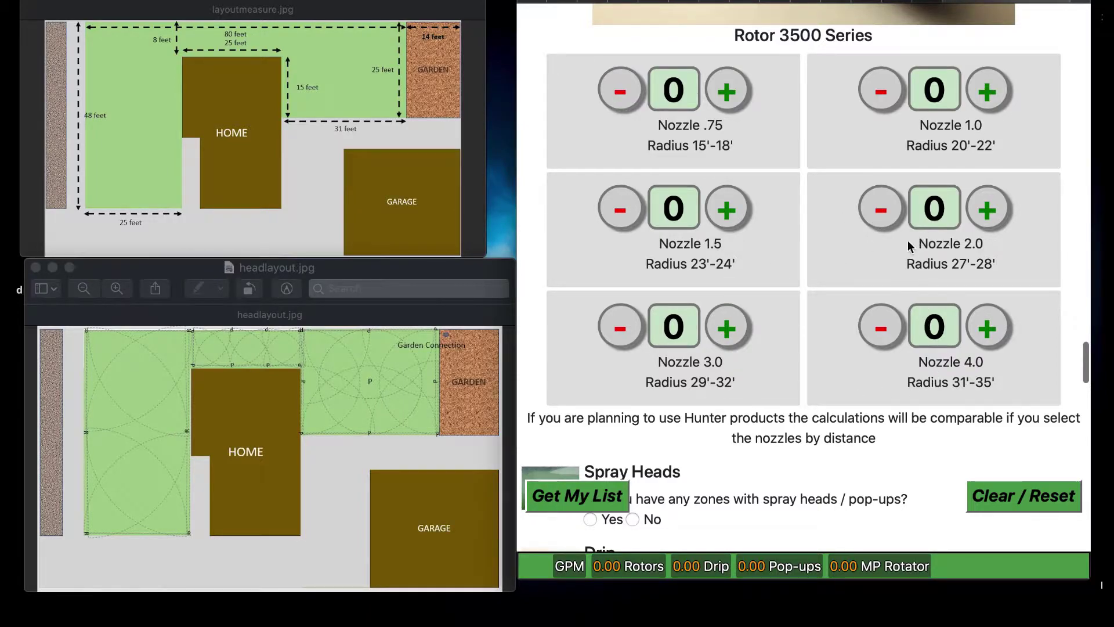
{"action": "scroll", "coordinate": [741, 247], "scroll_direction": "up", "scroll_amount": 2}
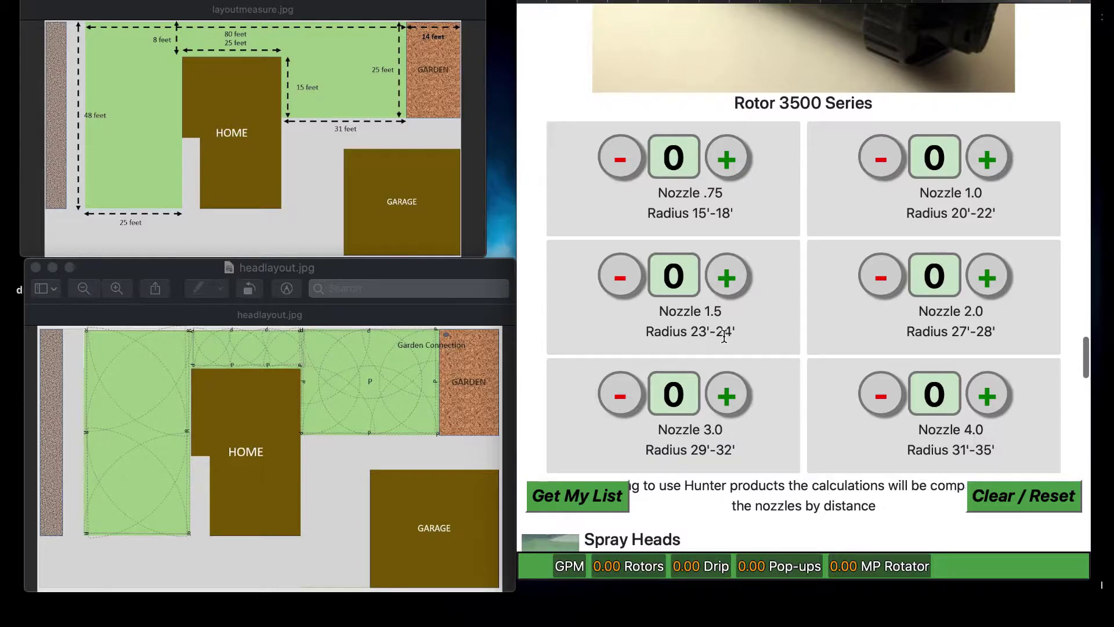
{"action": "left_click", "coordinate": [732, 273]}
{"action": "left_click", "coordinate": [732, 273]}
{"action": "left_click", "coordinate": [731, 274]}
{"action": "left_click", "coordinate": [731, 274]}
{"action": "left_click", "coordinate": [731, 274]}
{"action": "left_click", "coordinate": [731, 273]}
Answer Yes to having zones with spray heads / pop-ups and go to the spray nozzle quantities
{"action": "scroll", "coordinate": [817, 341], "scroll_direction": "down", "scroll_amount": 5}
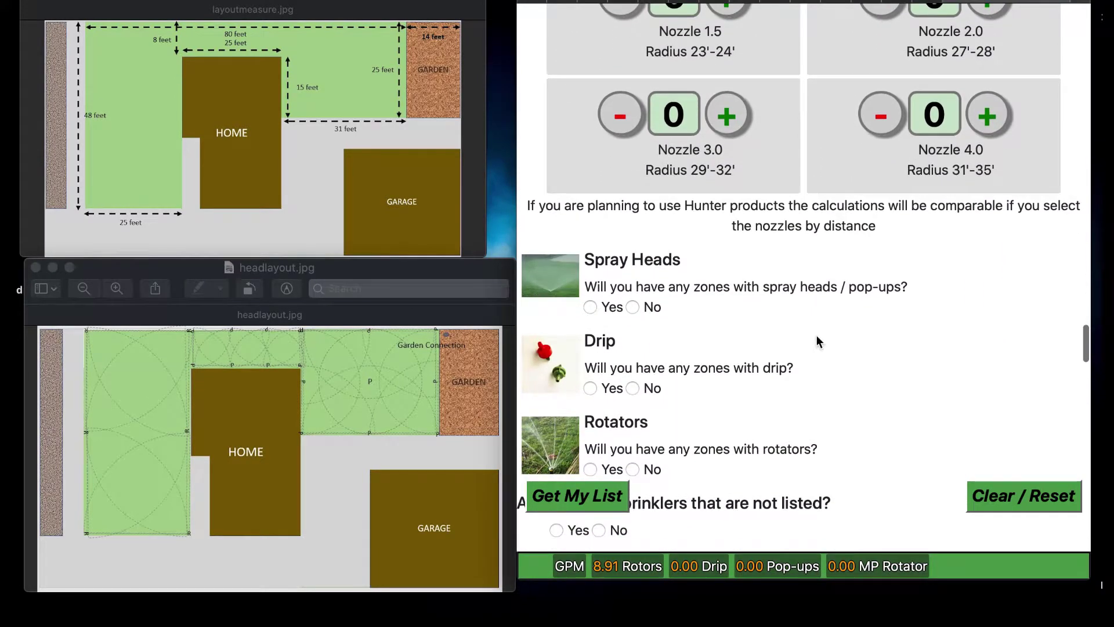
{"action": "left_click", "coordinate": [590, 307]}
{"action": "scroll", "coordinate": [687, 305], "scroll_direction": "down", "scroll_amount": 5}
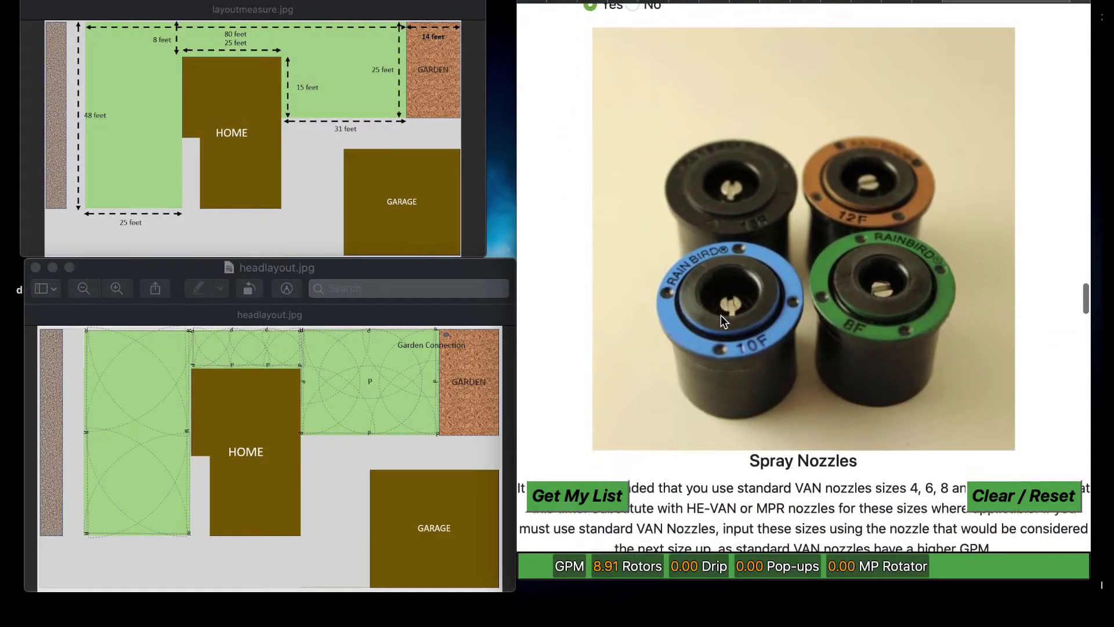
{"action": "scroll", "coordinate": [721, 315], "scroll_direction": "down", "scroll_amount": 10}
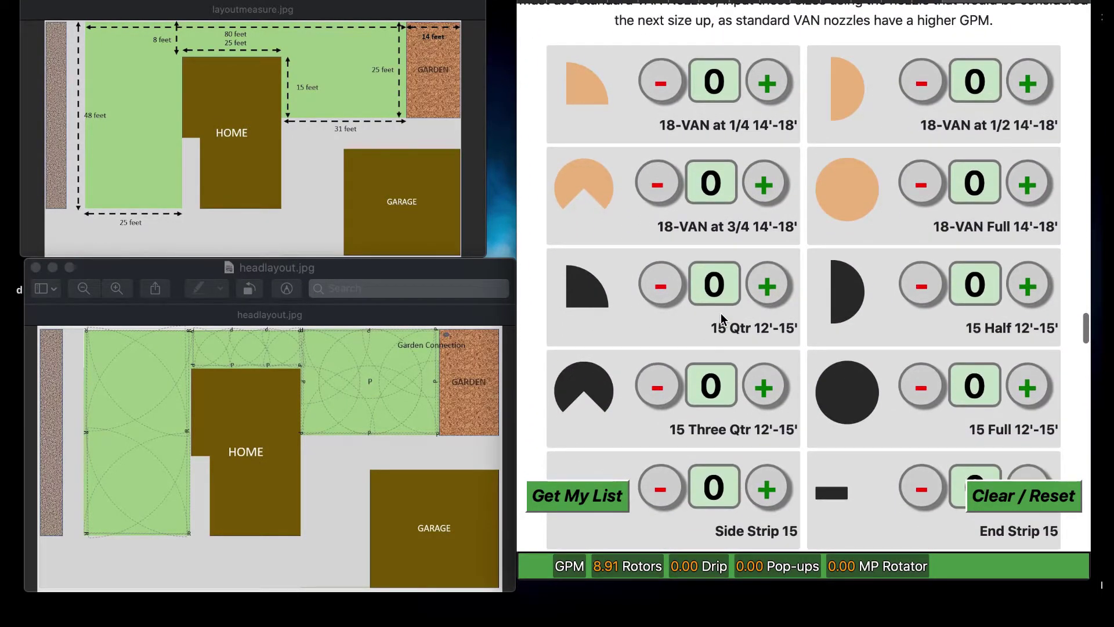
Review the Rotor 3500 Series nozzle quantities and the guidance on standard VAN sizes in the Spray Nozzles section
{"action": "scroll", "coordinate": [721, 312], "scroll_direction": "up", "scroll_amount": 15}
{"action": "scroll", "coordinate": [721, 313], "scroll_direction": "up", "scroll_amount": 3}
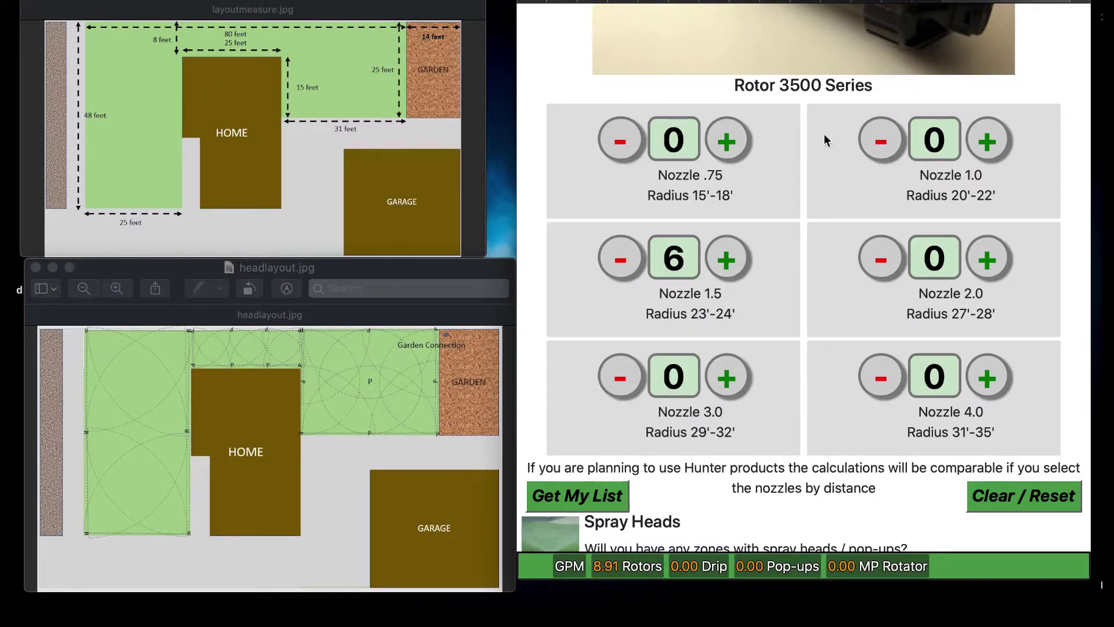
{"action": "scroll", "coordinate": [762, 316], "scroll_direction": "down", "scroll_amount": 5}
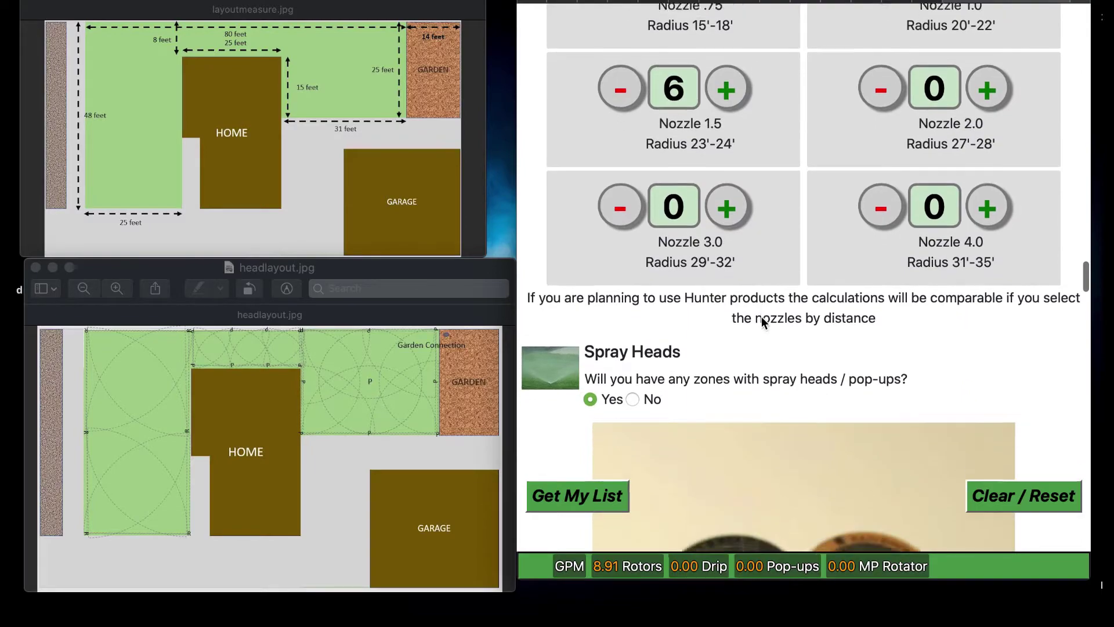
{"action": "scroll", "coordinate": [761, 318], "scroll_direction": "down", "scroll_amount": 7}
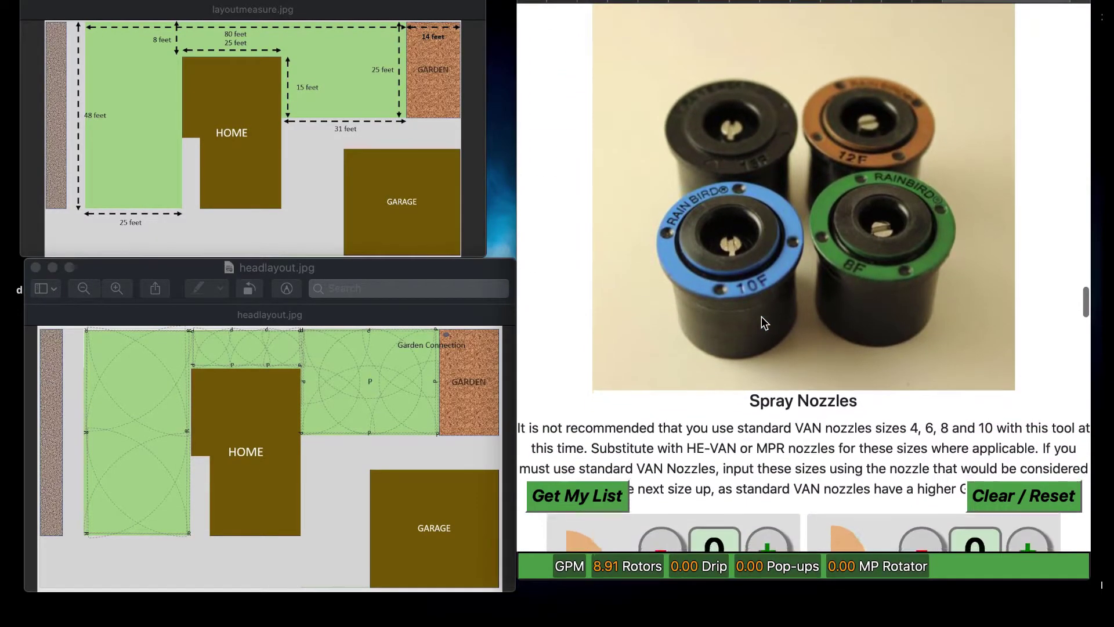
{"action": "scroll", "coordinate": [761, 318], "scroll_direction": "up", "scroll_amount": 2}
{"action": "scroll", "coordinate": [761, 322], "scroll_direction": "down", "scroll_amount": 1}
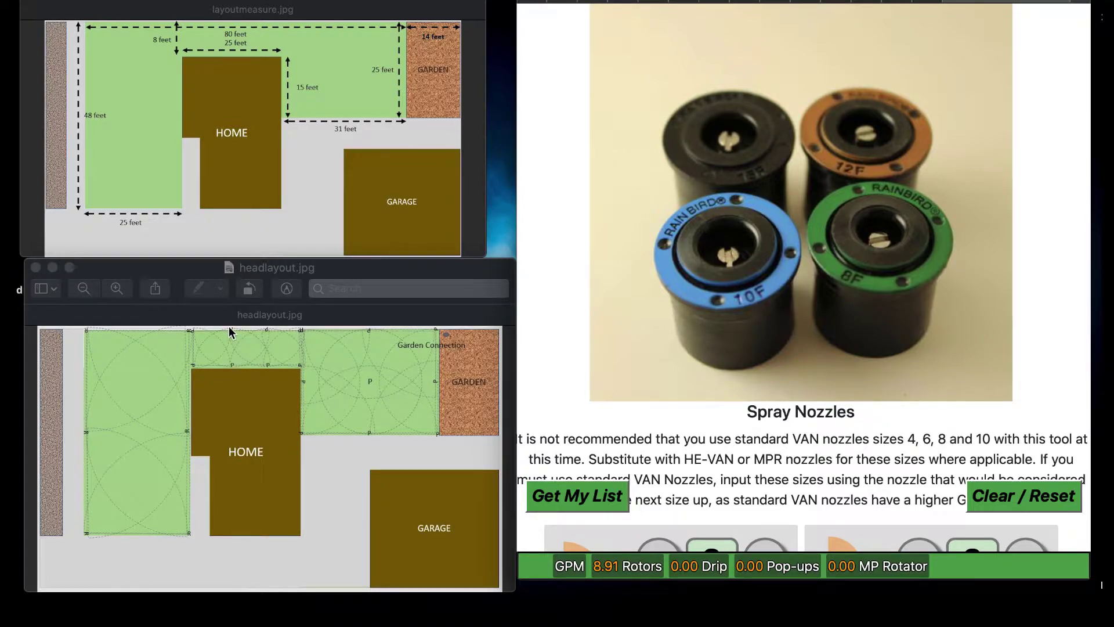
Set the 8 Qtr 5'-8' spray nozzle quantity to 4 for the narrow strip behind the home
{"action": "scroll", "coordinate": [693, 448], "scroll_direction": "down", "scroll_amount": 6}
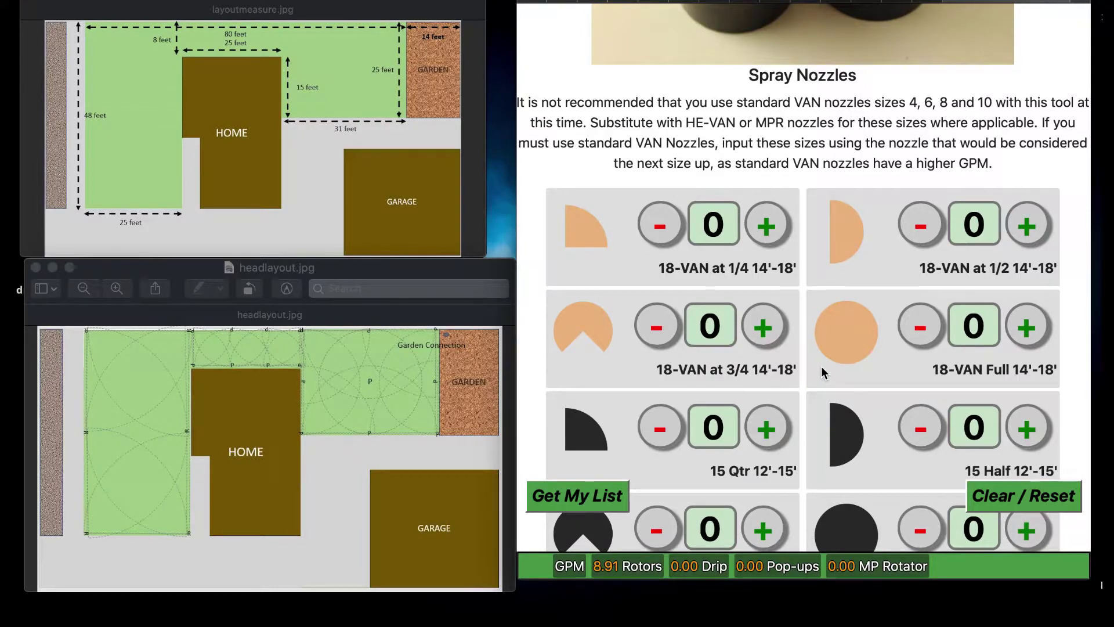
{"action": "scroll", "coordinate": [821, 369], "scroll_direction": "down", "scroll_amount": 5}
{"action": "scroll", "coordinate": [822, 372], "scroll_direction": "down", "scroll_amount": 10}
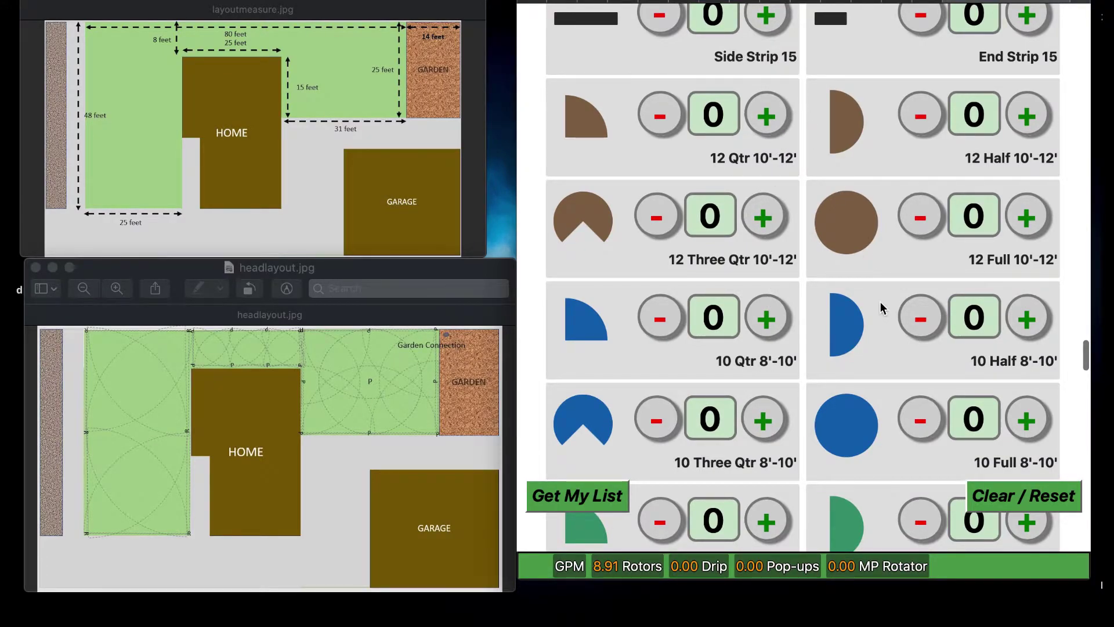
{"action": "scroll", "coordinate": [880, 307], "scroll_direction": "down", "scroll_amount": 3}
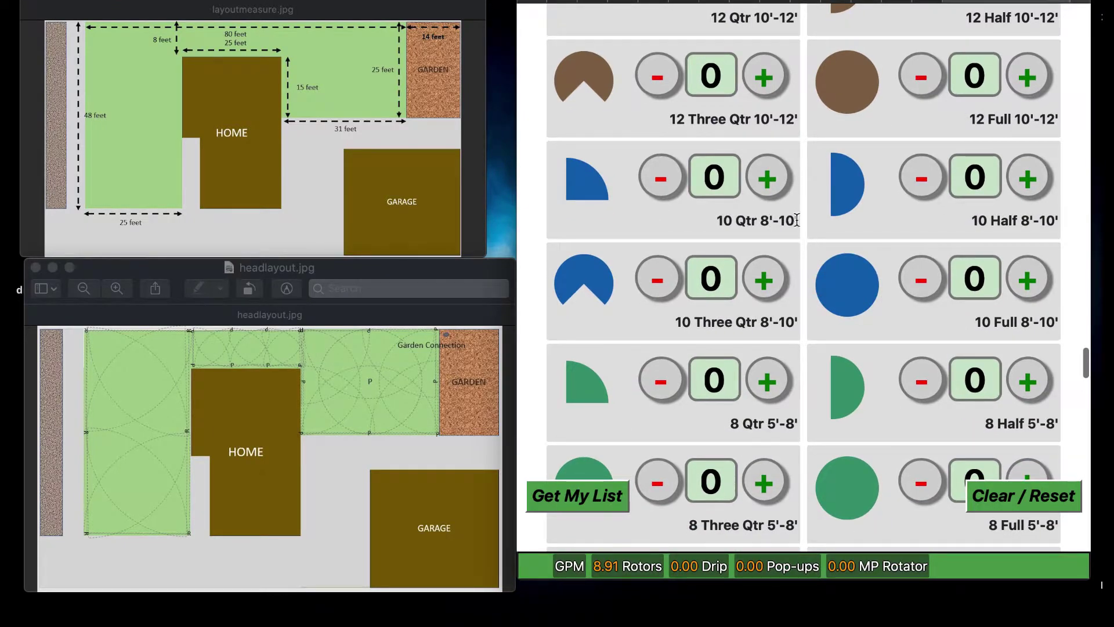
{"action": "scroll", "coordinate": [833, 246], "scroll_direction": "down", "scroll_amount": 1}
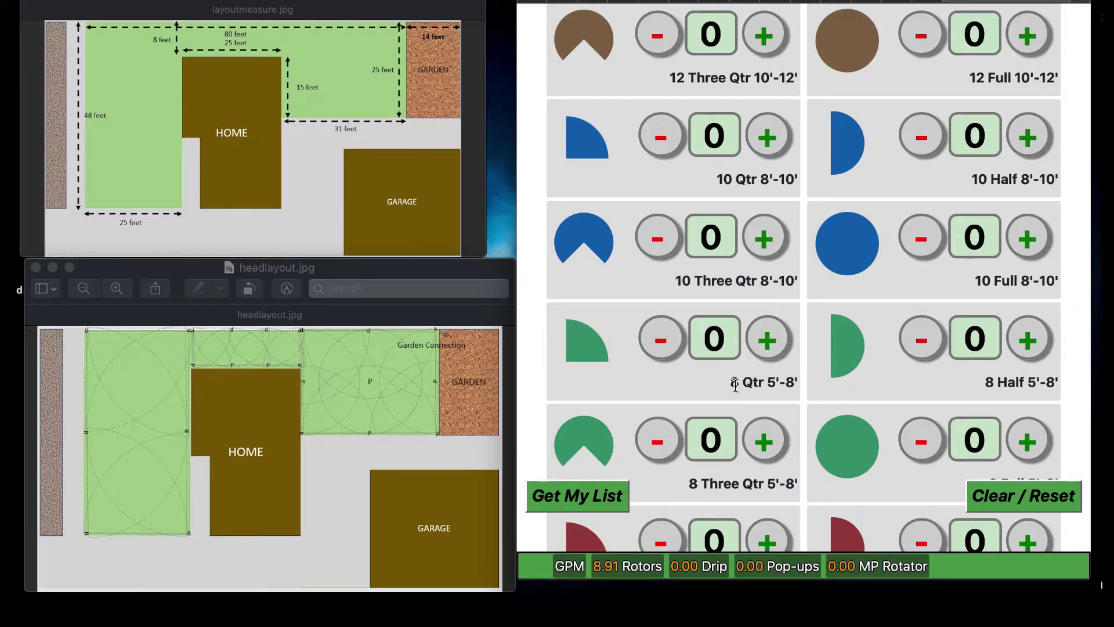
{"action": "scroll", "coordinate": [753, 378], "scroll_direction": "down", "scroll_amount": 1}
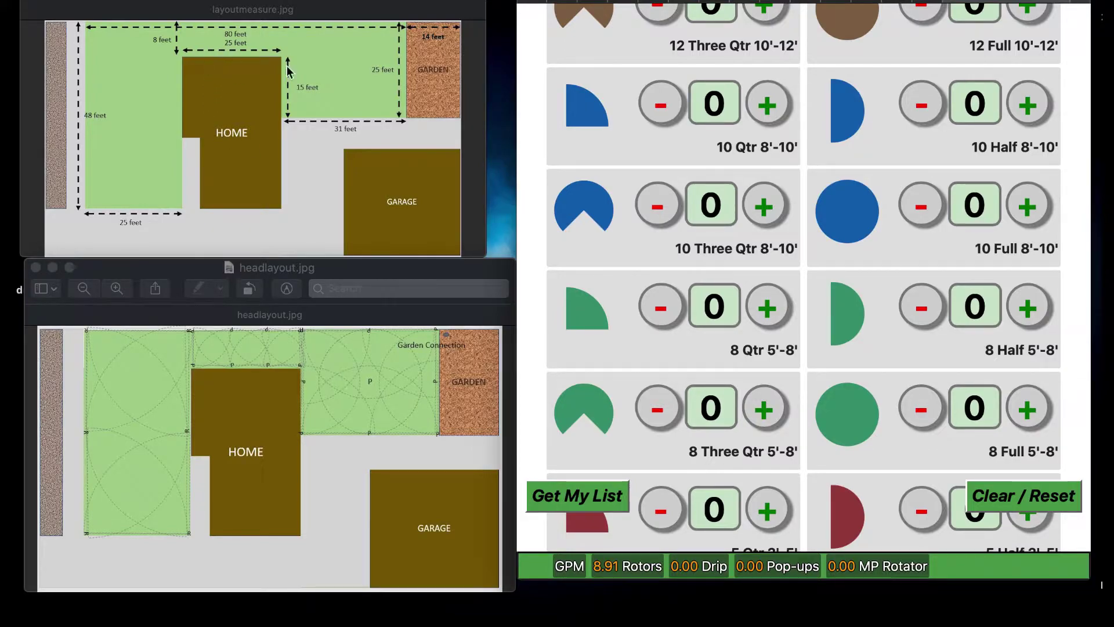
{"action": "scroll", "coordinate": [774, 376], "scroll_direction": "down", "scroll_amount": 1}
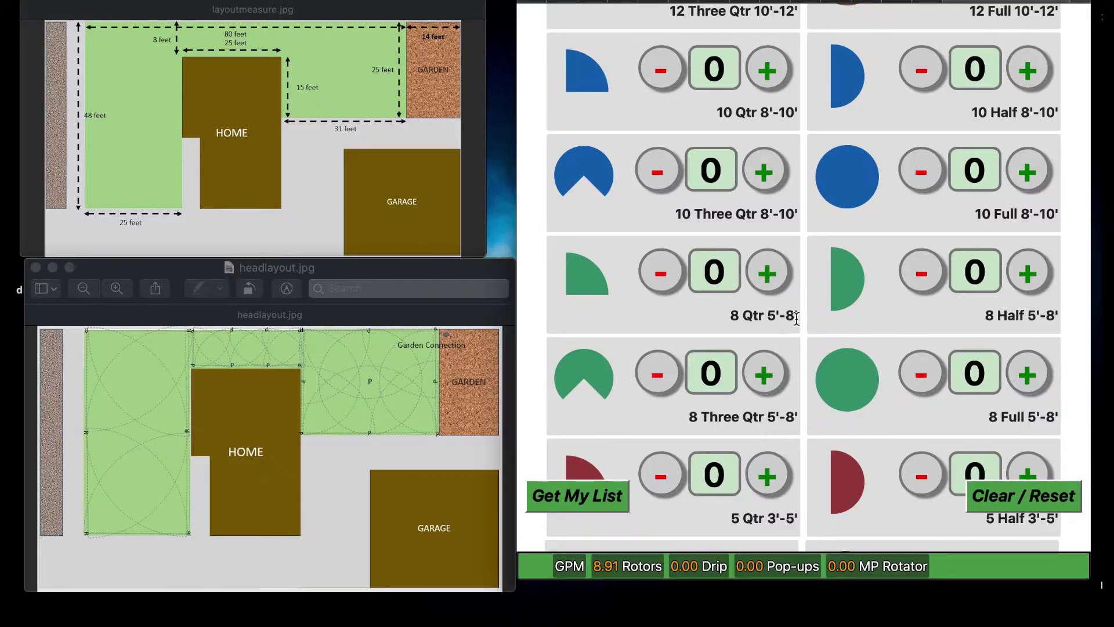
{"action": "left_click", "coordinate": [768, 272]}
{"action": "left_click", "coordinate": [768, 272]}
{"action": "left_click", "coordinate": [768, 274]}
{"action": "left_click", "coordinate": [769, 274]}
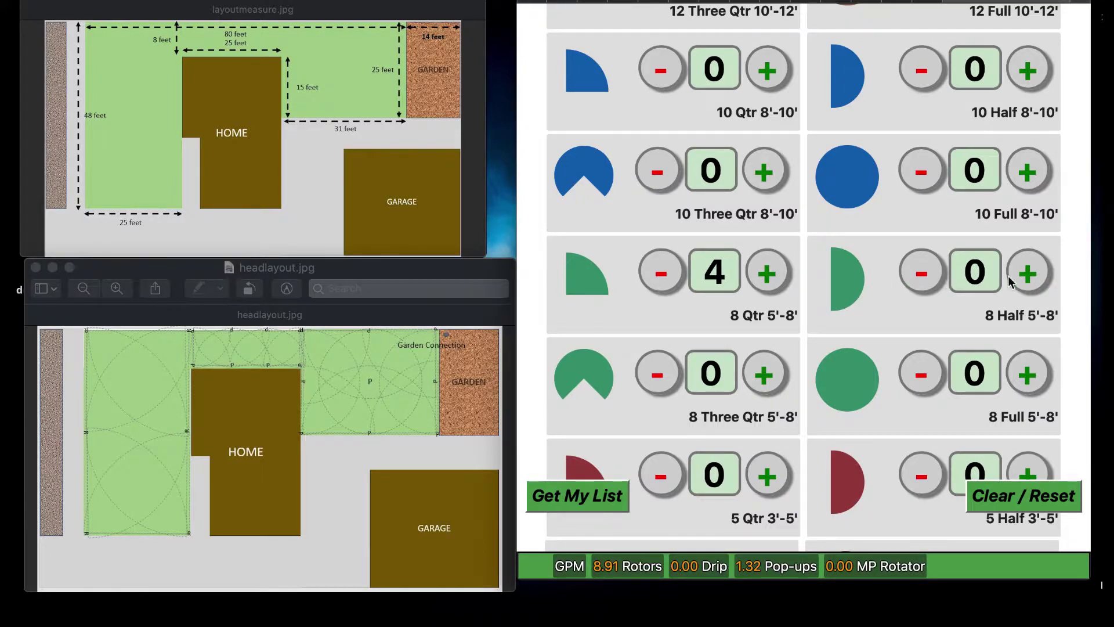
Set the 8 Half 5'-8' spray nozzle quantity to 4
{"action": "left_click", "coordinate": [1041, 278]}
{"action": "left_click", "coordinate": [1041, 278]}
{"action": "left_click", "coordinate": [1041, 277]}
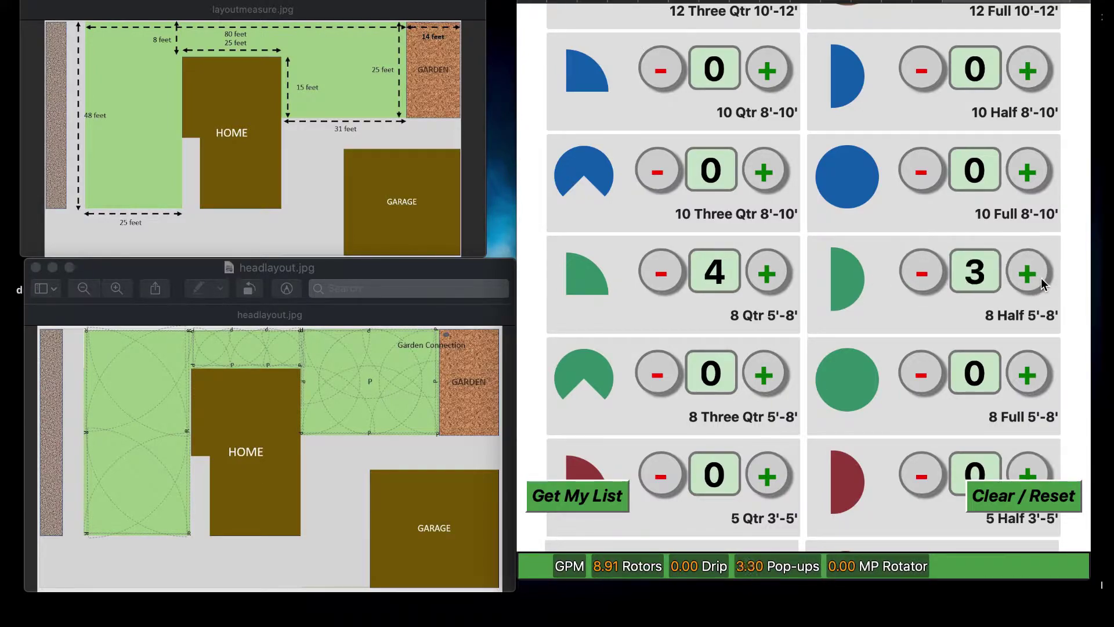
{"action": "left_click", "coordinate": [1042, 277]}
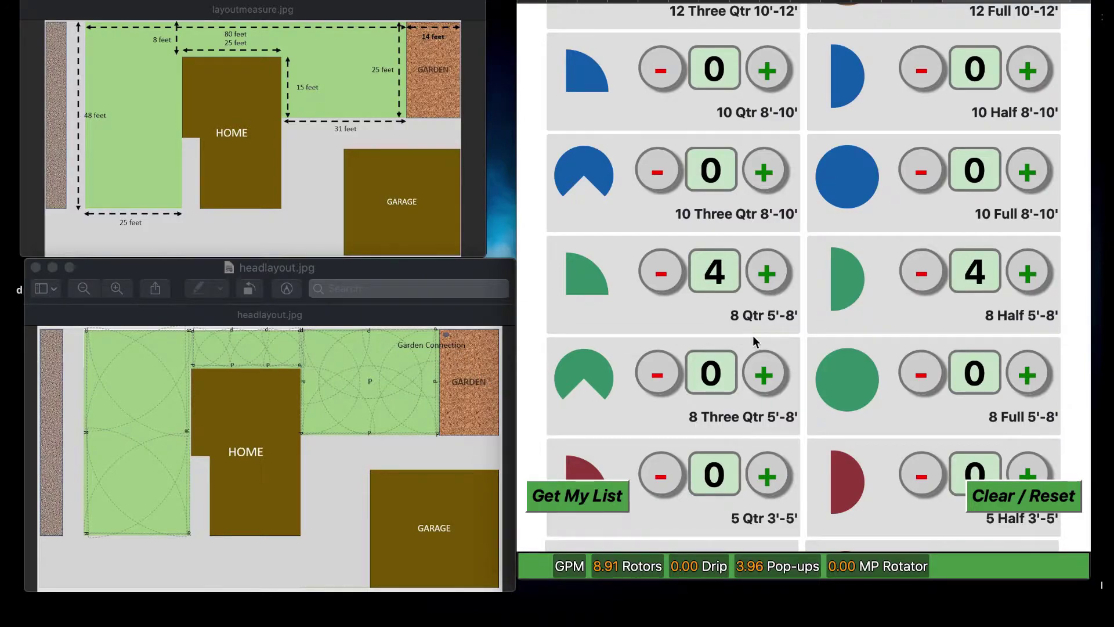
Answer Yes to having zones with drip and go to the Drip Emitters inputs
{"action": "scroll", "coordinate": [753, 337], "scroll_direction": "down", "scroll_amount": 10}
{"action": "scroll", "coordinate": [752, 335], "scroll_direction": "down", "scroll_amount": 2}
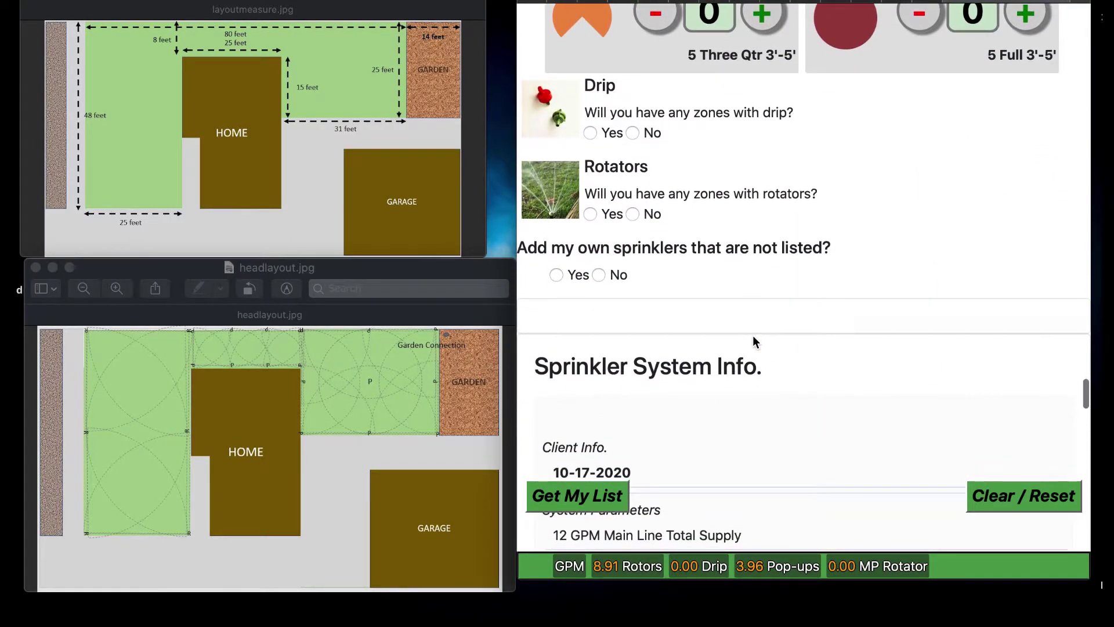
{"action": "left_click", "coordinate": [589, 133]}
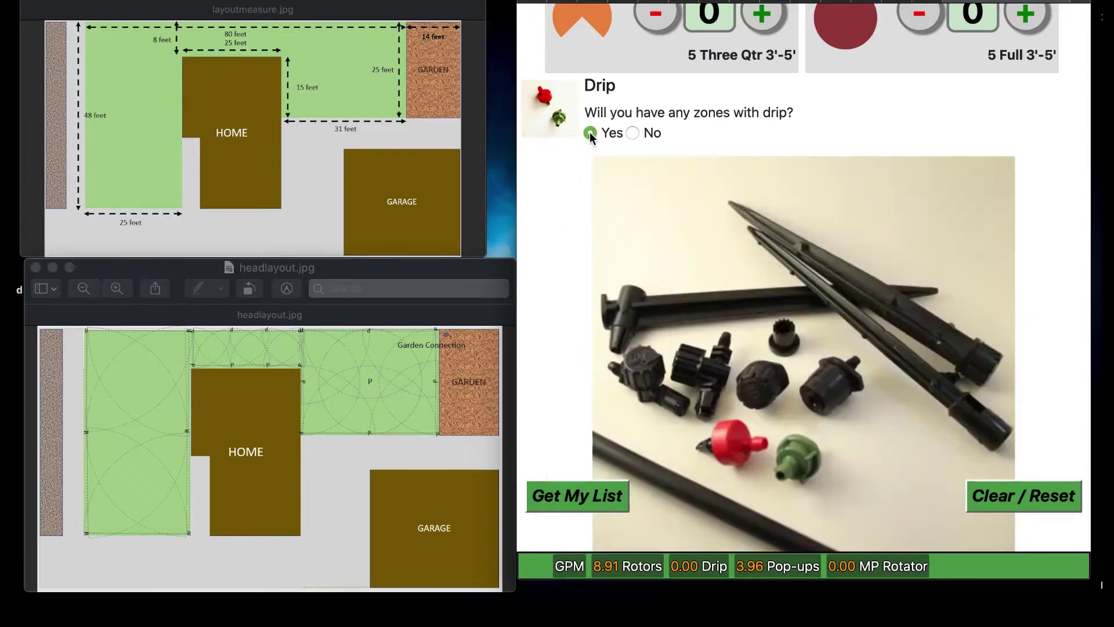
{"action": "scroll", "coordinate": [726, 308], "scroll_direction": "down", "scroll_amount": 5}
{"action": "scroll", "coordinate": [728, 312], "scroll_direction": "down", "scroll_amount": 4}
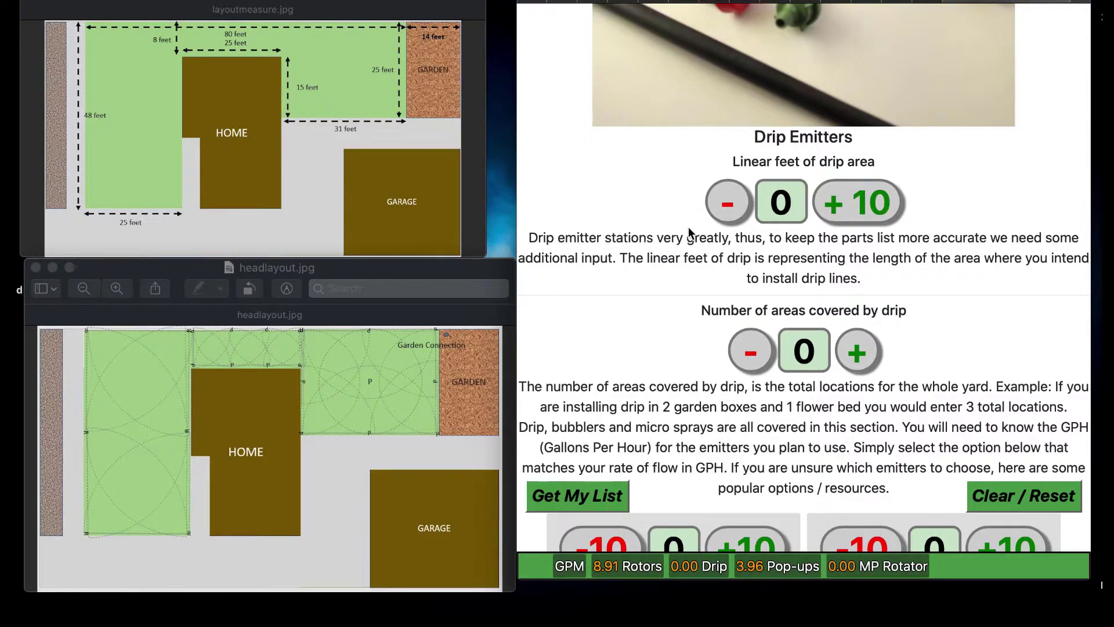
Examine the drip inputs for linear feet, number of areas covered and emitter quantities by GPH rate
{"action": "scroll", "coordinate": [857, 328], "scroll_direction": "down", "scroll_amount": 3}
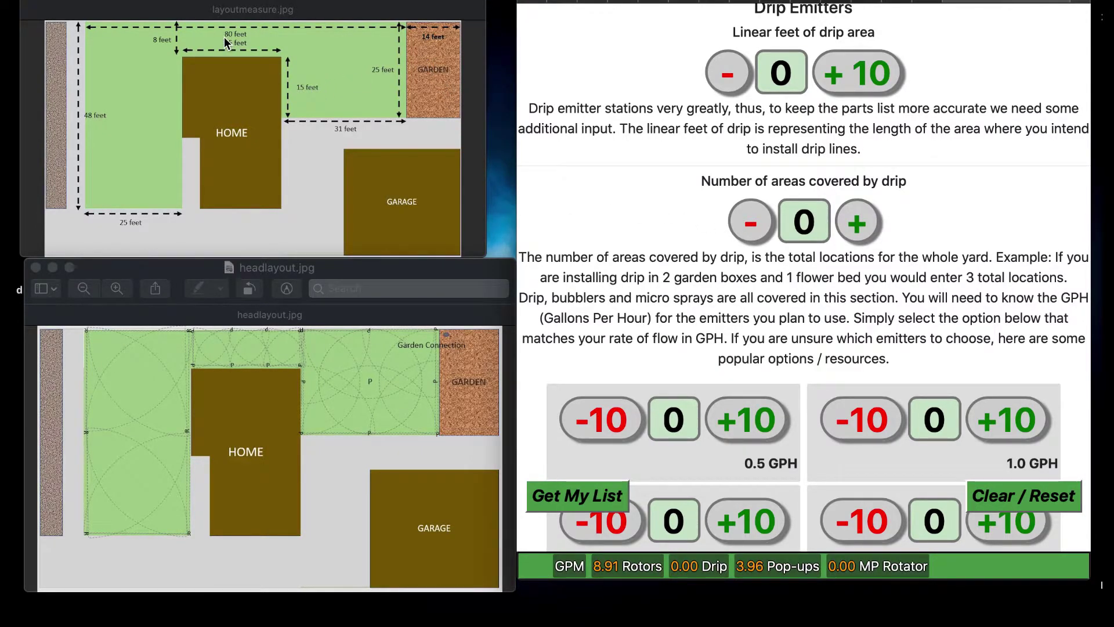
{"action": "scroll", "coordinate": [693, 311], "scroll_direction": "down", "scroll_amount": 5}
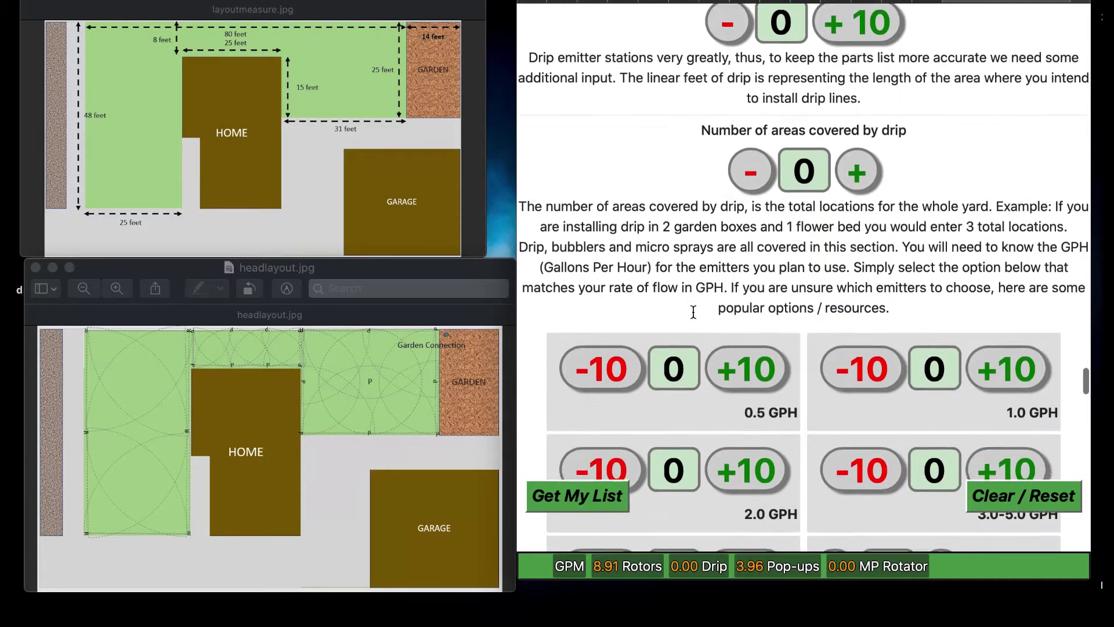
{"action": "scroll", "coordinate": [694, 311], "scroll_direction": "down", "scroll_amount": 3}
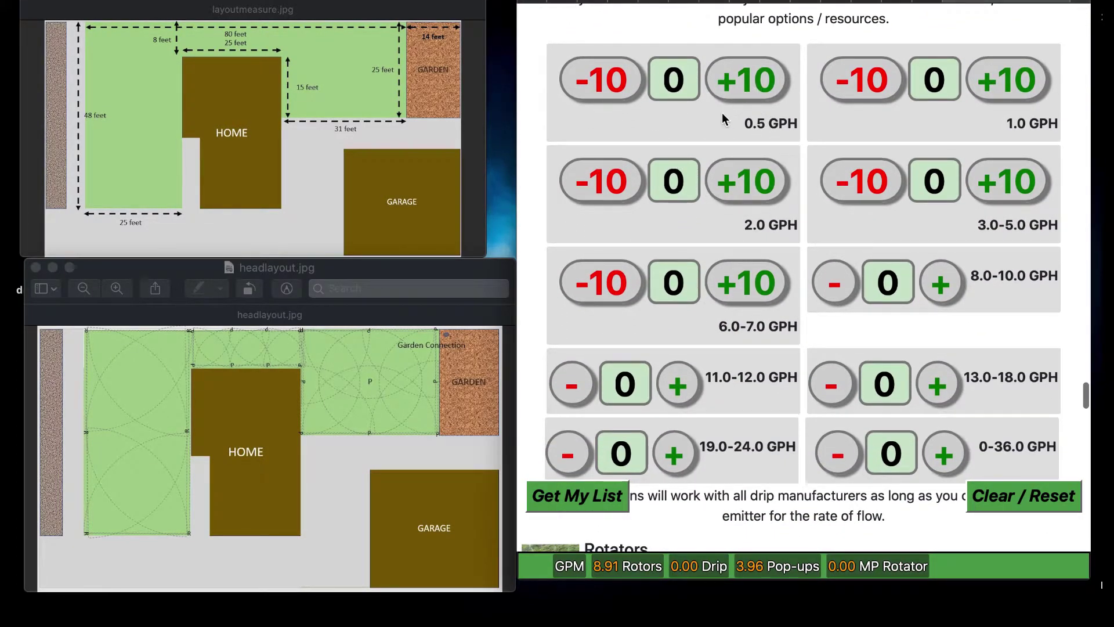
{"action": "scroll", "coordinate": [794, 153], "scroll_direction": "up", "scroll_amount": 1}
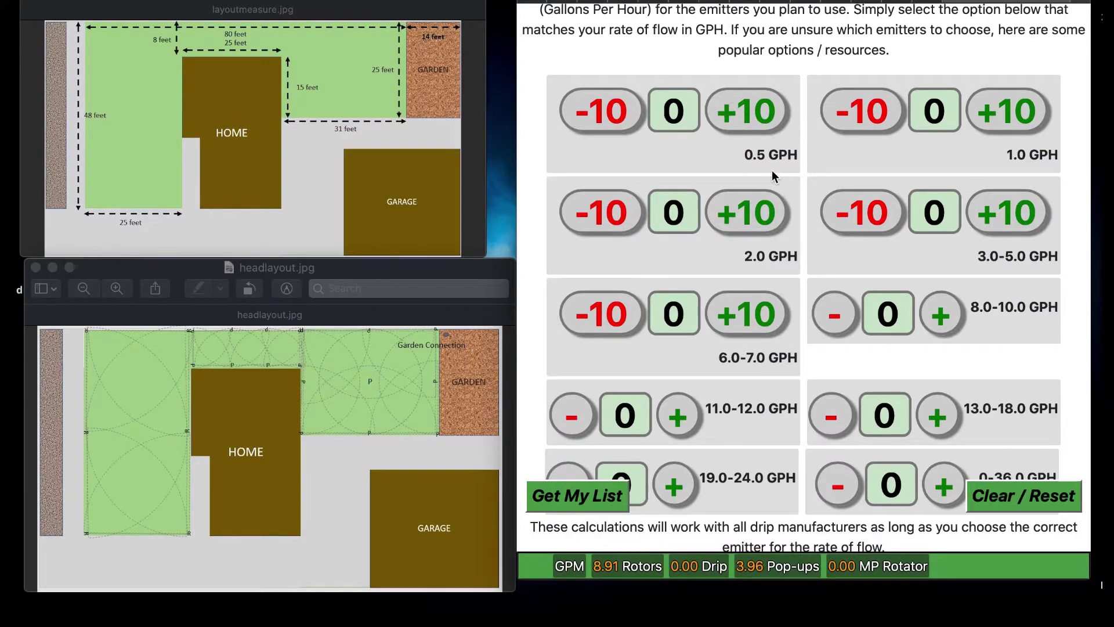
{"action": "scroll", "coordinate": [772, 171], "scroll_direction": "down", "scroll_amount": 5}
{"action": "scroll", "coordinate": [773, 172], "scroll_direction": "up", "scroll_amount": 4}
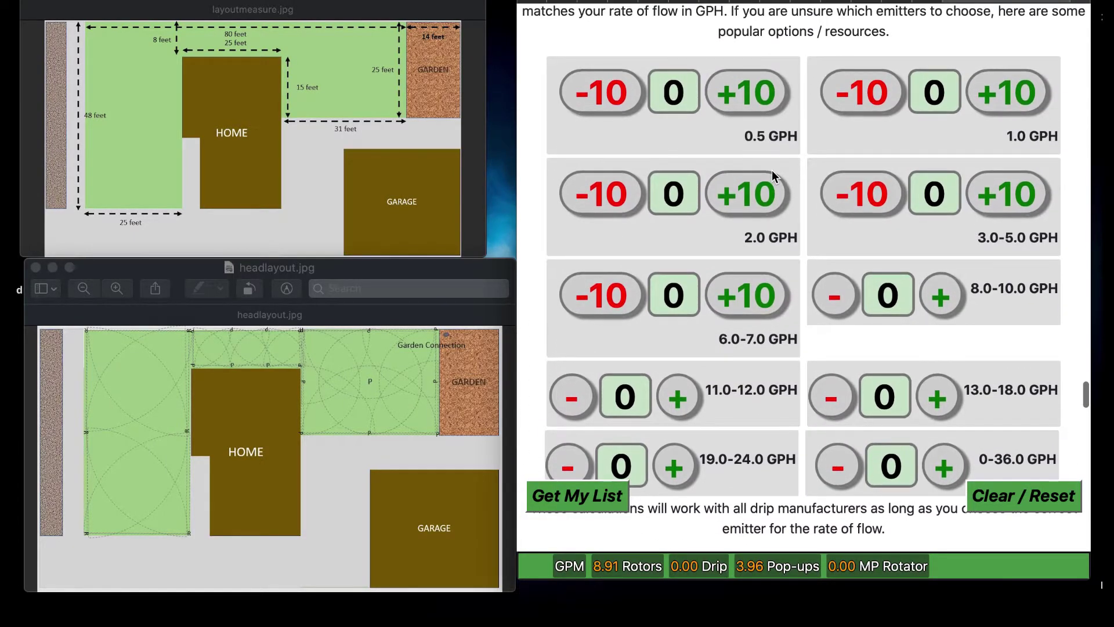
{"action": "scroll", "coordinate": [771, 169], "scroll_direction": "down", "scroll_amount": 5}
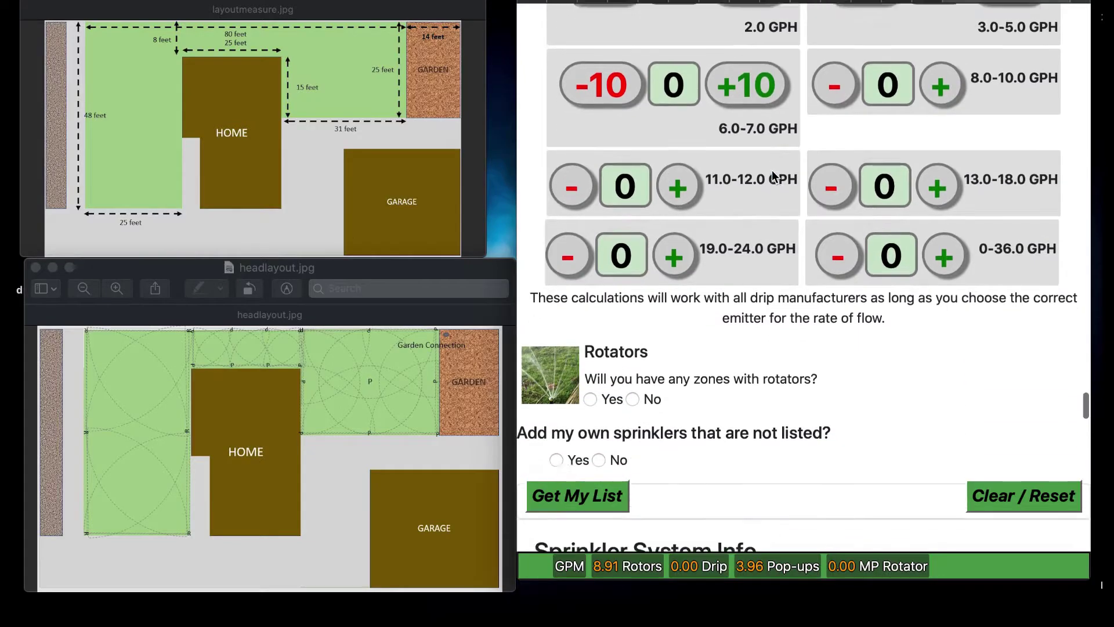
{"action": "scroll", "coordinate": [773, 170], "scroll_direction": "down", "scroll_amount": 3}
Change the answer to having zones with drip to No
{"action": "scroll", "coordinate": [772, 170], "scroll_direction": "up", "scroll_amount": 10}
{"action": "scroll", "coordinate": [773, 174], "scroll_direction": "up", "scroll_amount": 10}
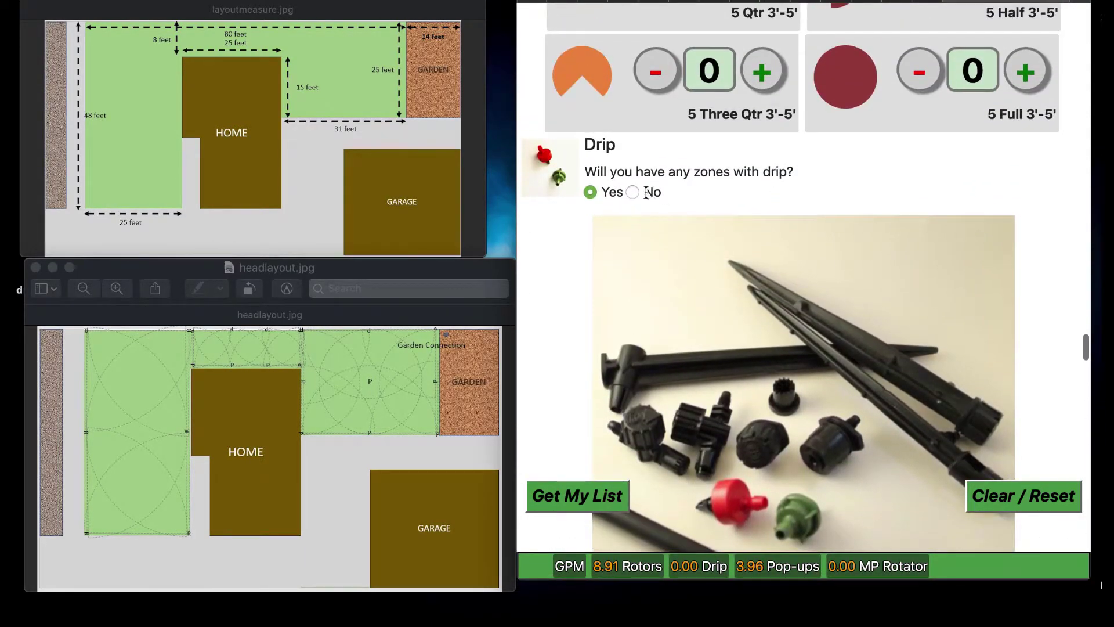
{"action": "left_click", "coordinate": [632, 192]}
Answer Yes to having zones with rotators and go to the MP Rotator nozzle quantities
{"action": "scroll", "coordinate": [667, 258], "scroll_direction": "down", "scroll_amount": 2}
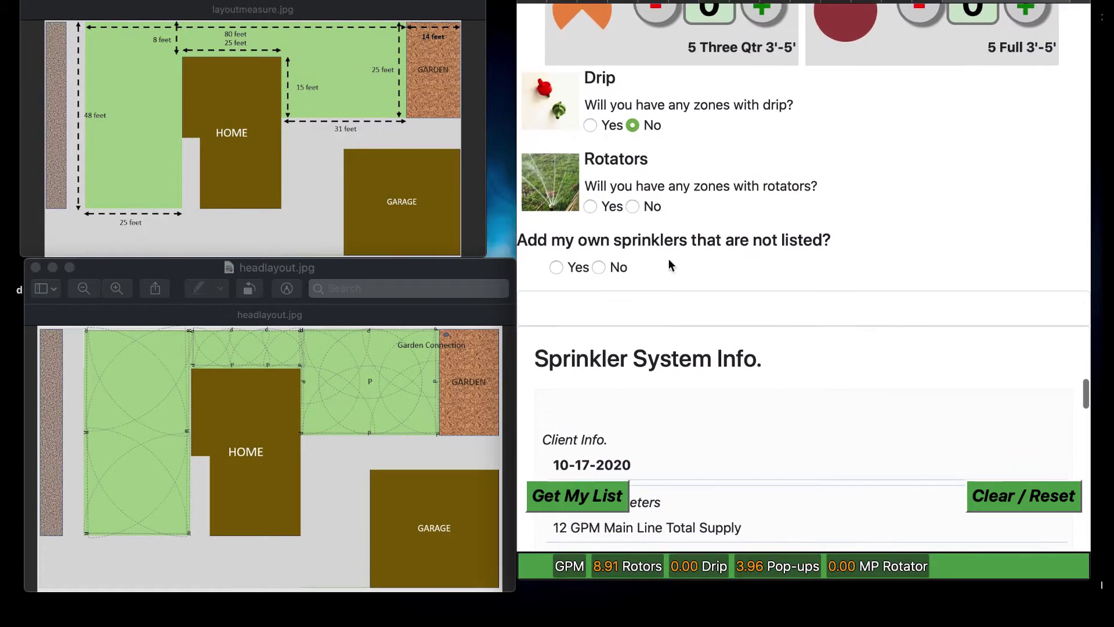
{"action": "left_click", "coordinate": [591, 206]}
{"action": "scroll", "coordinate": [720, 331], "scroll_direction": "down", "scroll_amount": 5}
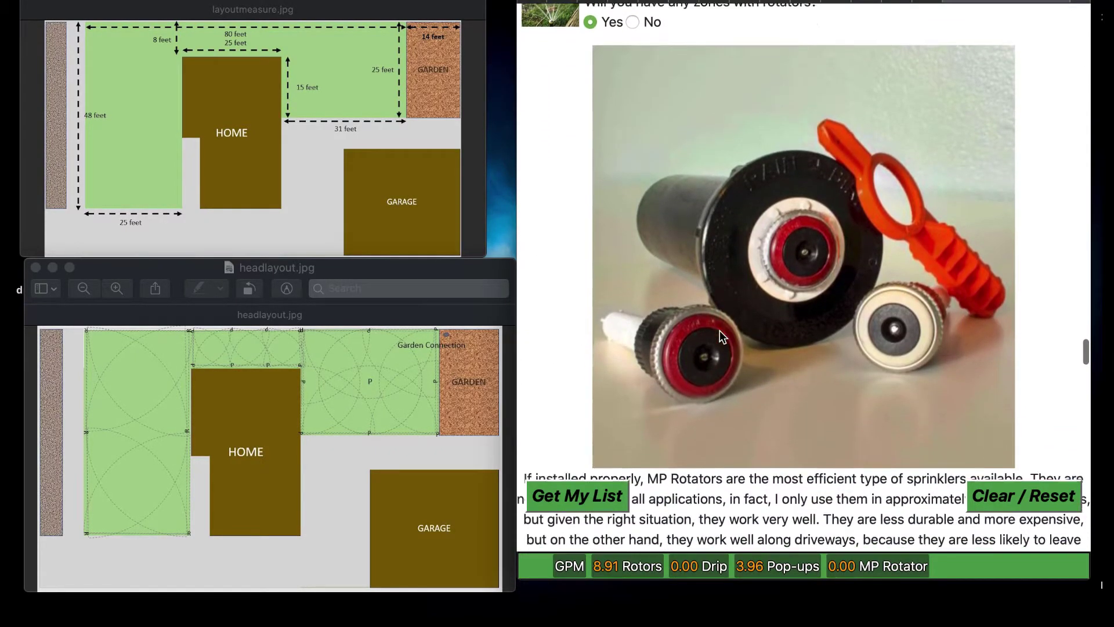
{"action": "scroll", "coordinate": [720, 336], "scroll_direction": "down", "scroll_amount": 8}
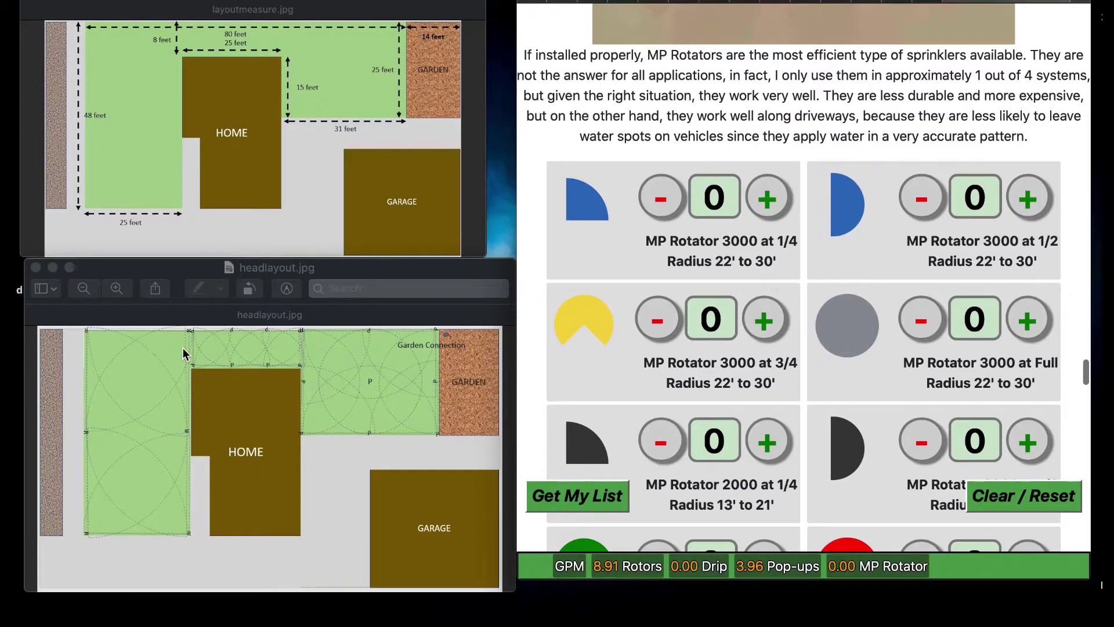
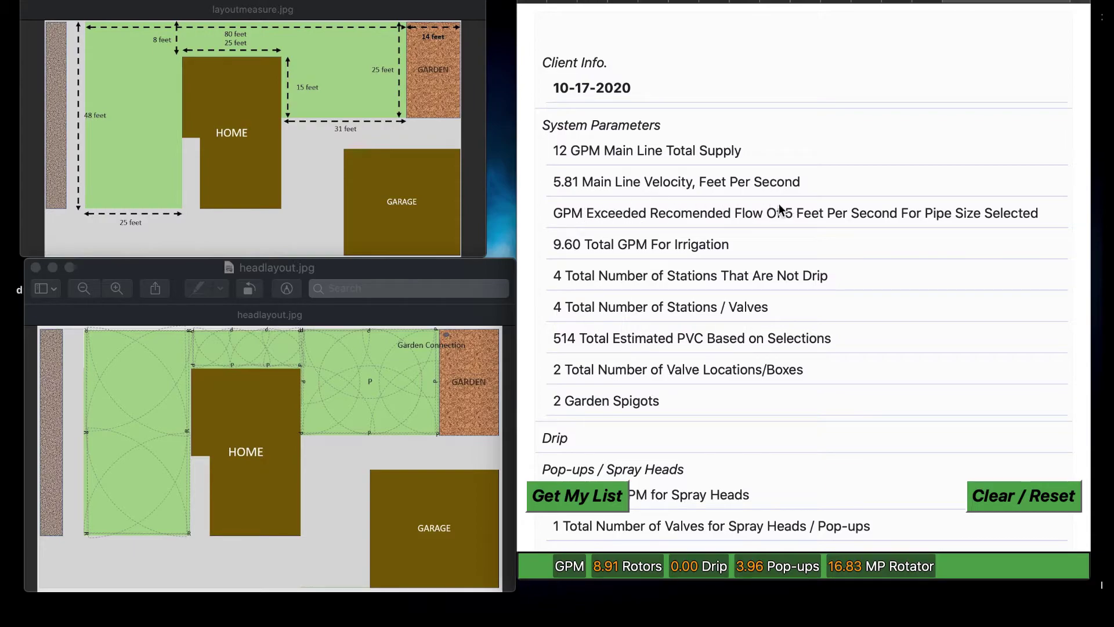
Review the Sprinkler System Info summary from the system parameters through the spray head, MP Rotator and rotor totals
{"action": "scroll", "coordinate": [795, 268], "scroll_direction": "down", "scroll_amount": 1}
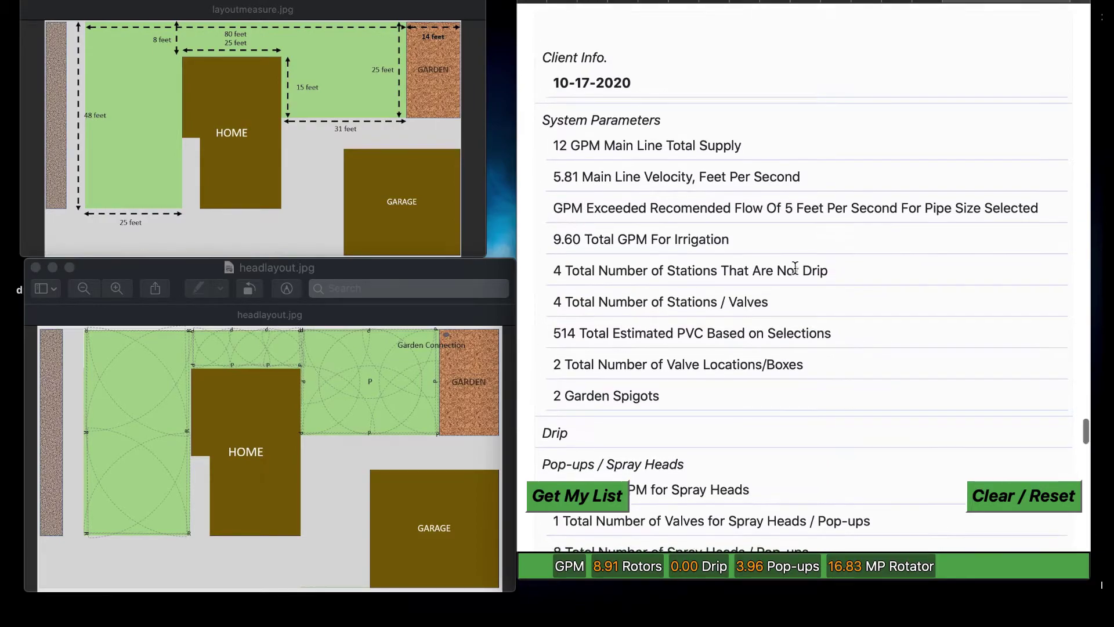
{"action": "scroll", "coordinate": [795, 267], "scroll_direction": "down", "scroll_amount": 1}
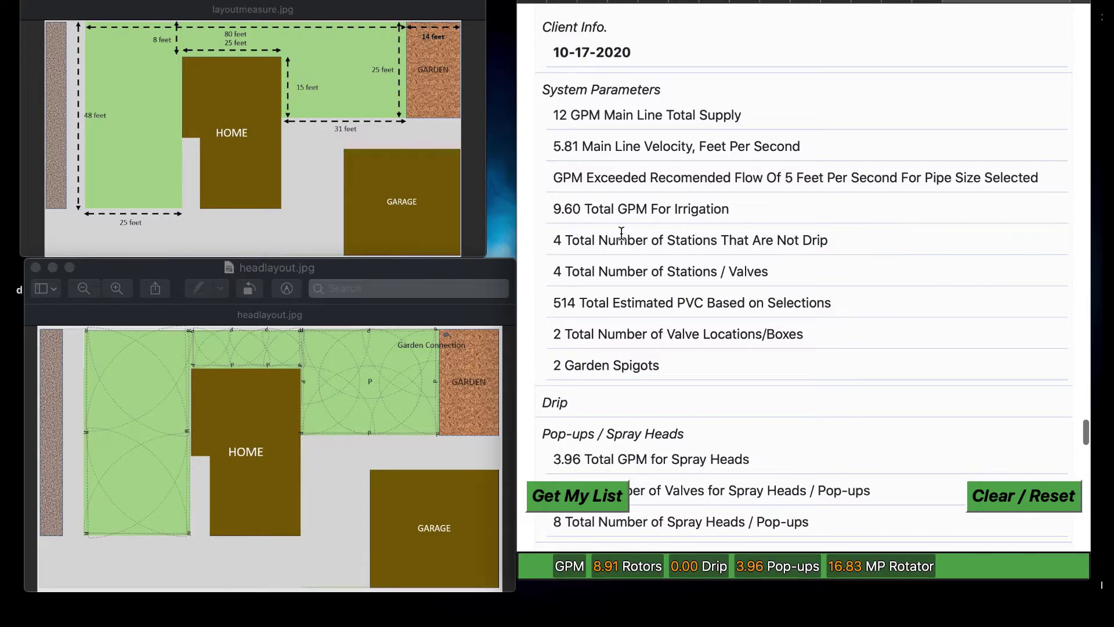
{"action": "scroll", "coordinate": [620, 233], "scroll_direction": "down", "scroll_amount": 1}
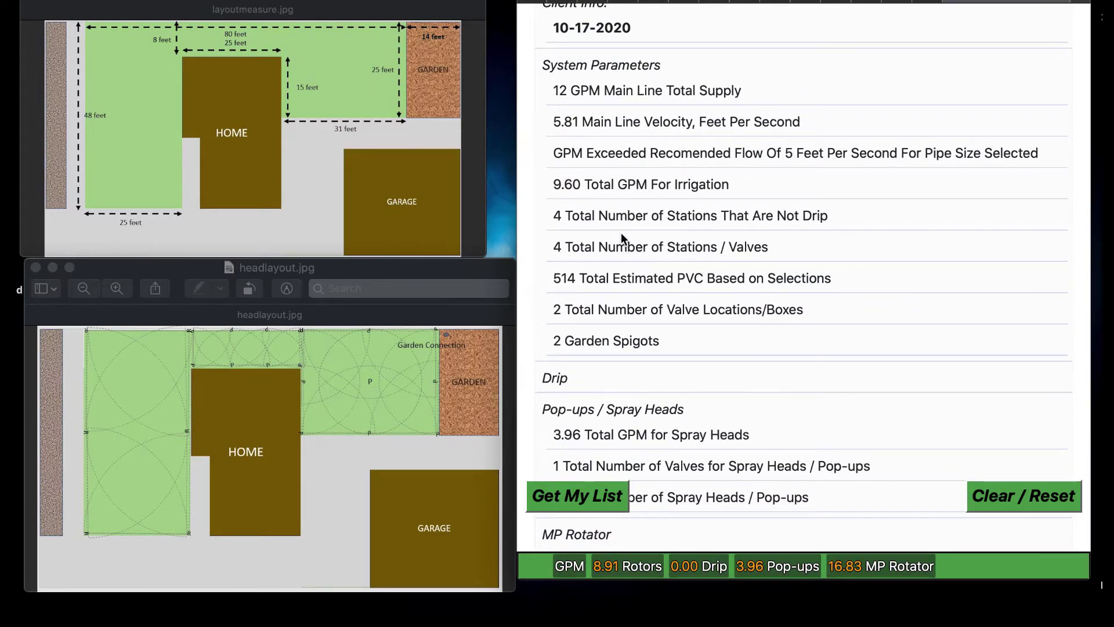
{"action": "scroll", "coordinate": [621, 232], "scroll_direction": "down", "scroll_amount": 2}
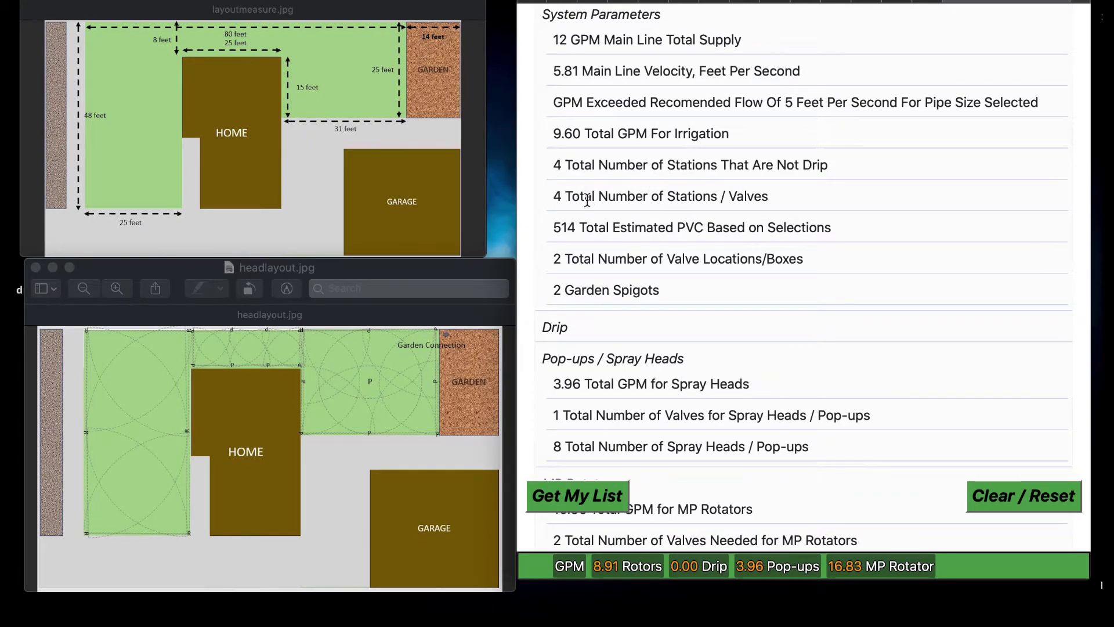
{"action": "scroll", "coordinate": [690, 255], "scroll_direction": "down", "scroll_amount": 2}
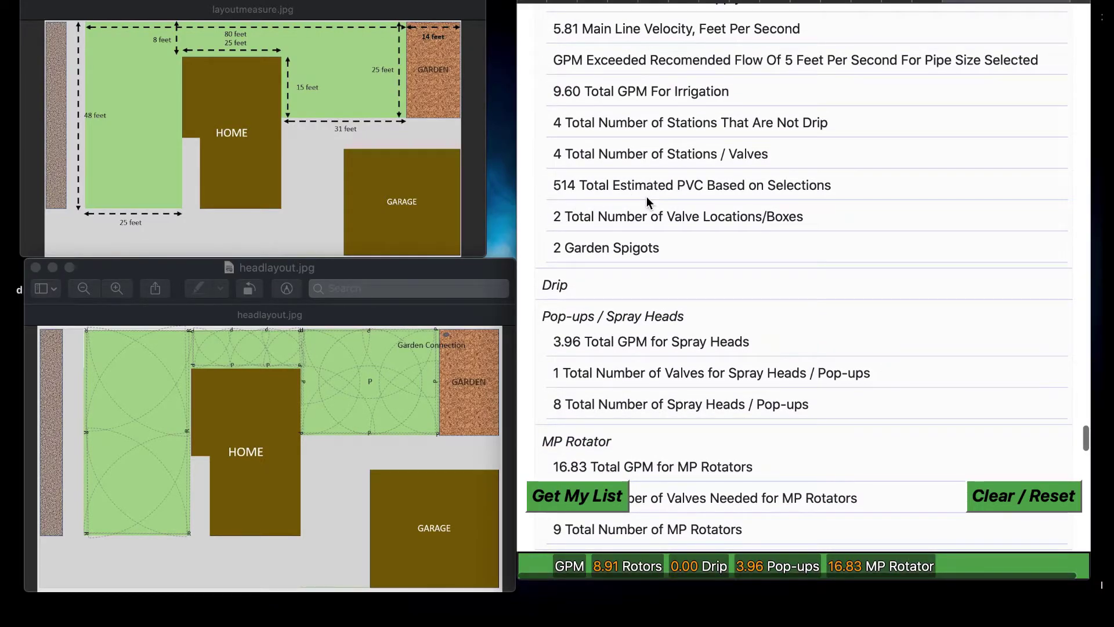
{"action": "scroll", "coordinate": [647, 196], "scroll_direction": "down", "scroll_amount": 1}
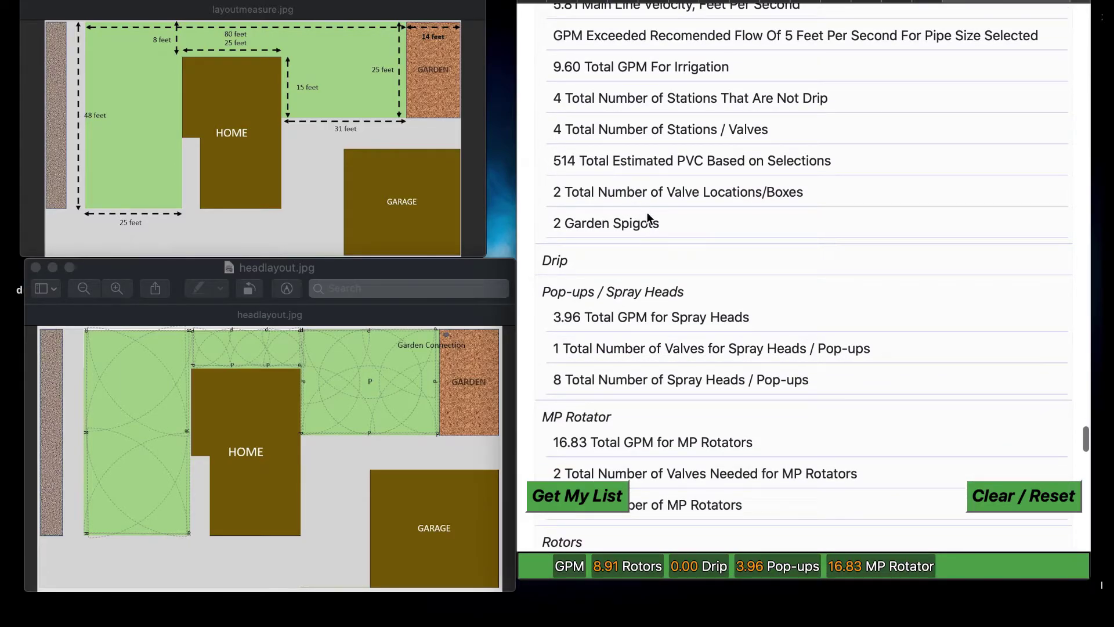
{"action": "scroll", "coordinate": [718, 281], "scroll_direction": "down", "scroll_amount": 1}
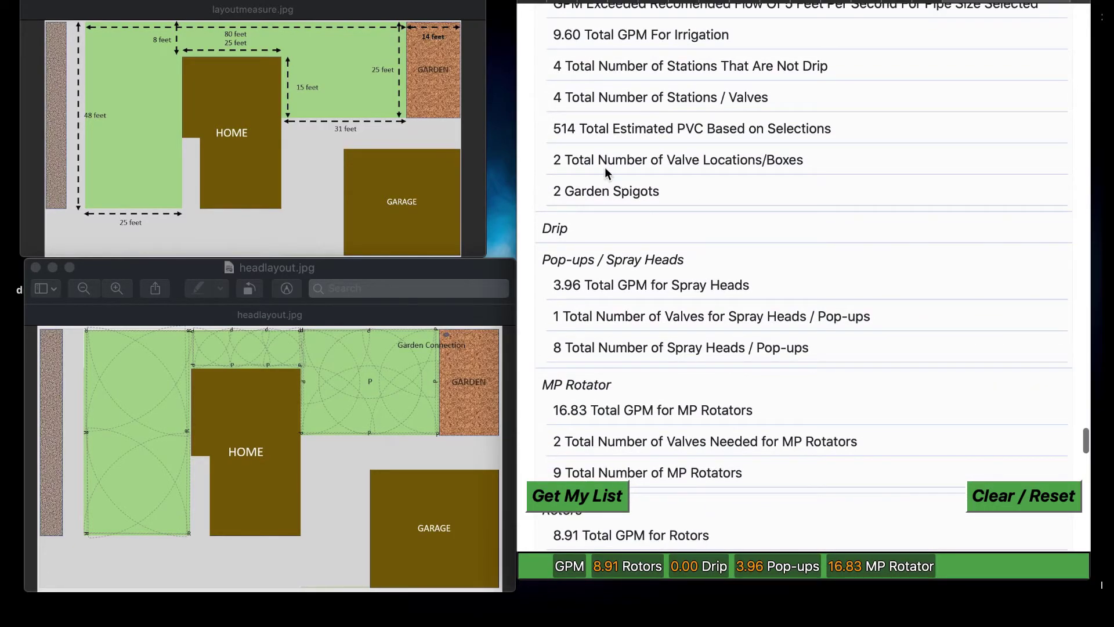
{"action": "scroll", "coordinate": [708, 267], "scroll_direction": "down", "scroll_amount": 3}
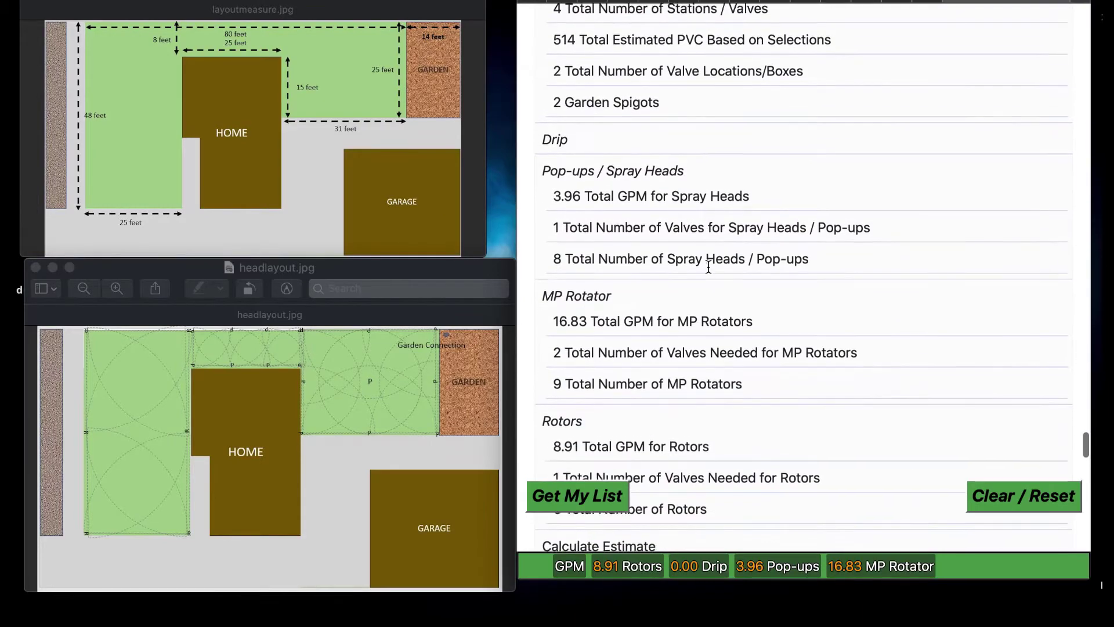
Examine the spray head, MP Rotator and rotor totals and skim the Personal Parts List down to the valve and manifold parts
{"action": "scroll", "coordinate": [708, 267], "scroll_direction": "down", "scroll_amount": 1}
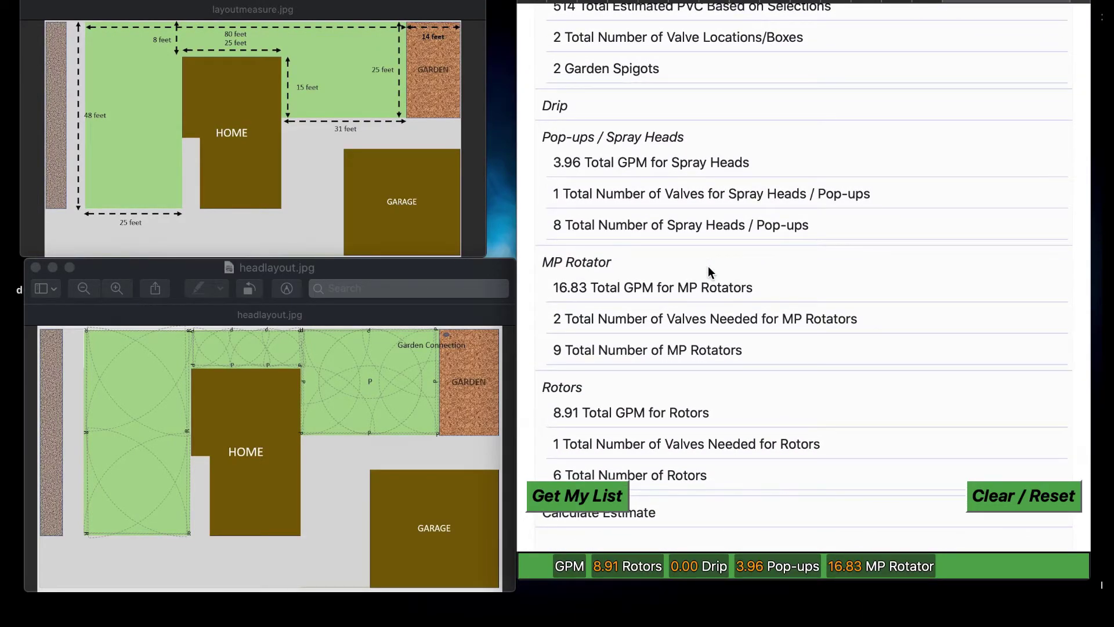
{"action": "scroll", "coordinate": [709, 267], "scroll_direction": "down", "scroll_amount": 1}
{"action": "scroll", "coordinate": [708, 266], "scroll_direction": "down", "scroll_amount": 1}
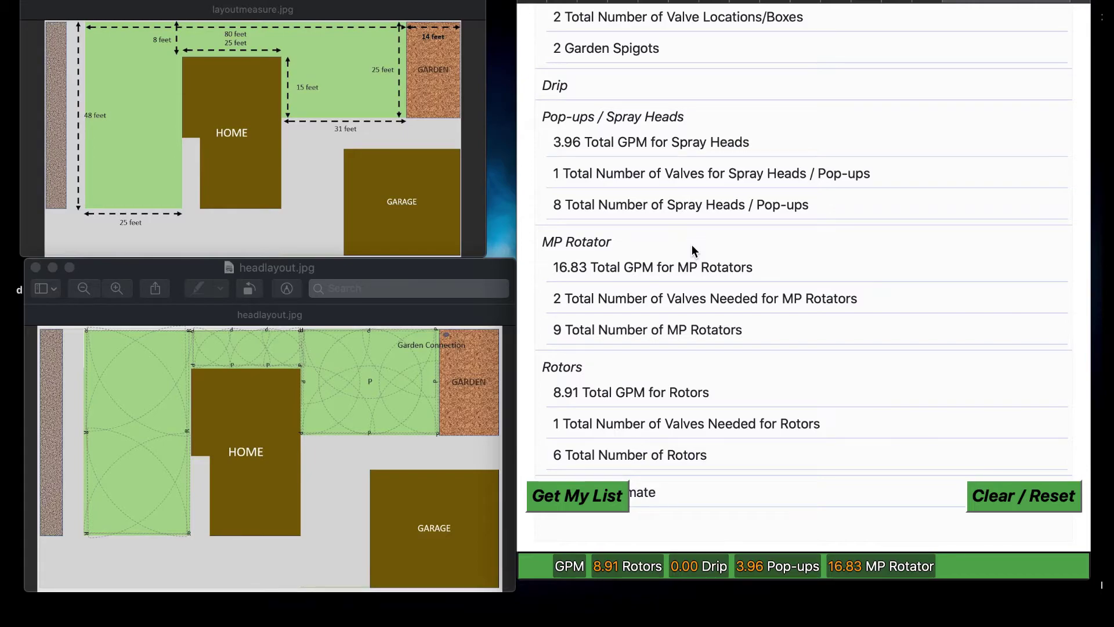
{"action": "scroll", "coordinate": [692, 245], "scroll_direction": "down", "scroll_amount": 3}
{"action": "scroll", "coordinate": [648, 203], "scroll_direction": "down", "scroll_amount": 4}
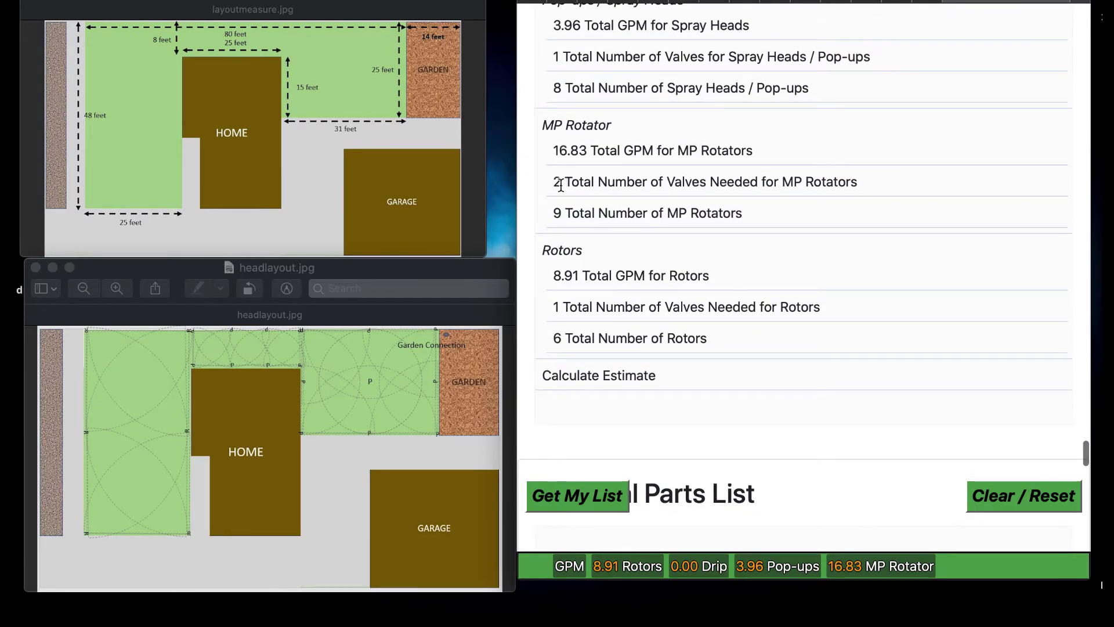
{"action": "scroll", "coordinate": [586, 209], "scroll_direction": "down", "scroll_amount": 3}
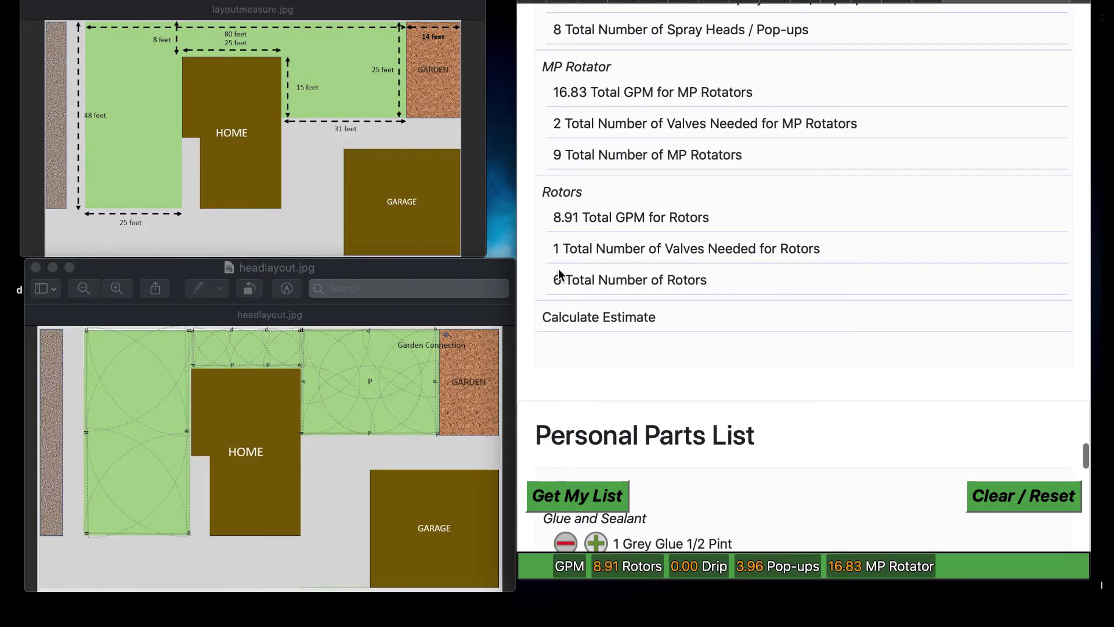
{"action": "scroll", "coordinate": [598, 315], "scroll_direction": "down", "scroll_amount": 5}
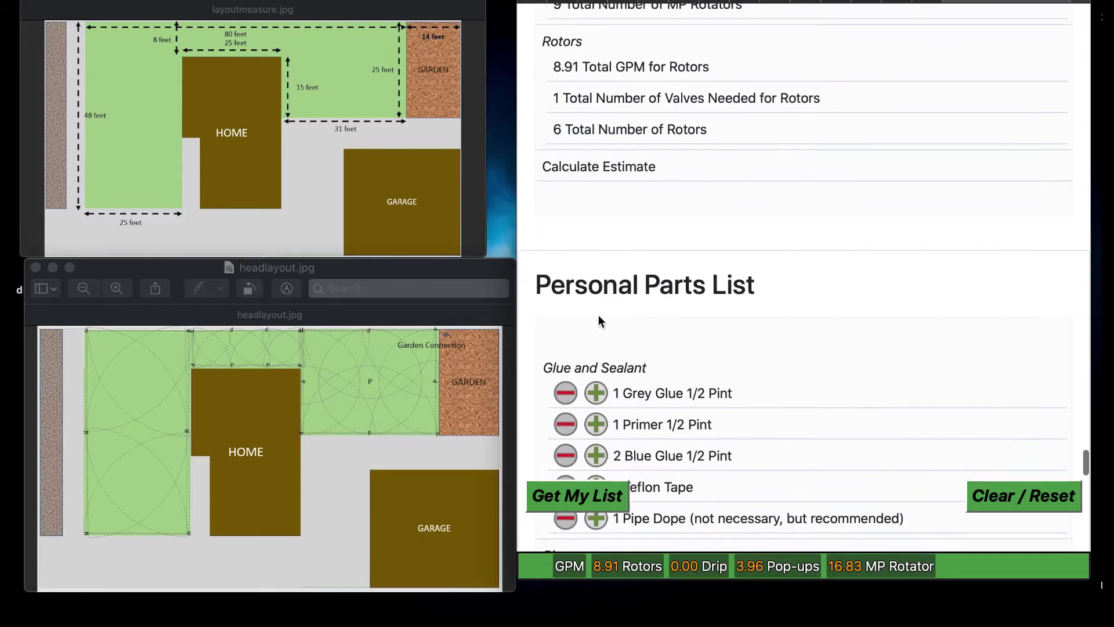
{"action": "scroll", "coordinate": [598, 314], "scroll_direction": "down", "scroll_amount": 2}
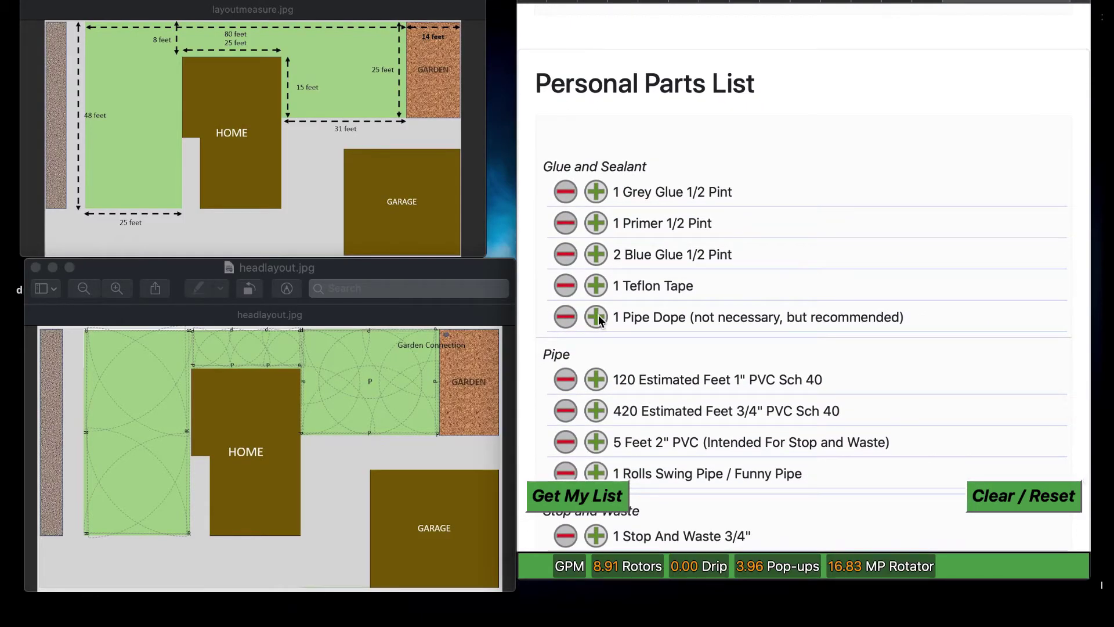
{"action": "scroll", "coordinate": [723, 236], "scroll_direction": "down", "scroll_amount": 3}
{"action": "scroll", "coordinate": [723, 236], "scroll_direction": "down", "scroll_amount": 9}
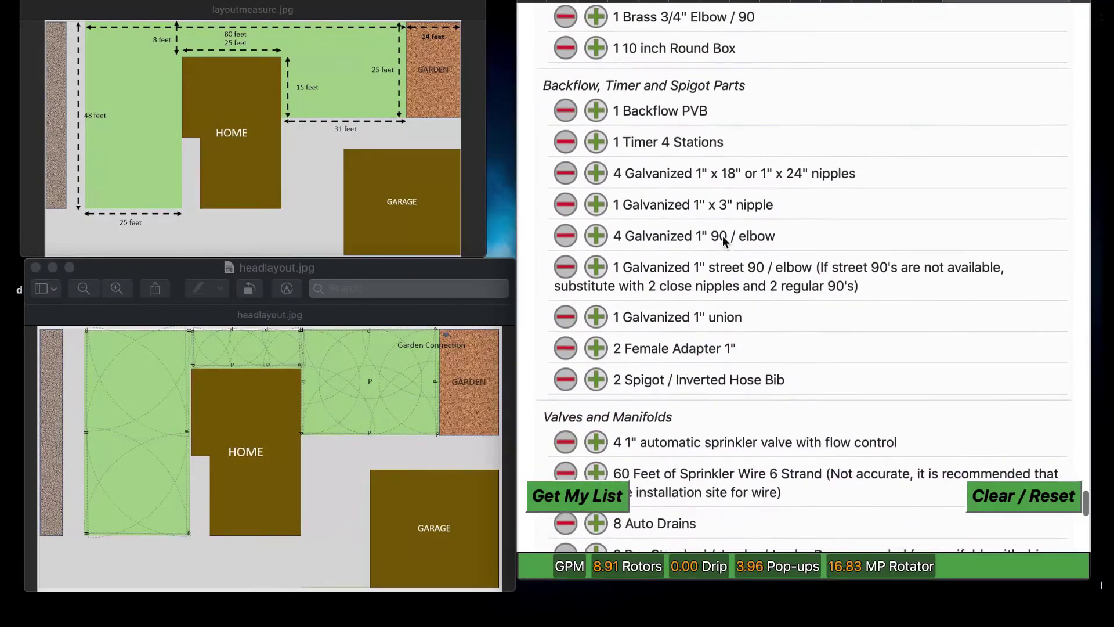
In Glue and Sealant, set Grey Glue 1/2 Pint to 0, Blue Glue 1/2 Pint to 3 and Pipe Dope to 0
{"action": "scroll", "coordinate": [722, 235], "scroll_direction": "up", "scroll_amount": 12}
{"action": "scroll", "coordinate": [723, 236], "scroll_direction": "up", "scroll_amount": 1}
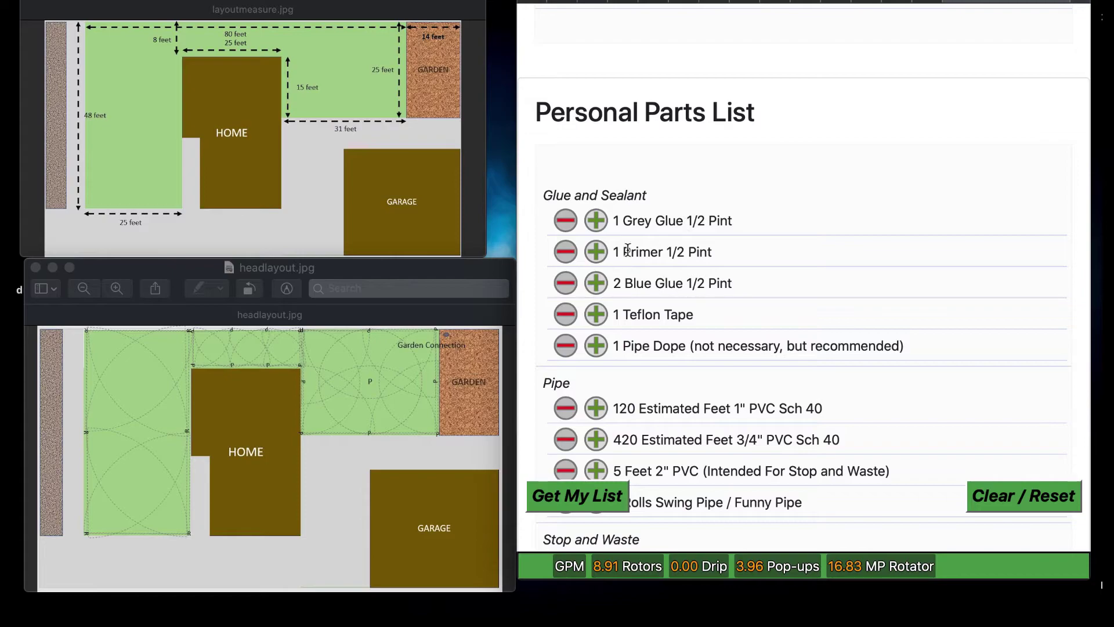
{"action": "left_click", "coordinate": [571, 220]}
{"action": "left_click", "coordinate": [592, 284]}
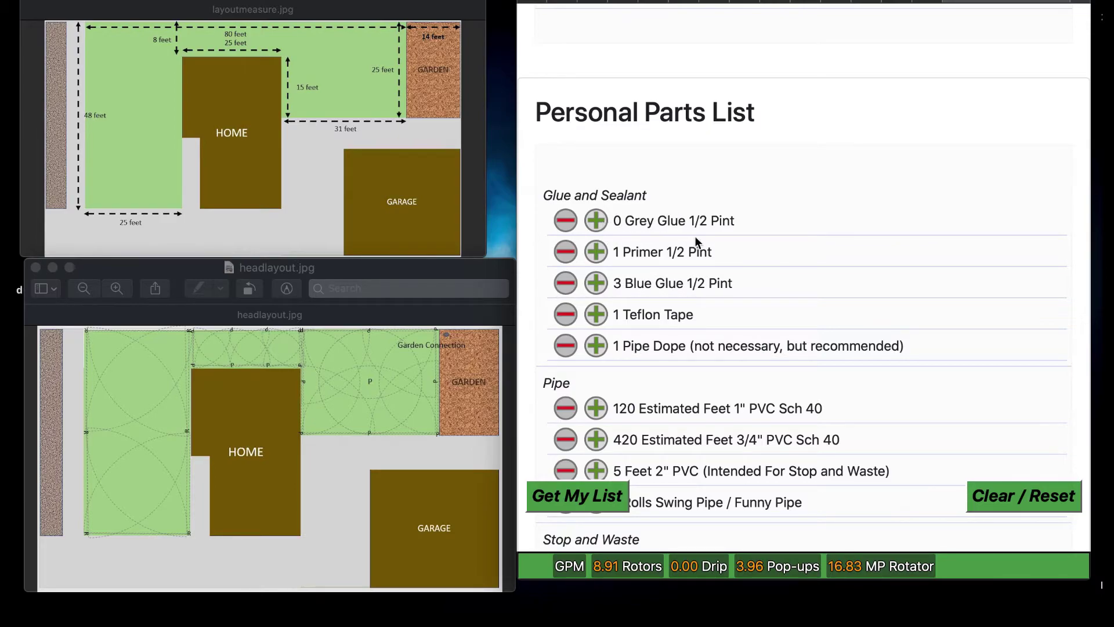
{"action": "scroll", "coordinate": [758, 310], "scroll_direction": "down", "scroll_amount": 2}
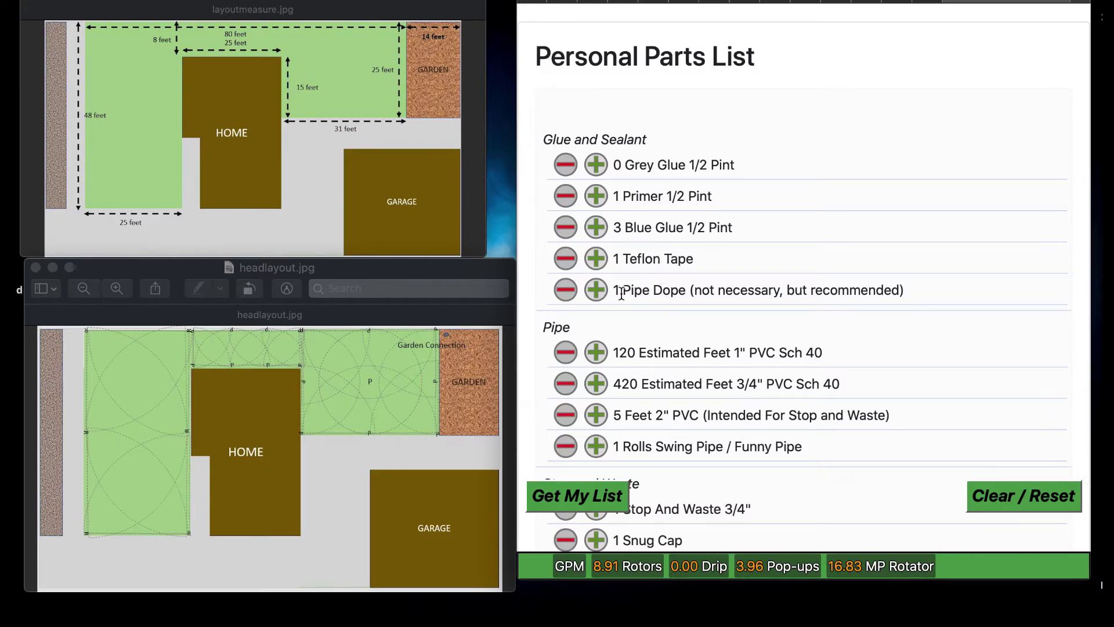
{"action": "left_click", "coordinate": [567, 290]}
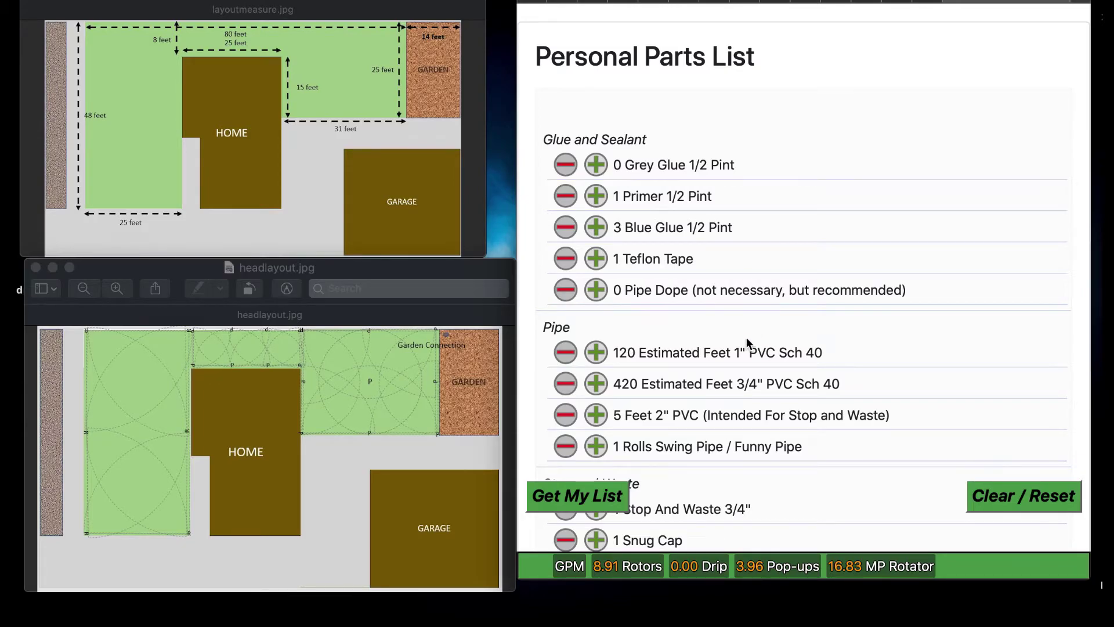
Review the rest of the Personal Parts List, from stop and waste parts through sprinkler heads, lateral line parts and nozzles
{"action": "scroll", "coordinate": [746, 337], "scroll_direction": "down", "scroll_amount": 5}
{"action": "scroll", "coordinate": [746, 336], "scroll_direction": "down", "scroll_amount": 12}
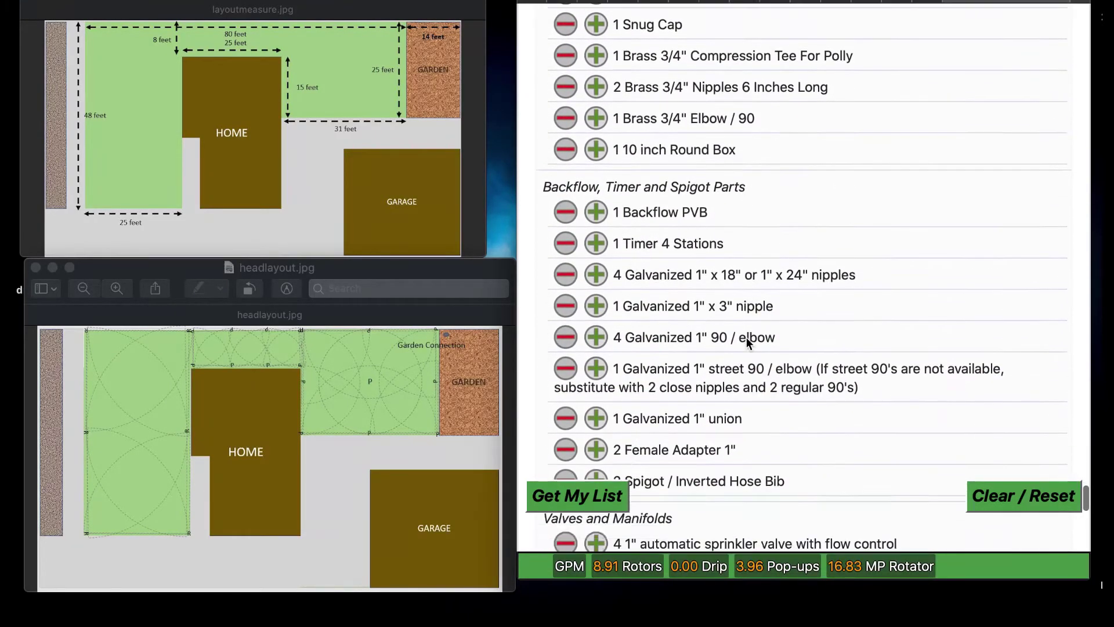
{"action": "scroll", "coordinate": [746, 337], "scroll_direction": "down", "scroll_amount": 13}
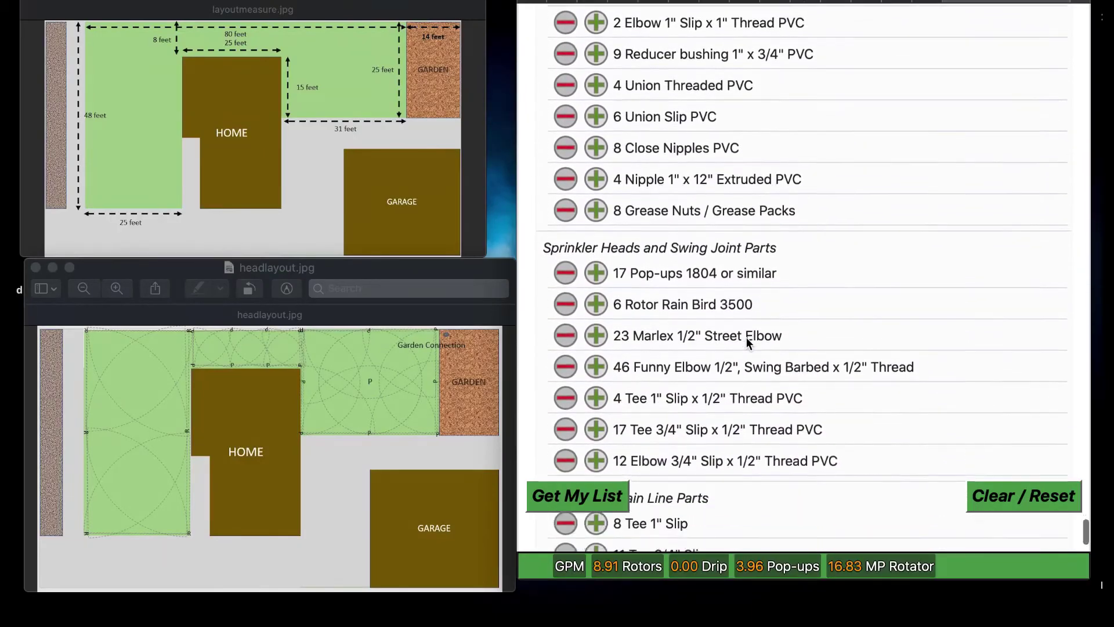
{"action": "scroll", "coordinate": [747, 338], "scroll_direction": "up", "scroll_amount": 5}
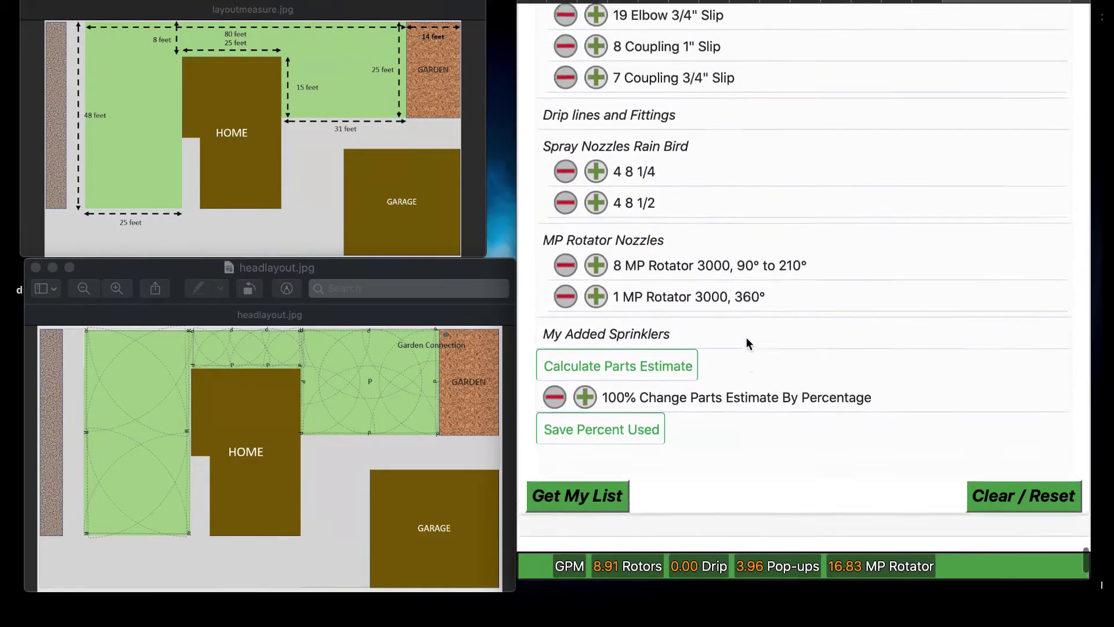
{"action": "scroll", "coordinate": [746, 343], "scroll_direction": "up", "scroll_amount": 1}
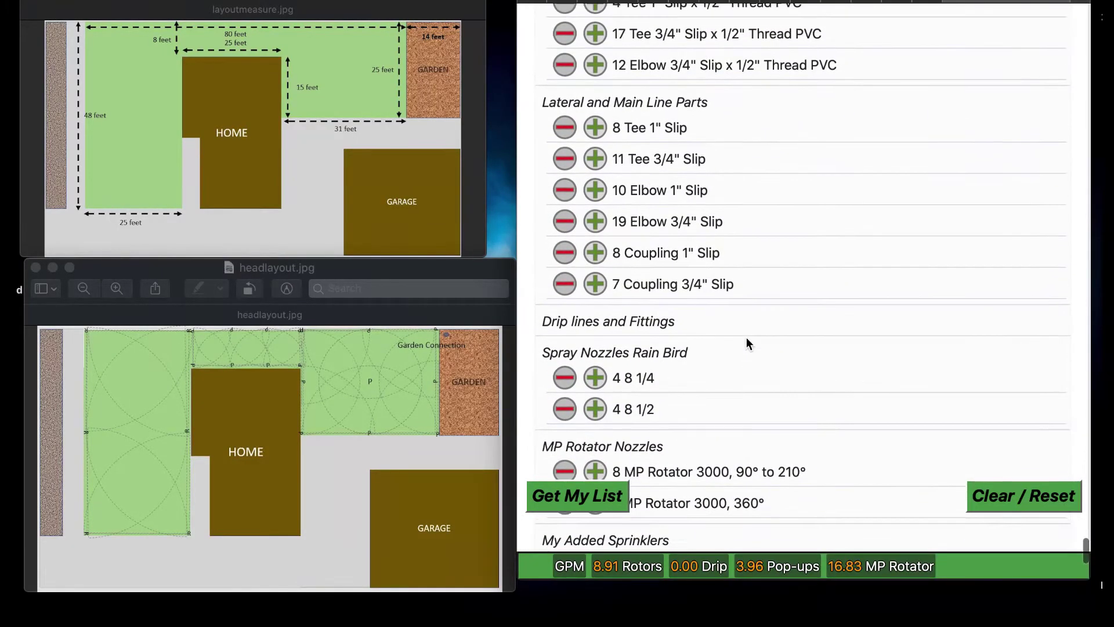
{"action": "scroll", "coordinate": [746, 343], "scroll_direction": "up", "scroll_amount": 8}
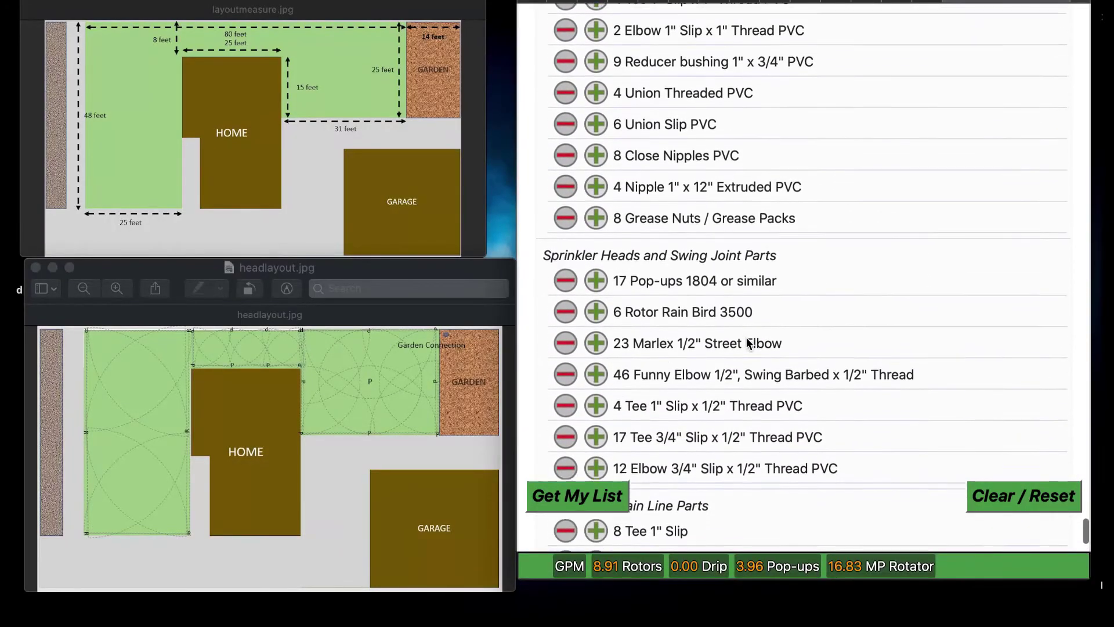
{"action": "scroll", "coordinate": [655, 314], "scroll_direction": "down", "scroll_amount": 6}
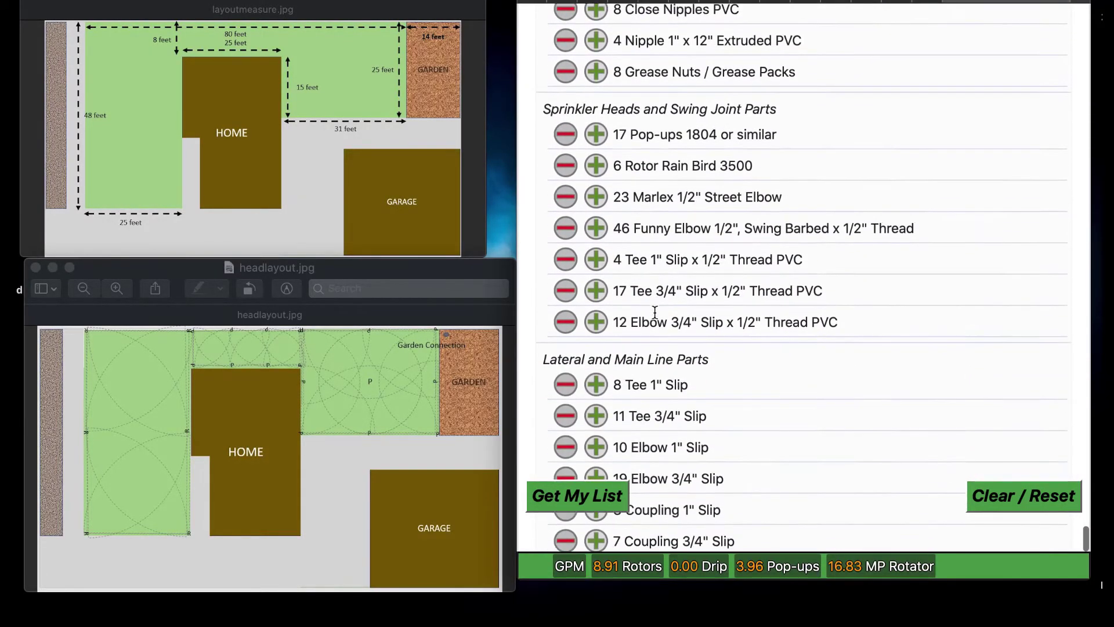
{"action": "scroll", "coordinate": [654, 314], "scroll_direction": "down", "scroll_amount": 5}
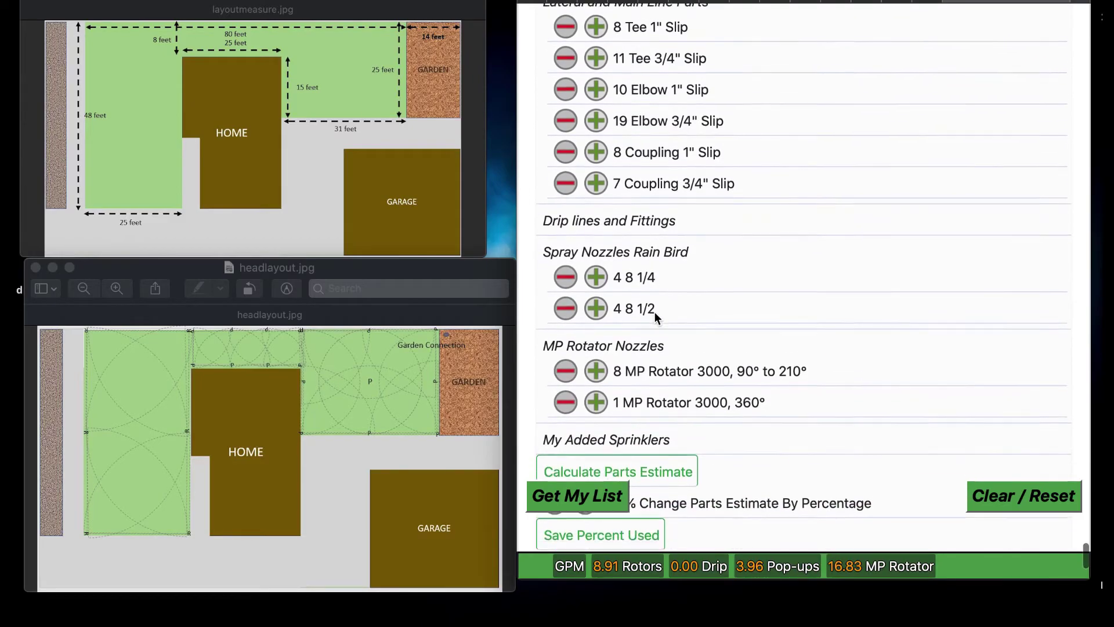
{"action": "scroll", "coordinate": [654, 313], "scroll_direction": "down", "scroll_amount": 1}
{"action": "scroll", "coordinate": [655, 314], "scroll_direction": "up", "scroll_amount": 7}
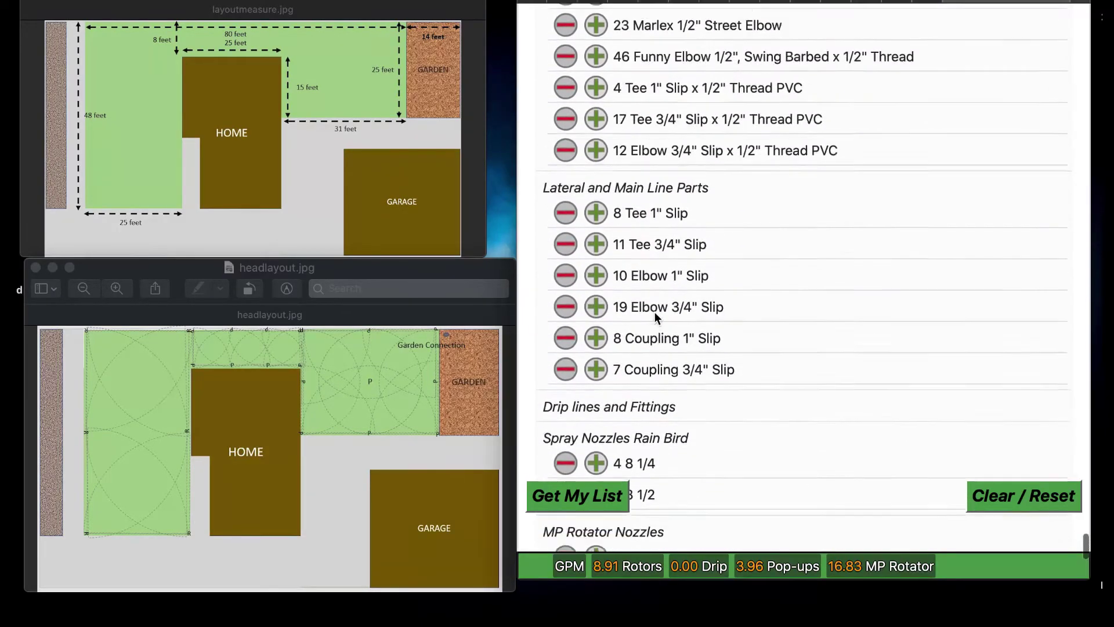
{"action": "scroll", "coordinate": [655, 313], "scroll_direction": "down", "scroll_amount": 2}
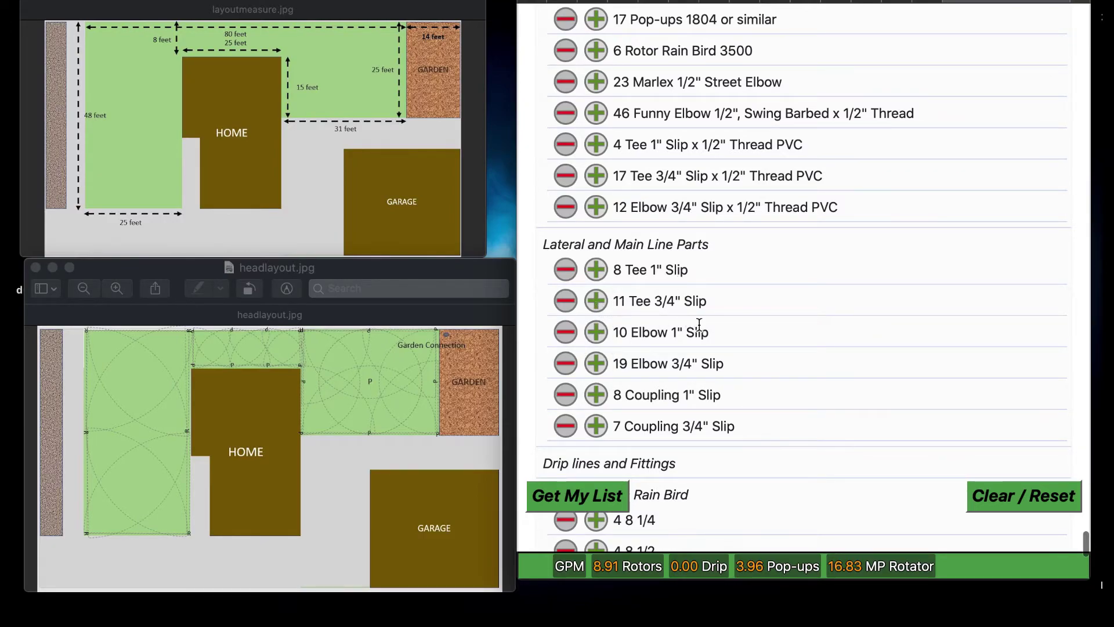
Increase the Tee 3/4" Slip quantity to 15 in Lateral and Main Line Parts
{"action": "scroll", "coordinate": [699, 325], "scroll_direction": "down", "scroll_amount": 1}
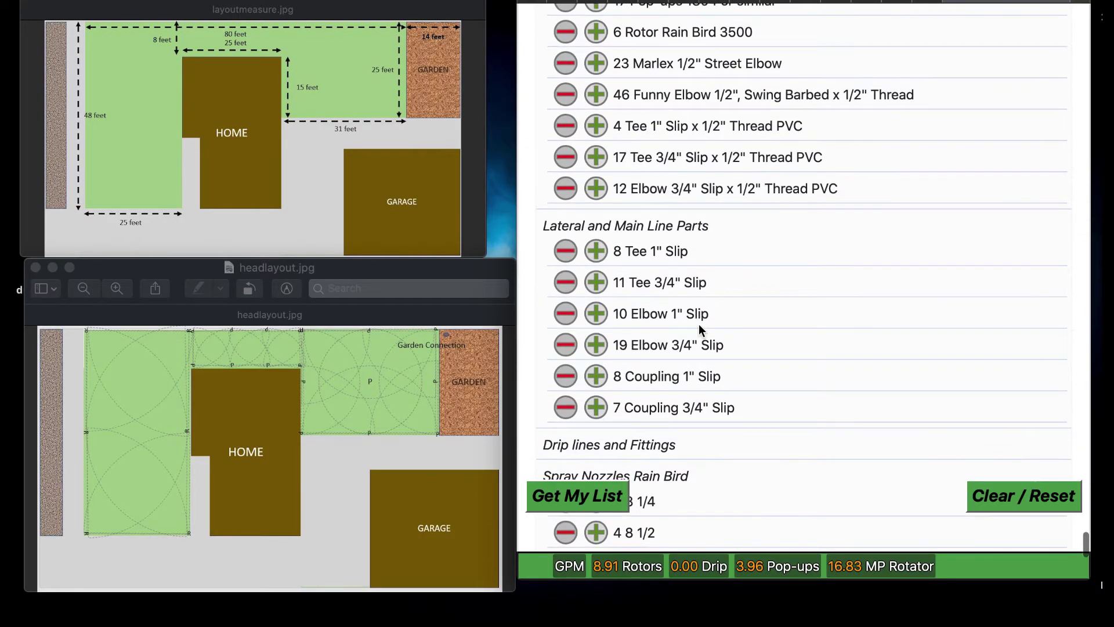
{"action": "left_click", "coordinate": [596, 281]}
{"action": "left_click", "coordinate": [596, 282]}
{"action": "left_click", "coordinate": [595, 282]}
{"action": "left_click", "coordinate": [596, 282]}
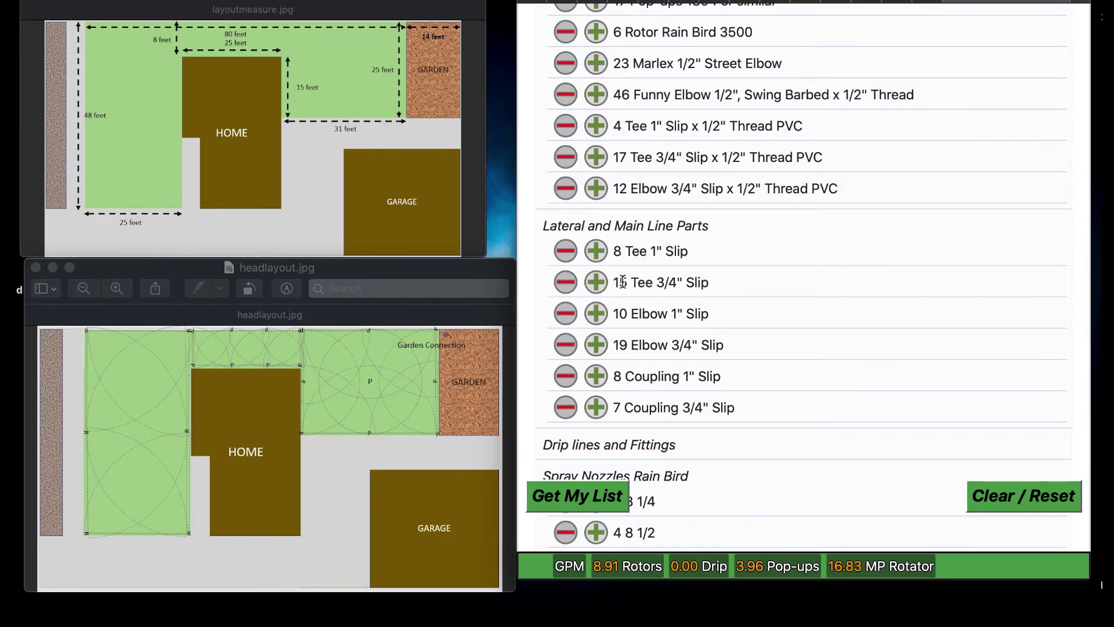
Calculate the cost estimate for the Personal Parts List
{"action": "scroll", "coordinate": [721, 409], "scroll_direction": "down", "scroll_amount": 5}
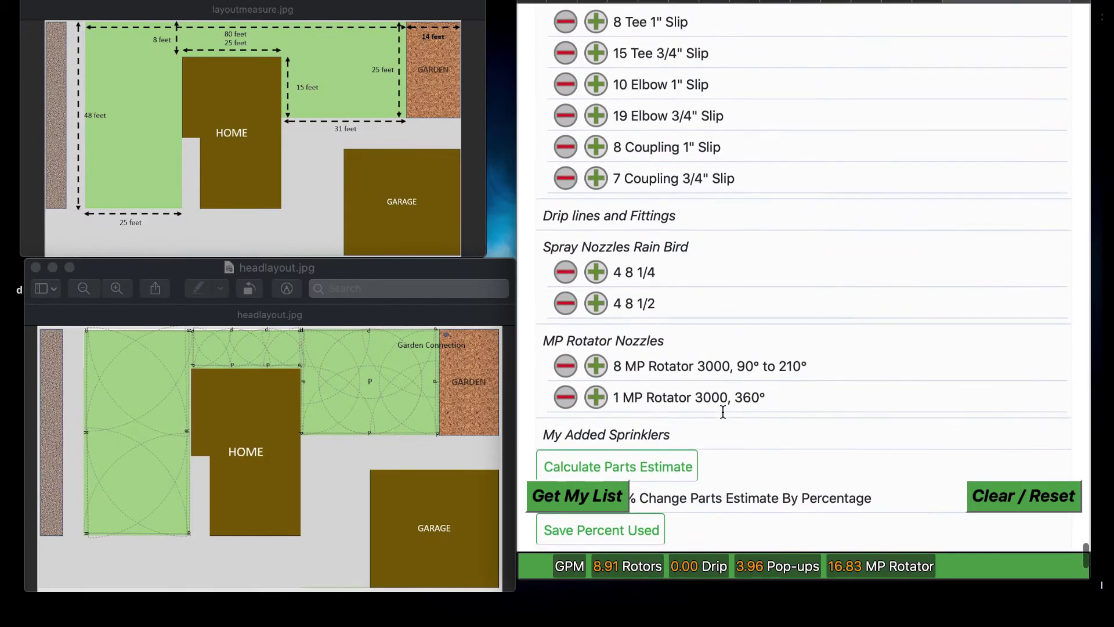
{"action": "scroll", "coordinate": [723, 411], "scroll_direction": "down", "scroll_amount": 1}
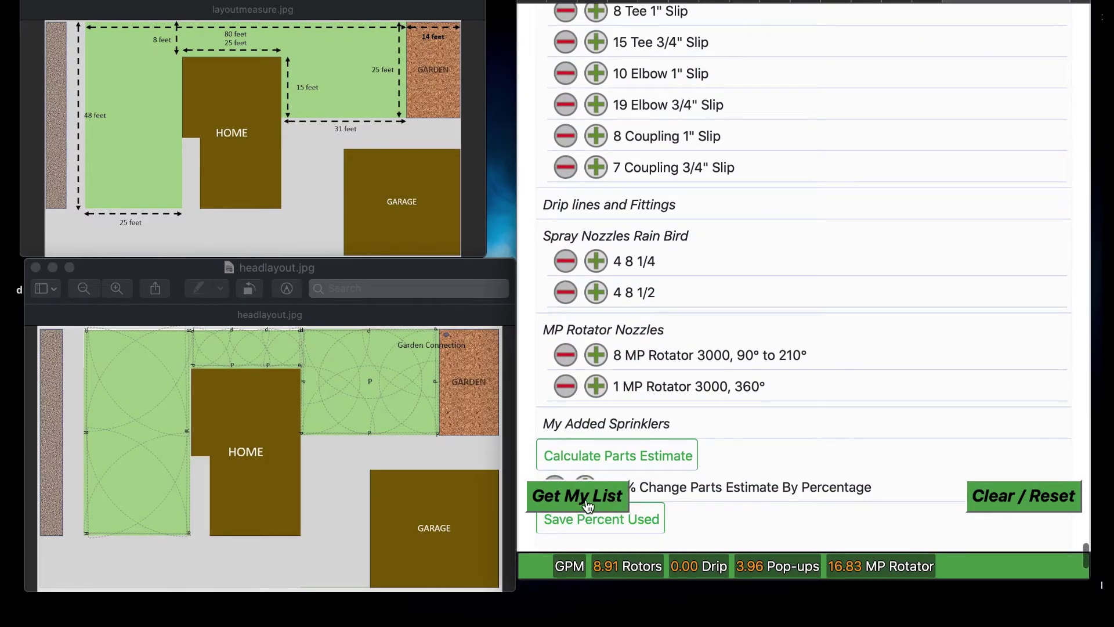
{"action": "scroll", "coordinate": [723, 423], "scroll_direction": "down", "scroll_amount": 4}
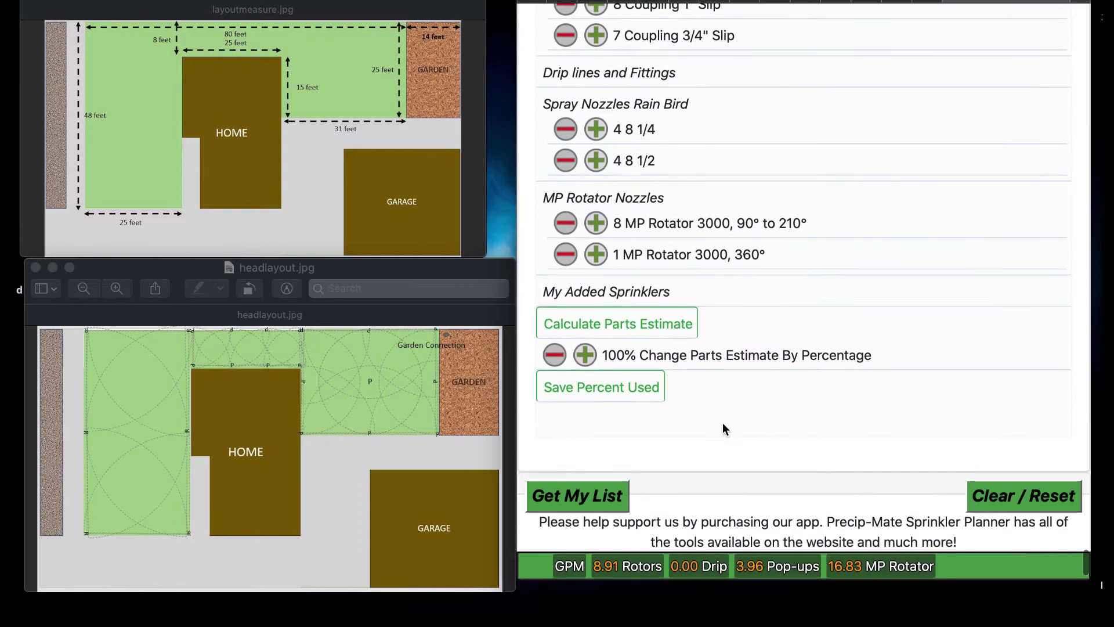
{"action": "left_click", "coordinate": [613, 329]}
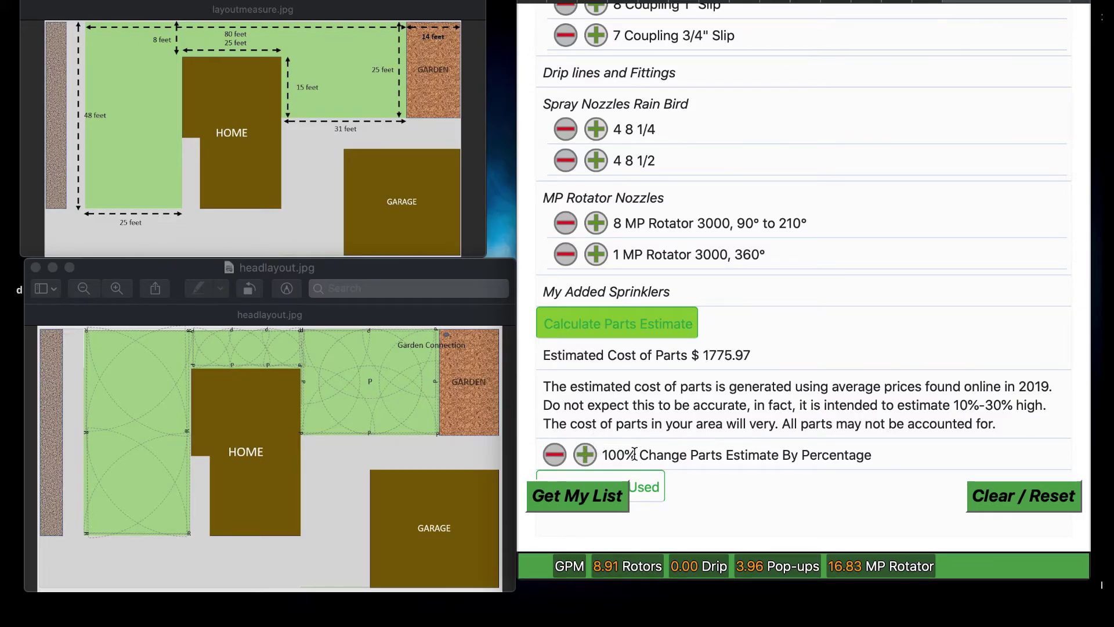
Lower the parts estimate percentage to 70%
{"action": "left_click", "coordinate": [556, 454]}
{"action": "left_click", "coordinate": [556, 454]}
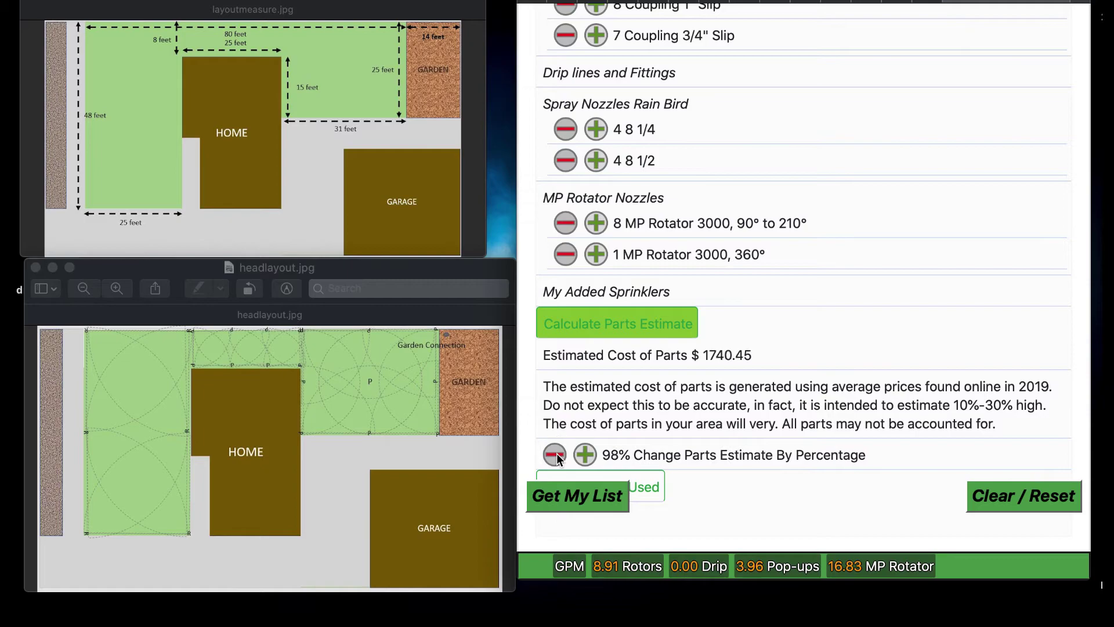
{"action": "left_click", "coordinate": [556, 453]}
{"action": "left_click", "coordinate": [556, 453]}
{"action": "left_click", "coordinate": [557, 453]}
{"action": "left_click", "coordinate": [557, 453]}
{"action": "left_click", "coordinate": [556, 454]}
{"action": "left_click", "coordinate": [556, 453]}
{"action": "left_click", "coordinate": [556, 453]}
{"action": "left_click", "coordinate": [556, 454]}
{"action": "left_click", "coordinate": [556, 454]}
{"action": "left_click", "coordinate": [556, 454]}
{"action": "left_click", "coordinate": [557, 453]}
{"action": "left_click", "coordinate": [556, 454]}
{"action": "left_click", "coordinate": [557, 453]}
{"action": "left_click", "coordinate": [556, 453]}
{"action": "left_click", "coordinate": [557, 454]}
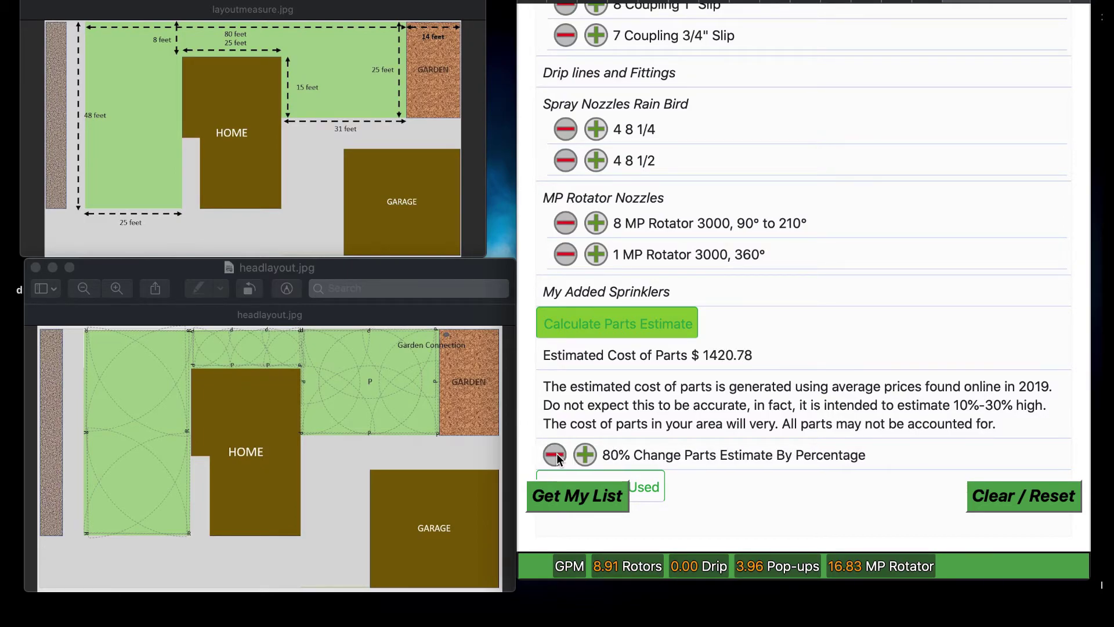
{"action": "left_click", "coordinate": [557, 453]}
{"action": "left_click", "coordinate": [556, 454]}
{"action": "left_click", "coordinate": [556, 454]}
{"action": "left_click", "coordinate": [557, 453]}
{"action": "left_click", "coordinate": [556, 454]}
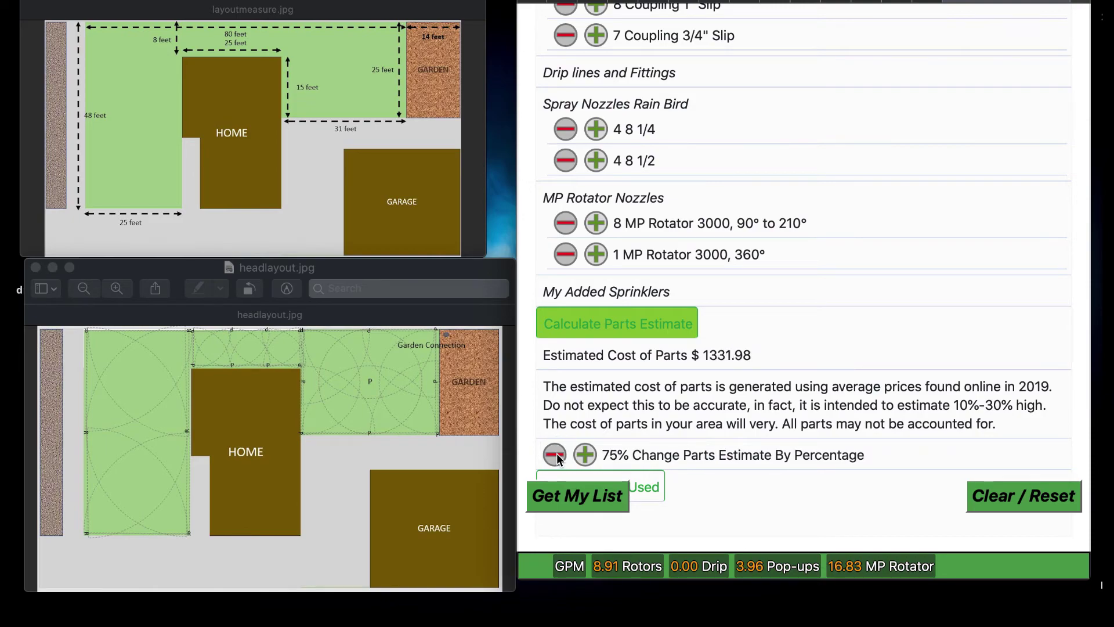
{"action": "left_click", "coordinate": [557, 454]}
{"action": "left_click", "coordinate": [556, 454]}
{"action": "left_click", "coordinate": [556, 453]}
{"action": "left_click", "coordinate": [556, 454]}
{"action": "left_click", "coordinate": [555, 453]}
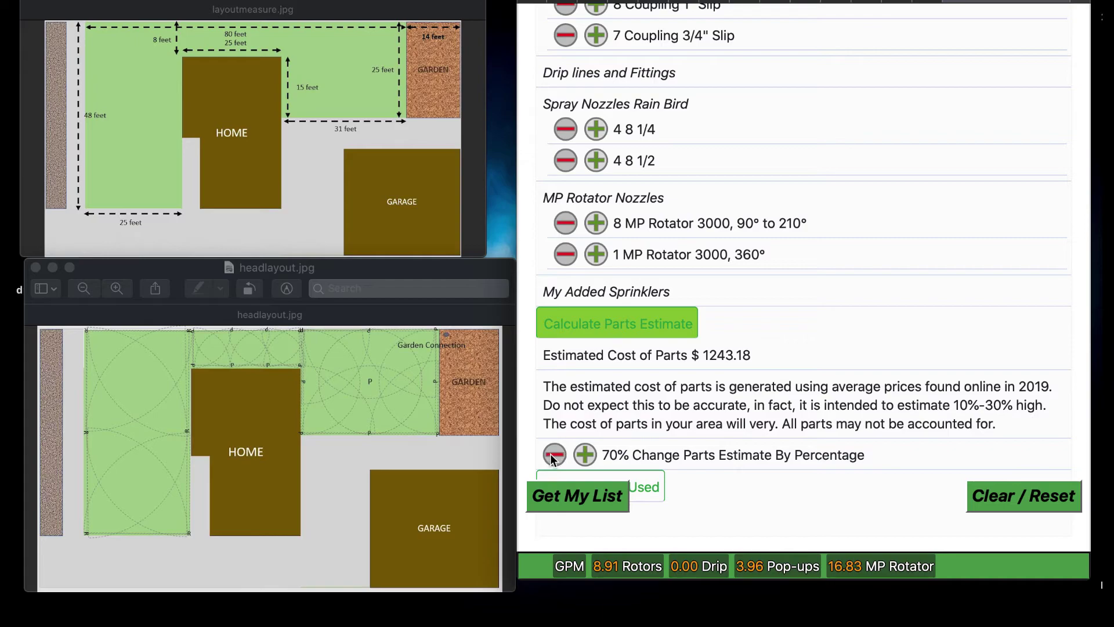
Take the parts estimate percentage slightly below 70% and raise it to 80%
{"action": "left_click", "coordinate": [551, 453]}
{"action": "left_click", "coordinate": [551, 453]}
{"action": "left_click", "coordinate": [551, 454]}
{"action": "left_click", "coordinate": [580, 456]}
{"action": "left_click", "coordinate": [580, 455]}
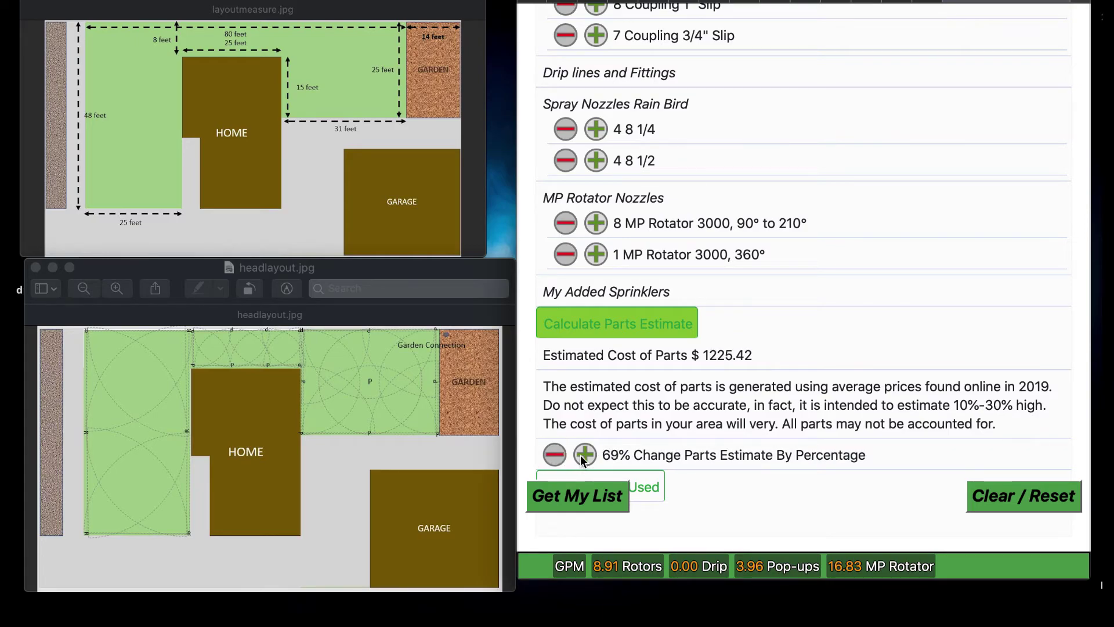
{"action": "left_click", "coordinate": [580, 455]}
{"action": "left_click", "coordinate": [580, 455]}
{"action": "left_click", "coordinate": [579, 456]}
{"action": "left_click", "coordinate": [578, 457]}
{"action": "left_click", "coordinate": [578, 456]}
{"action": "left_click", "coordinate": [578, 456]}
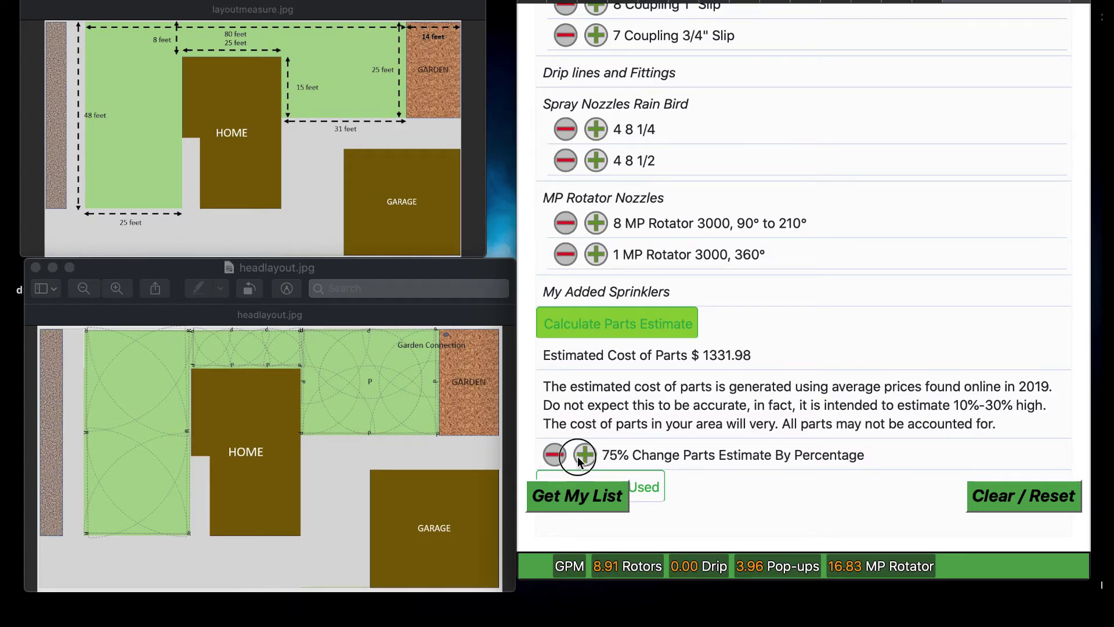
{"action": "left_click", "coordinate": [578, 456]}
{"action": "left_click", "coordinate": [578, 456]}
{"action": "left_click", "coordinate": [578, 457]}
{"action": "left_click", "coordinate": [577, 457]}
{"action": "left_click", "coordinate": [577, 456]}
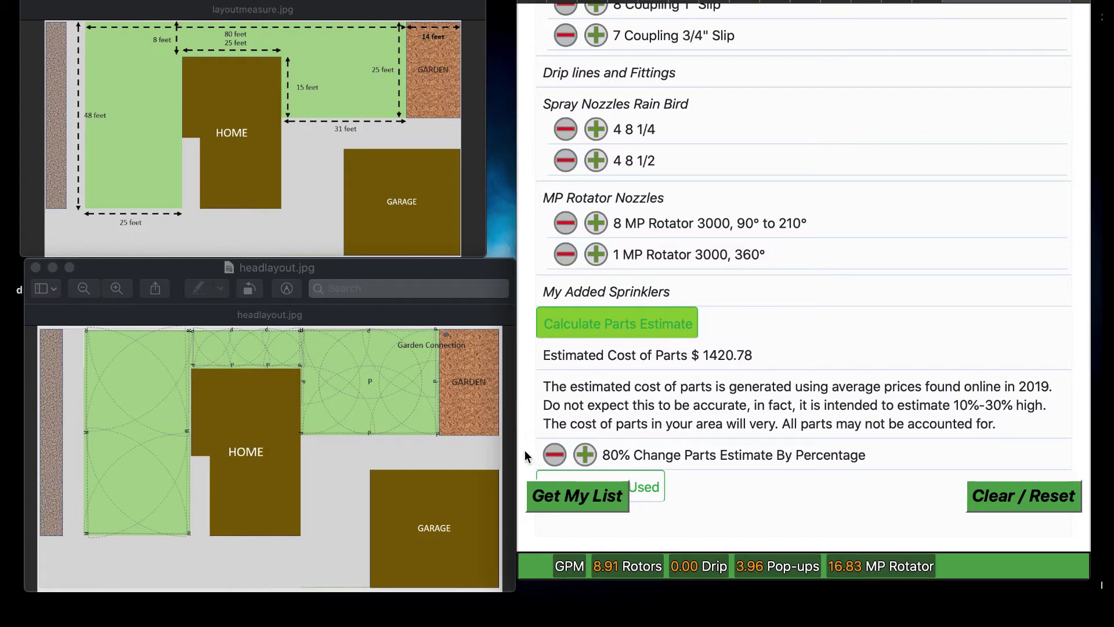
Bring the parts estimate percentage back down to 70%
{"action": "left_click", "coordinate": [553, 454]}
{"action": "left_click", "coordinate": [553, 454]}
{"action": "left_click", "coordinate": [553, 453]}
{"action": "left_click", "coordinate": [553, 453]}
{"action": "left_click", "coordinate": [553, 454]}
{"action": "left_click", "coordinate": [553, 454]}
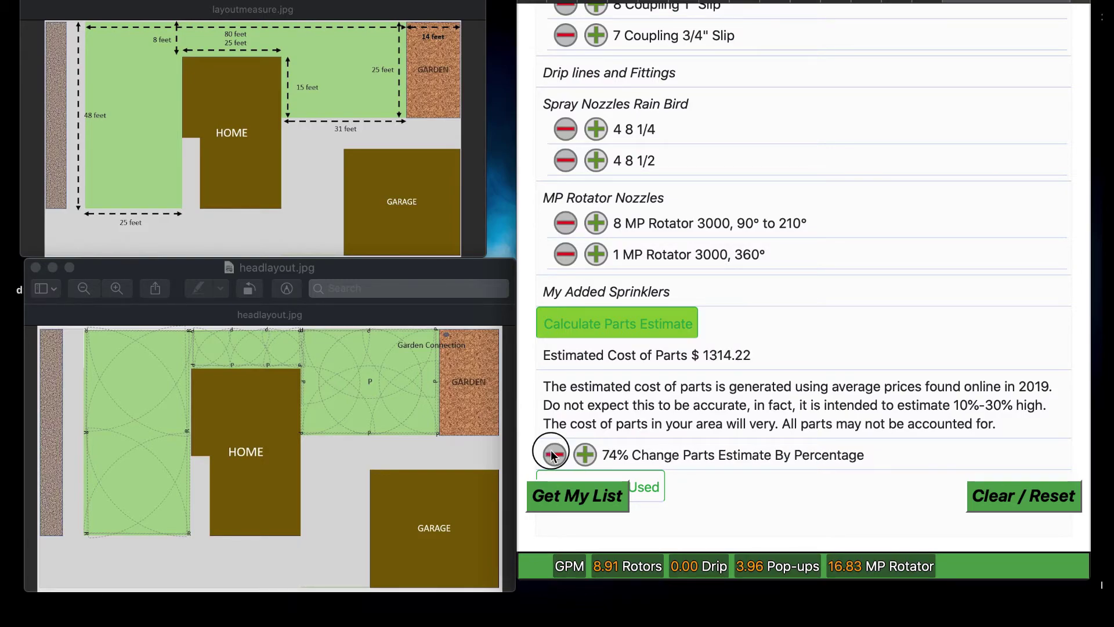
{"action": "left_click", "coordinate": [553, 453]}
{"action": "left_click", "coordinate": [553, 453]}
{"action": "left_click", "coordinate": [553, 454]}
{"action": "left_click", "coordinate": [553, 454]}
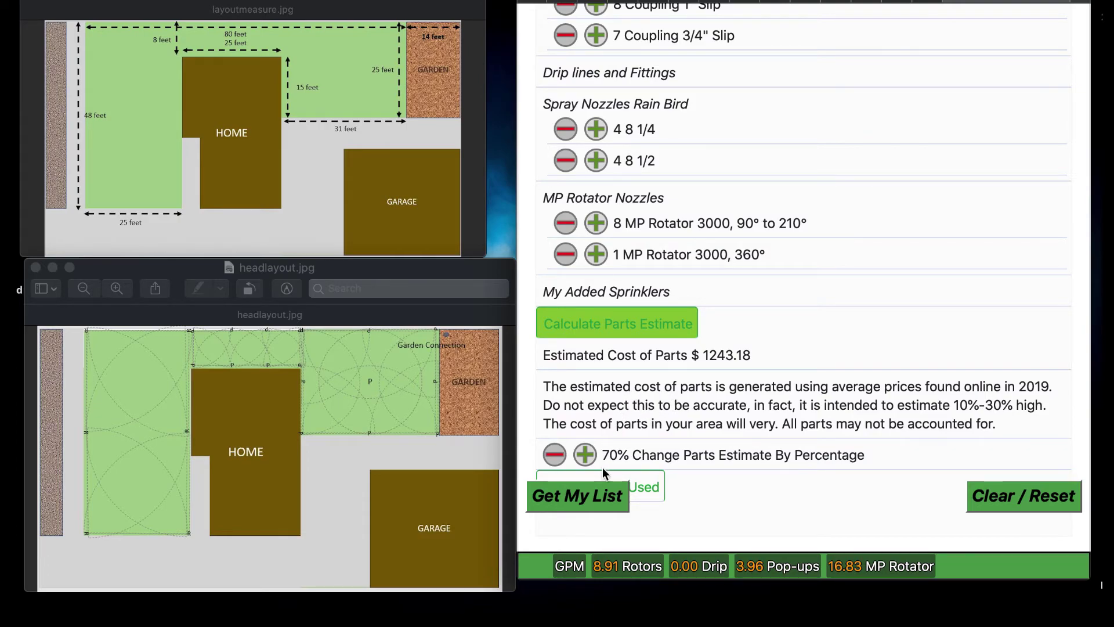
Generate the printable Personal Parts List and look through it down to the system parameters and sprinkler totals
{"action": "left_click", "coordinate": [581, 497]}
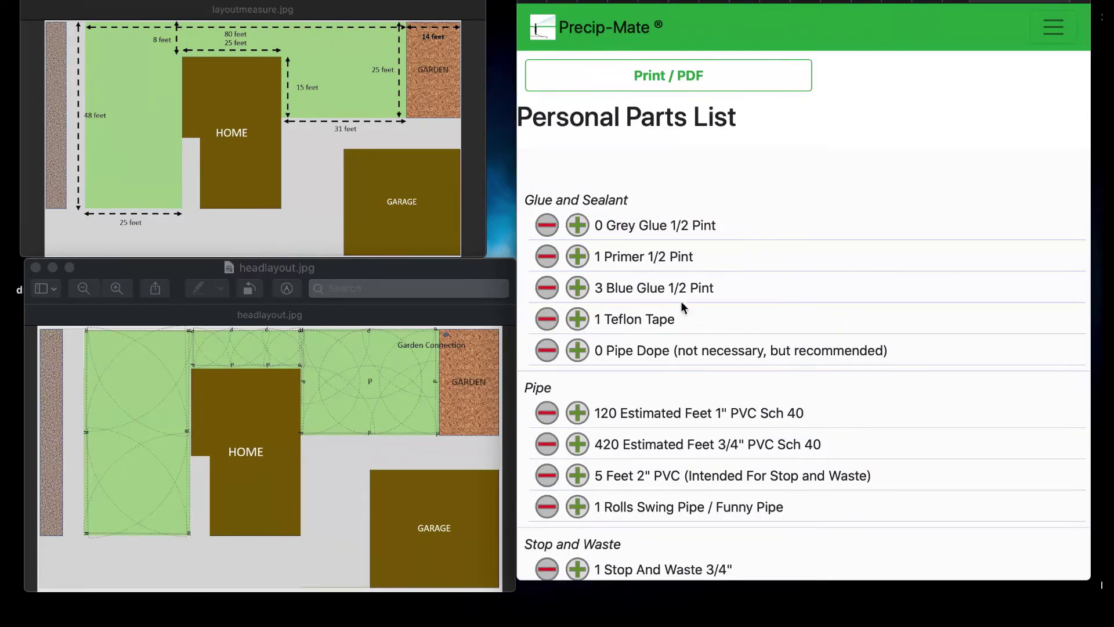
{"action": "scroll", "coordinate": [683, 306], "scroll_direction": "down", "scroll_amount": 6}
{"action": "scroll", "coordinate": [683, 306], "scroll_direction": "down", "scroll_amount": 20}
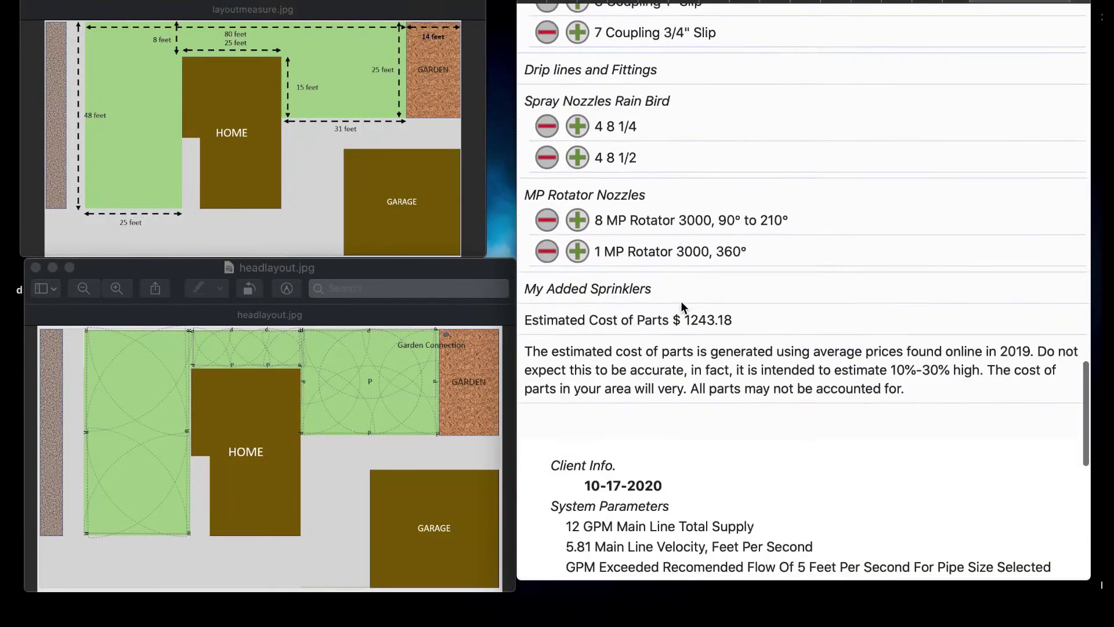
{"action": "scroll", "coordinate": [685, 305], "scroll_direction": "down", "scroll_amount": 8}
{"action": "scroll", "coordinate": [679, 299], "scroll_direction": "up", "scroll_amount": 3}
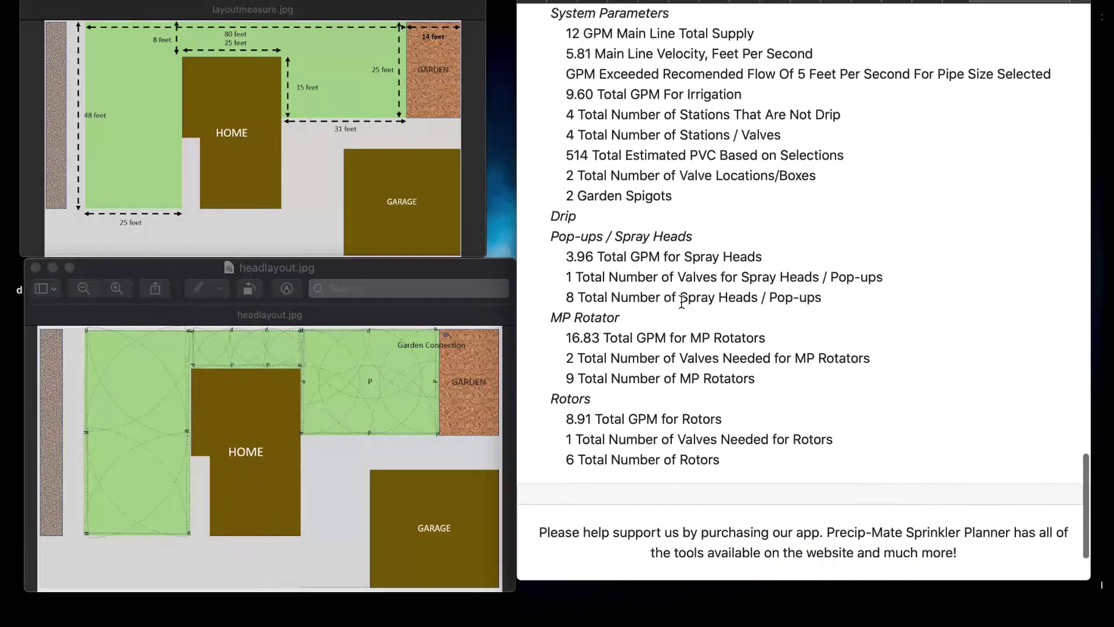
Go back over the generated list, examining the part categories, pipe quantities, cost estimate and system parameters
{"action": "scroll", "coordinate": [696, 188], "scroll_direction": "up", "scroll_amount": 15}
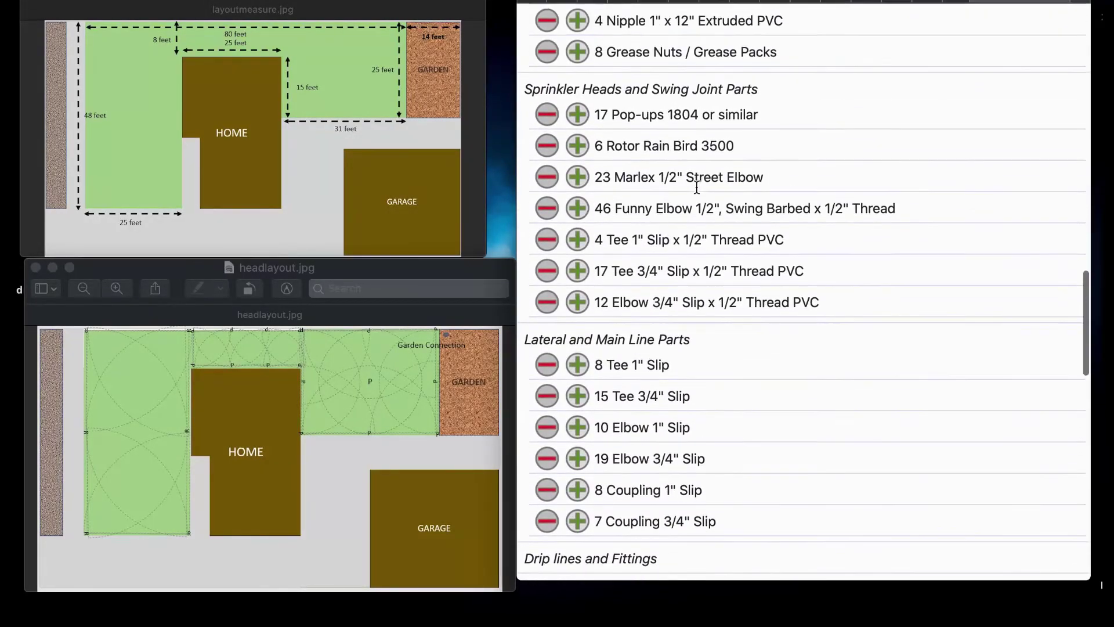
{"action": "scroll", "coordinate": [696, 187], "scroll_direction": "up", "scroll_amount": 12}
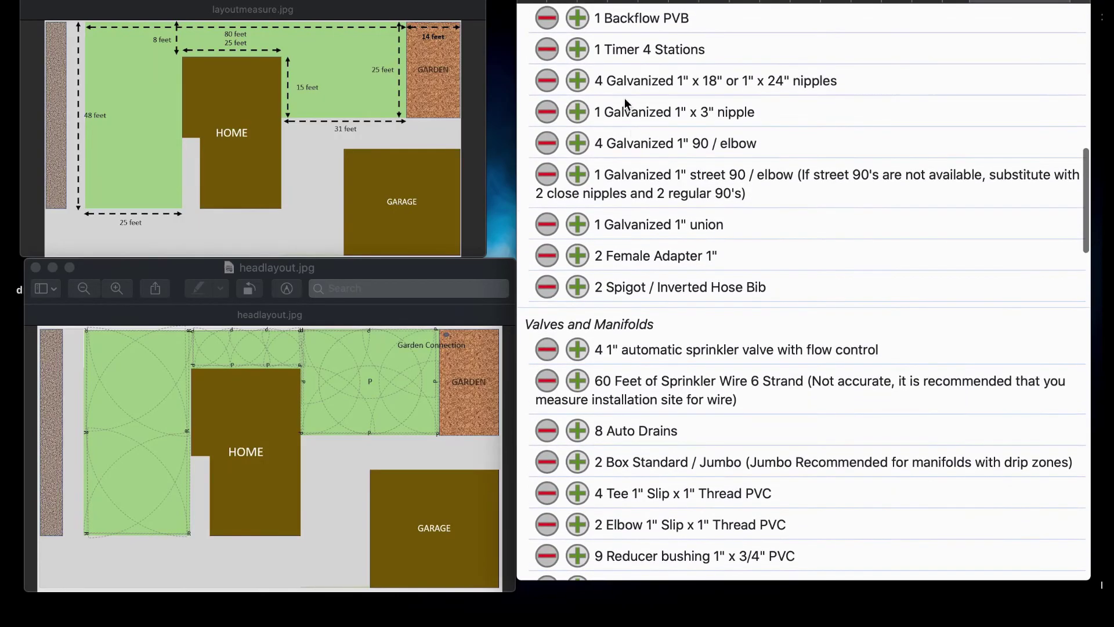
{"action": "scroll", "coordinate": [633, 69], "scroll_direction": "up", "scroll_amount": 5}
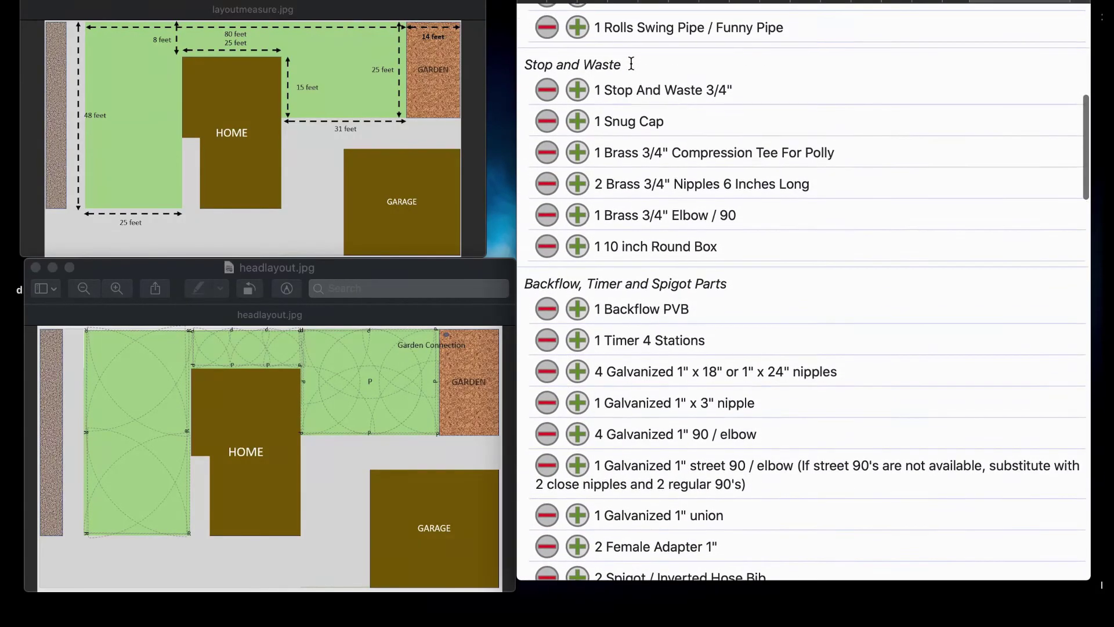
{"action": "scroll", "coordinate": [616, 113], "scroll_direction": "up", "scroll_amount": 5}
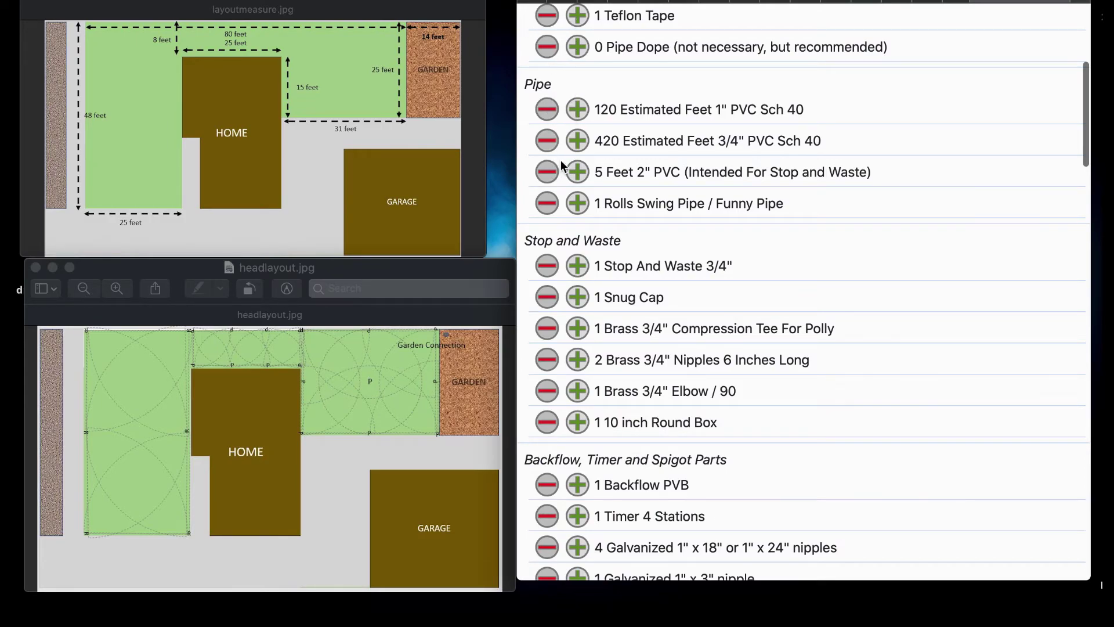
{"action": "scroll", "coordinate": [621, 198], "scroll_direction": "down", "scroll_amount": 10}
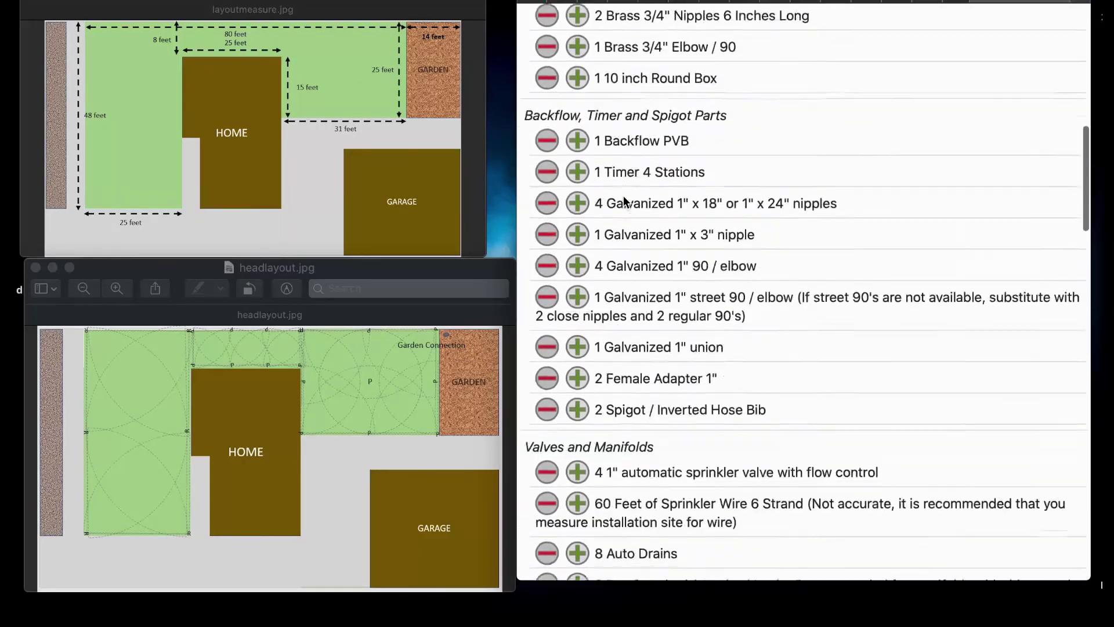
{"action": "scroll", "coordinate": [624, 196], "scroll_direction": "down", "scroll_amount": 15}
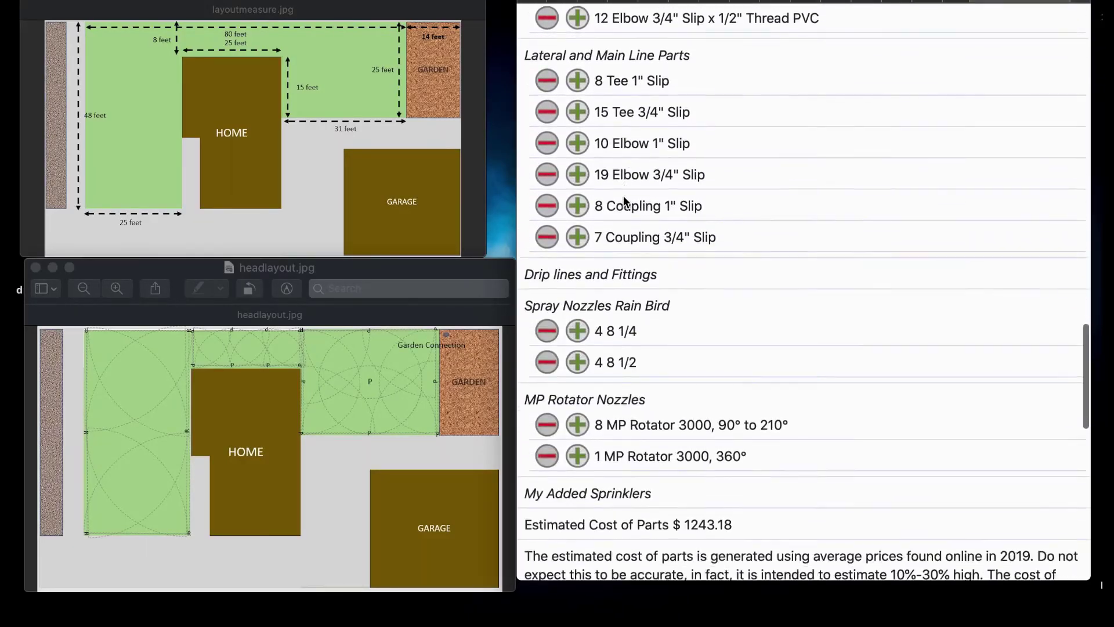
{"action": "scroll", "coordinate": [623, 196], "scroll_direction": "down", "scroll_amount": 15}
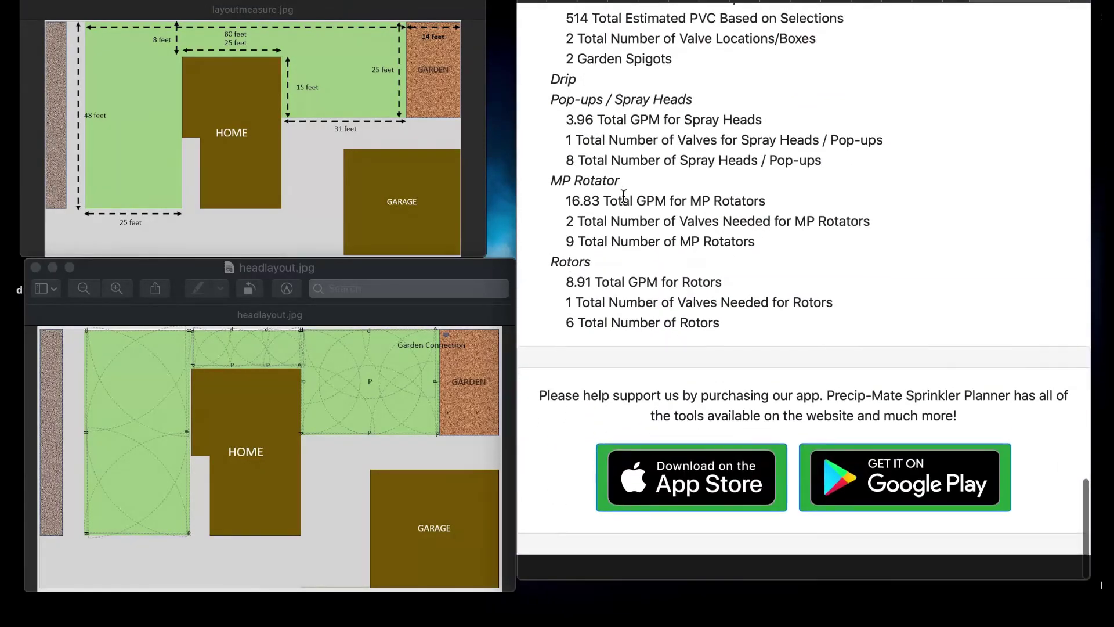
Save the Personal Parts List as a PDF named My Personal Sprinkler Parts List
{"action": "scroll", "coordinate": [622, 201], "scroll_direction": "up", "scroll_amount": 20}
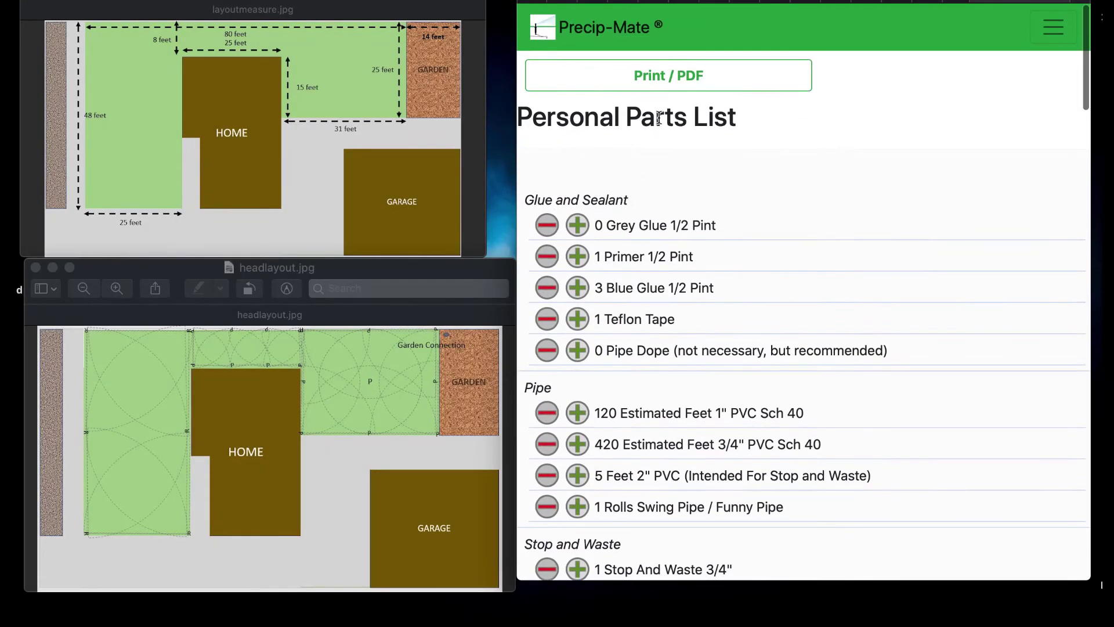
{"action": "left_click", "coordinate": [677, 78]}
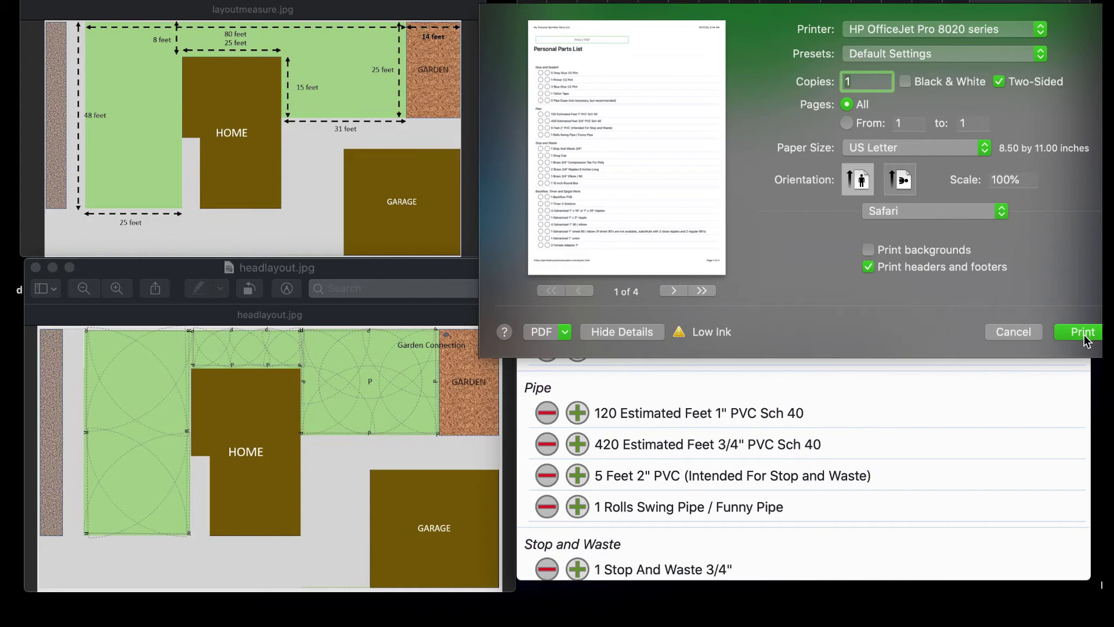
{"action": "left_click", "coordinate": [565, 332]}
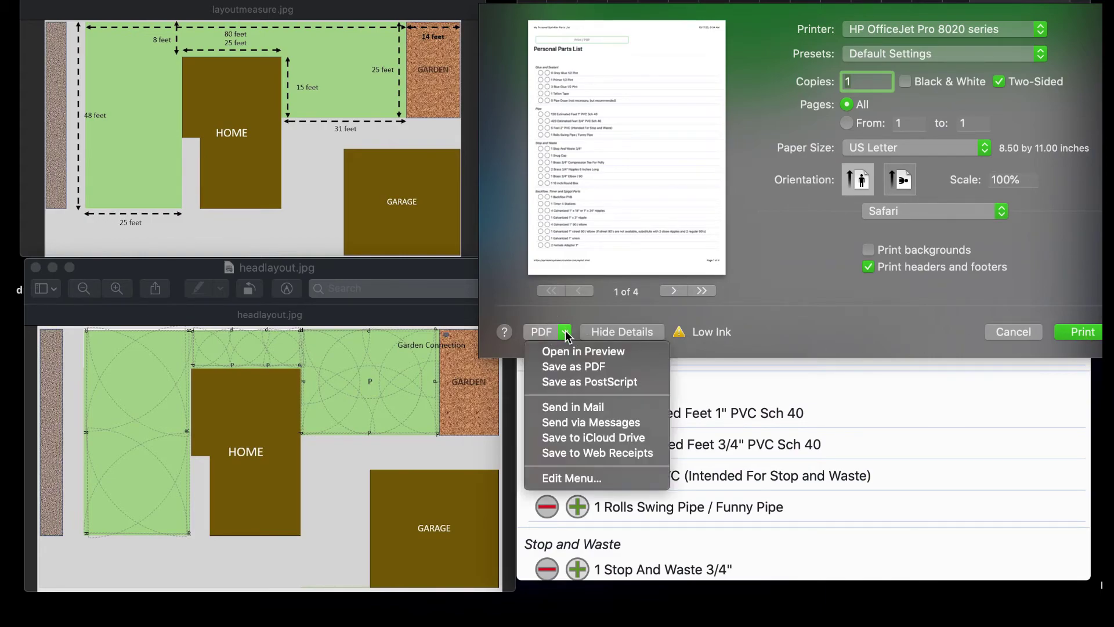
{"action": "left_click", "coordinate": [557, 369]}
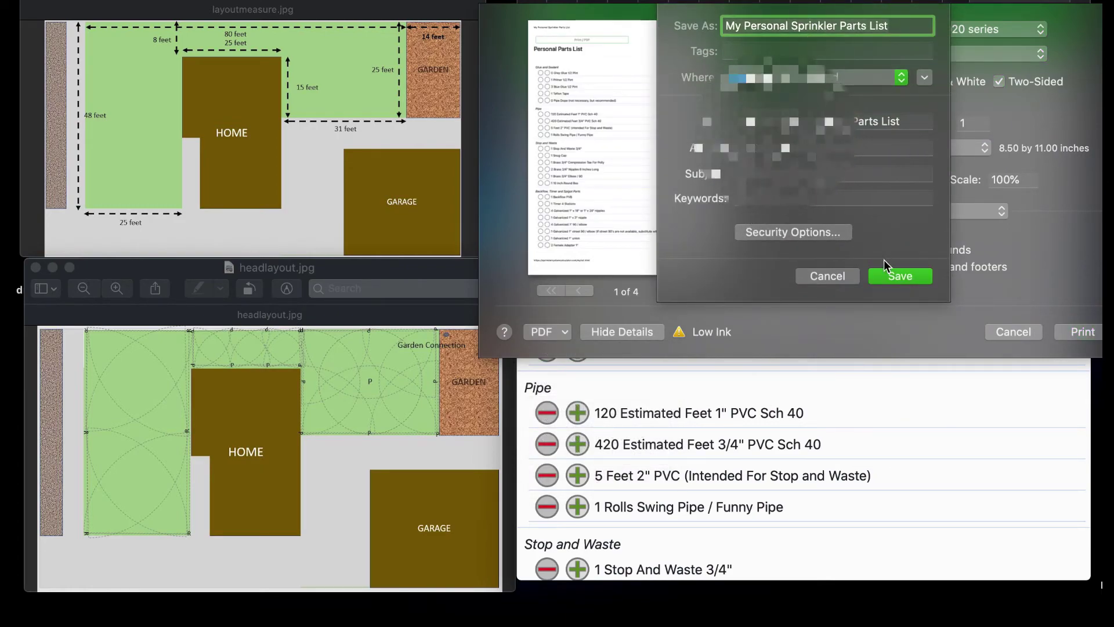
{"action": "left_click", "coordinate": [892, 276]}
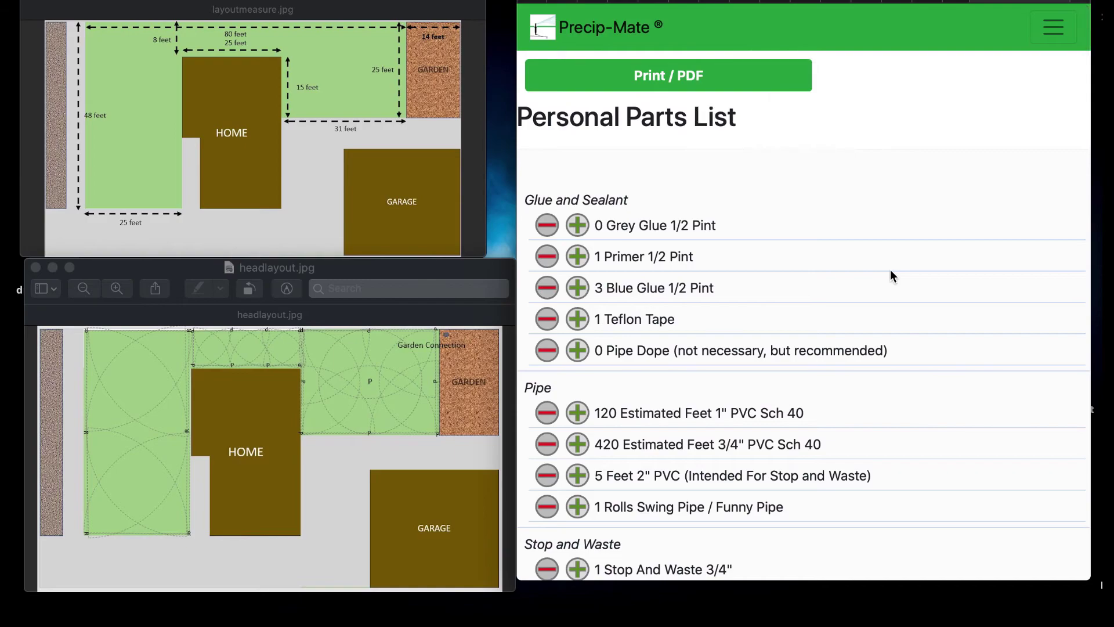